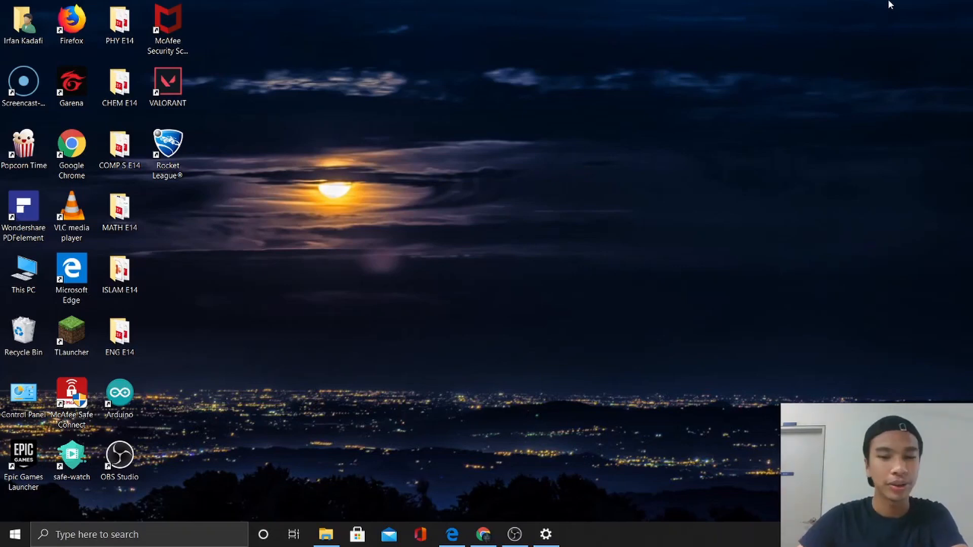
Open Google Sheets from the Google apps in Chrome and create a blank spreadsheet.
{"action": "left_click", "coordinate": [483, 536]}
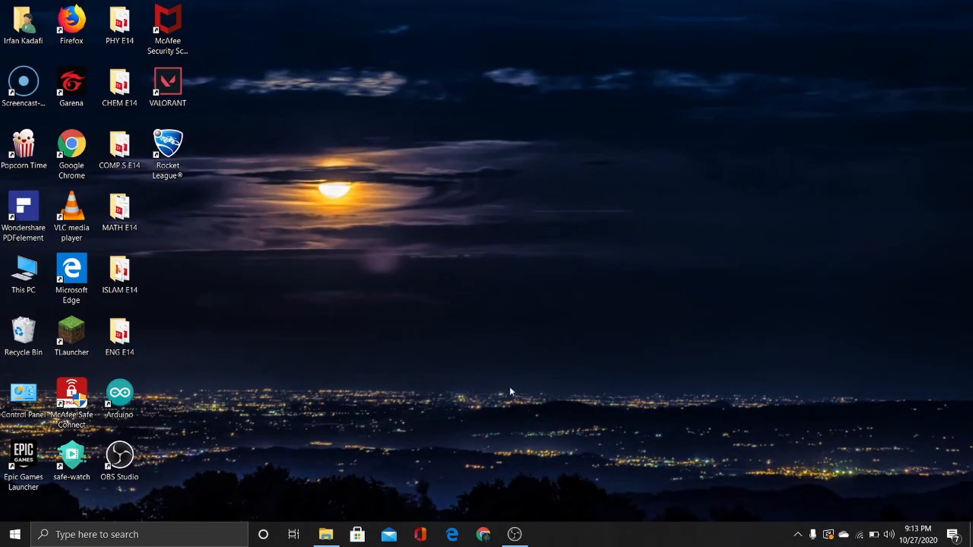
{"action": "left_click", "coordinate": [489, 539]}
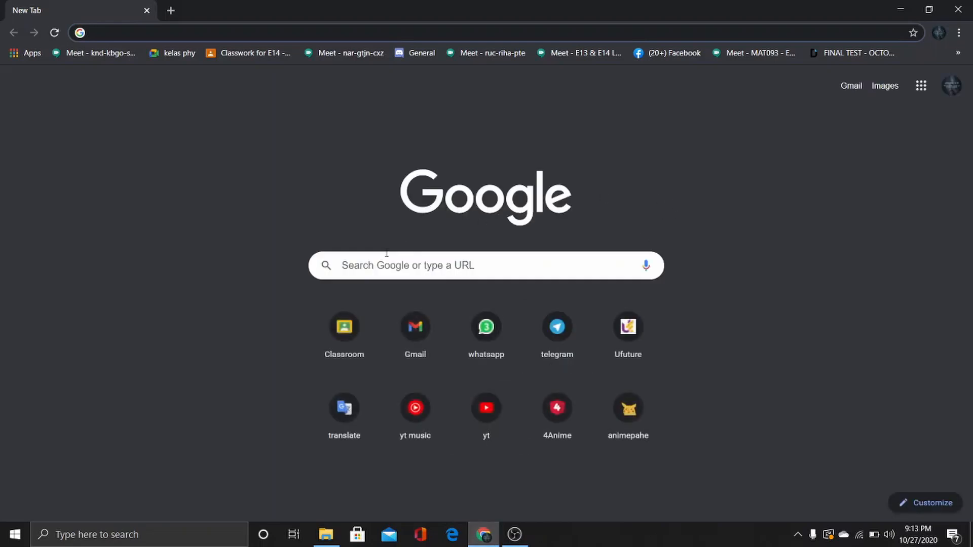
{"action": "left_click", "coordinate": [920, 87]}
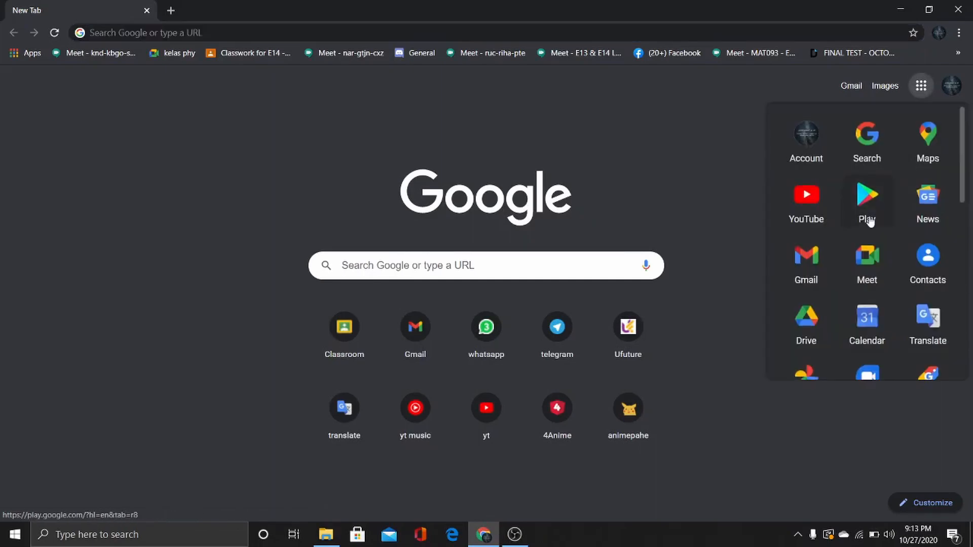
{"action": "scroll", "coordinate": [869, 221], "scroll_direction": "down", "scroll_amount": 4}
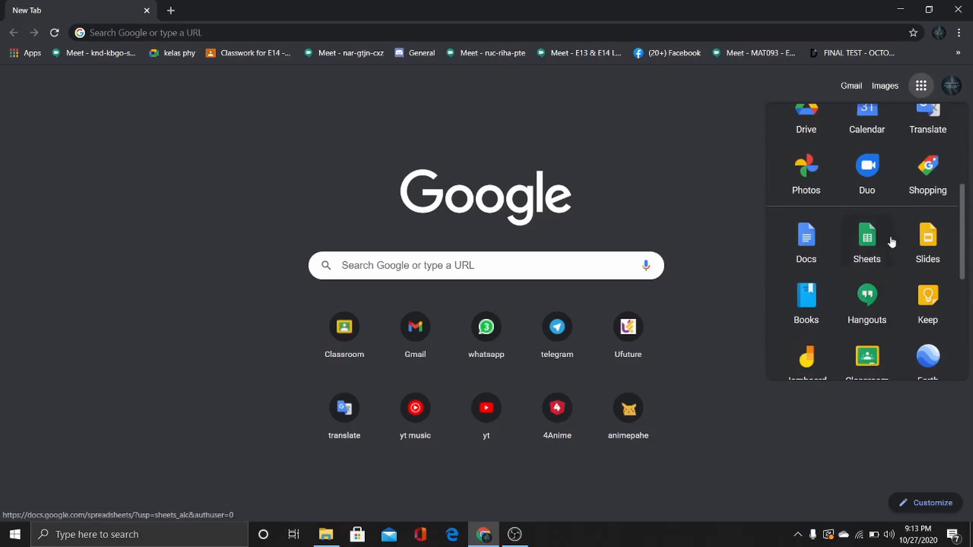
{"action": "left_click", "coordinate": [869, 244]}
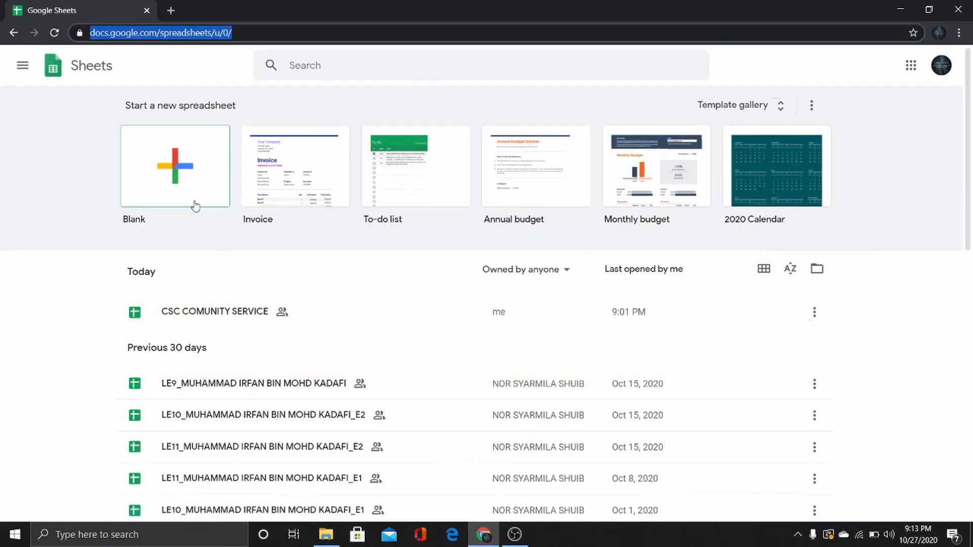
{"action": "left_click", "coordinate": [179, 175]}
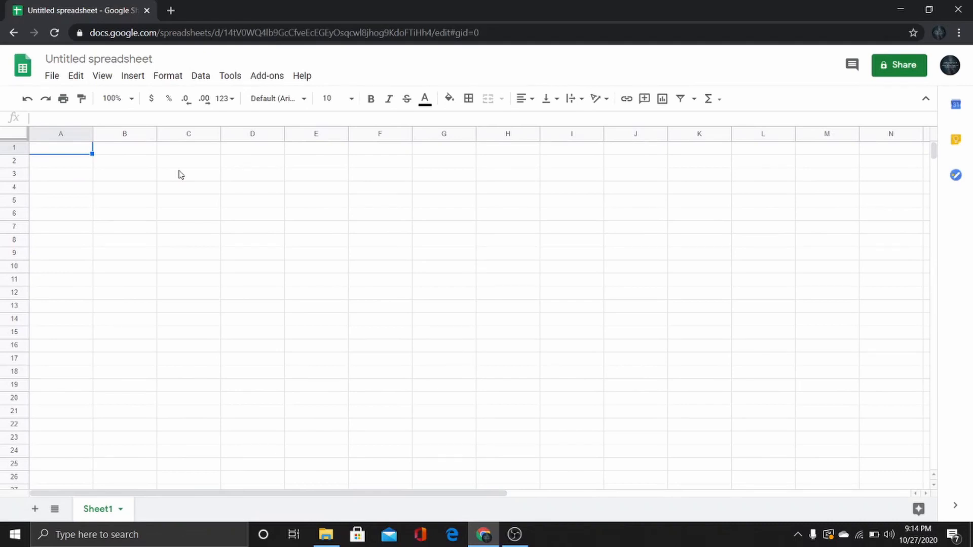
Rename the untitled spreadsheet as BTR ONLINE SHOP.
{"action": "left_click", "coordinate": [118, 59]}
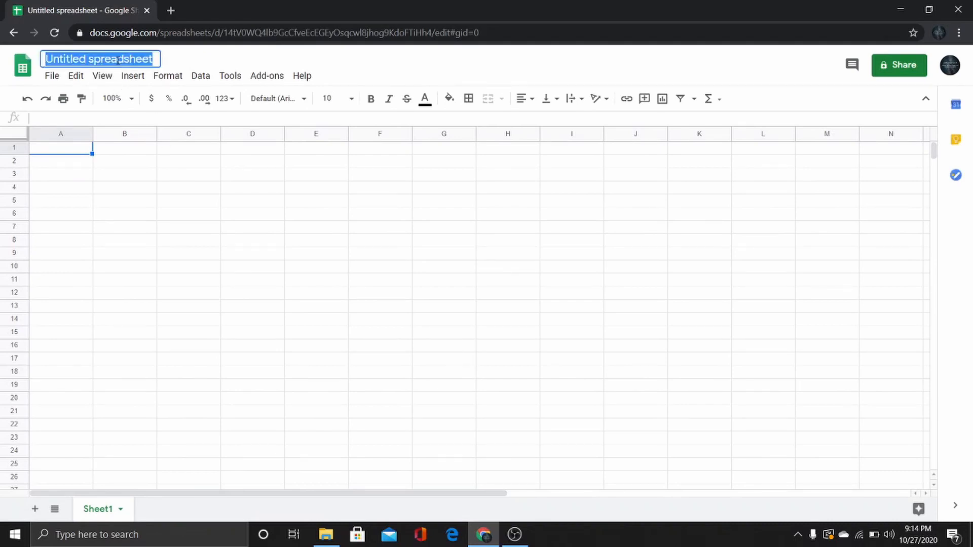
{"action": "key", "text": "BackSpace"}
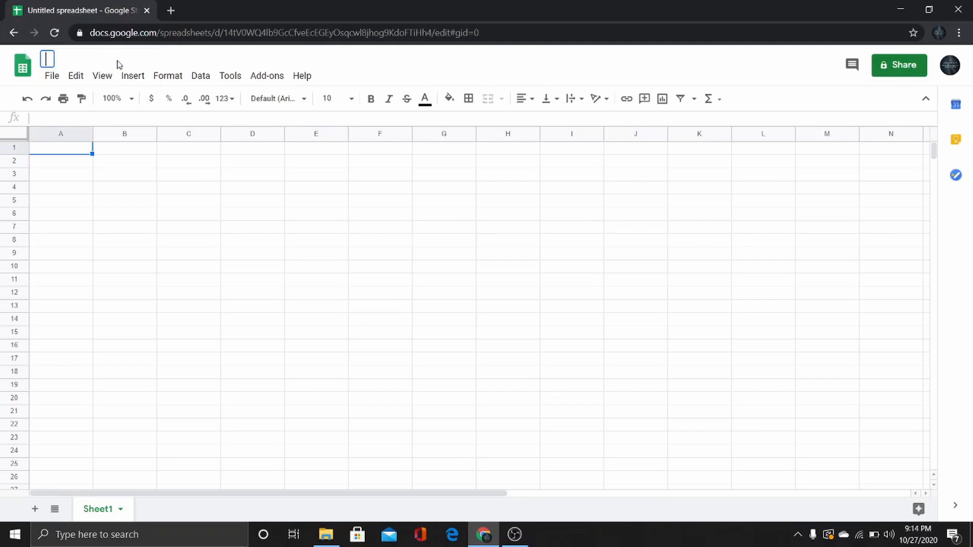
{"action": "type", "text": "BTR ONLI"}
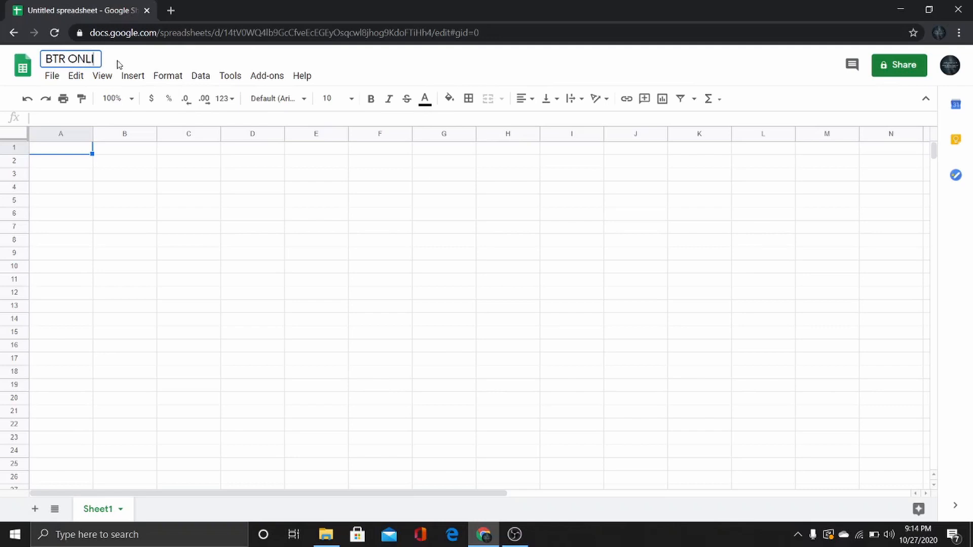
{"action": "type", "text": "NE SHOP"}
{"action": "key", "text": "Return"}
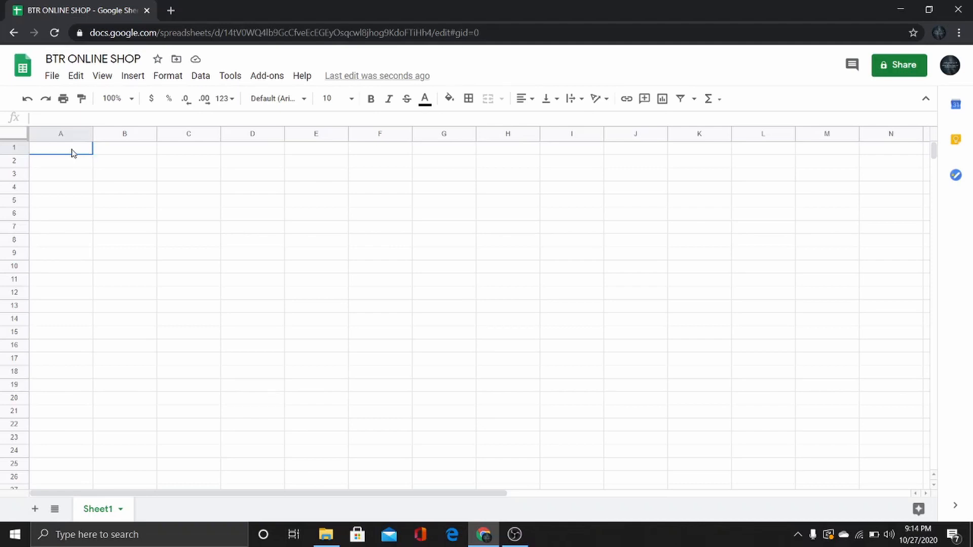
Merge cells A1 to F1 horizontally.
{"action": "left_click_drag", "start_coordinate": [73, 153], "coordinate": [365, 157]}
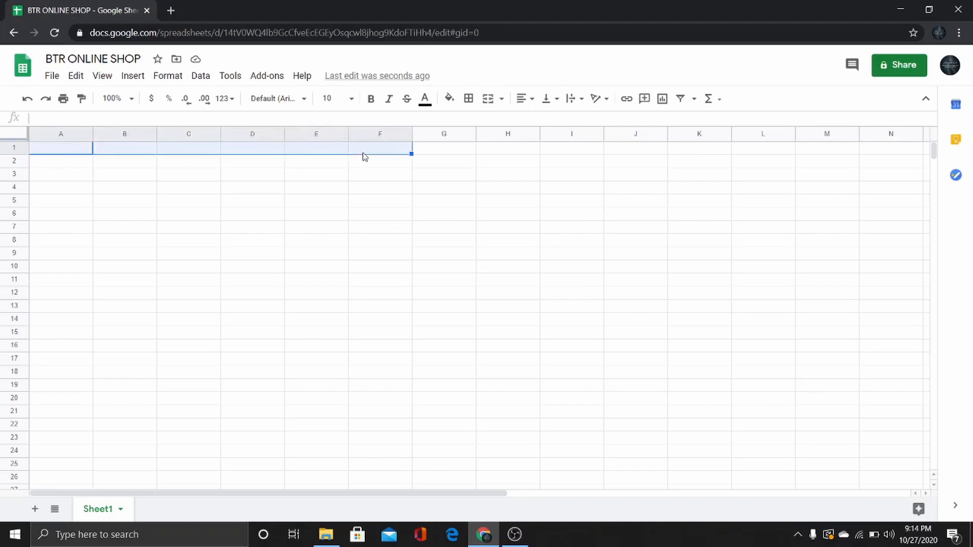
{"action": "left_click", "coordinate": [172, 79]}
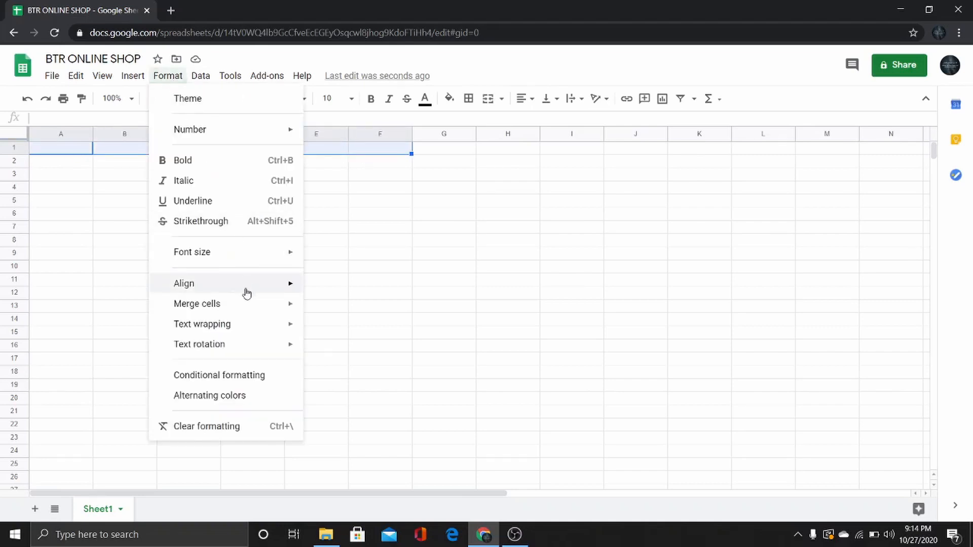
{"action": "mouse_move", "coordinate": [250, 306]}
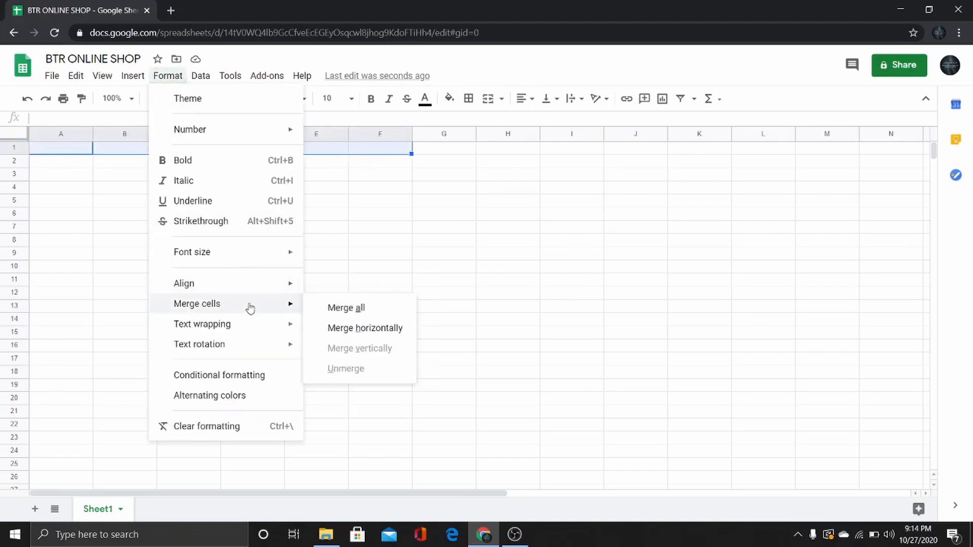
{"action": "left_click", "coordinate": [376, 334]}
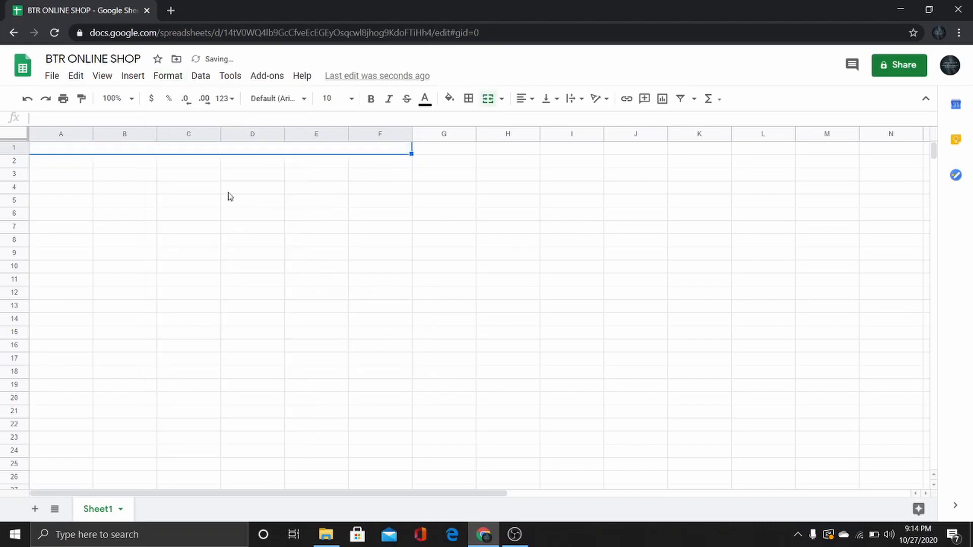
Format the merged cell in row 1 with centred alignment, bold text and font size 15.
{"action": "double_click", "coordinate": [201, 148]}
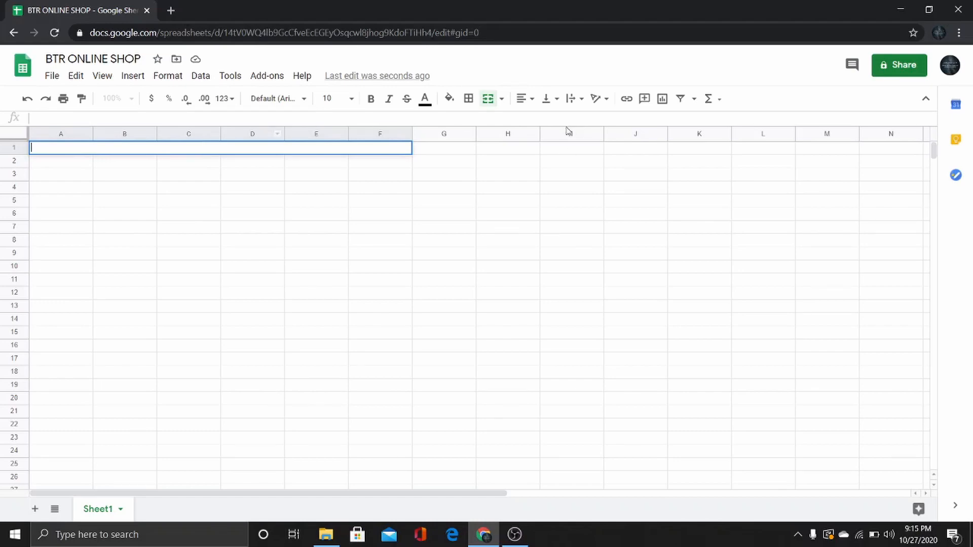
{"action": "left_click", "coordinate": [524, 104]}
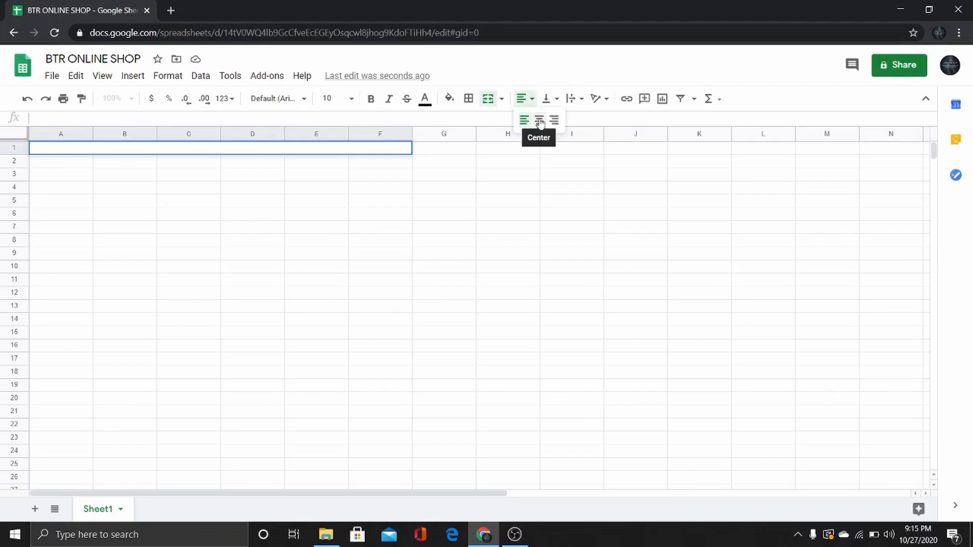
{"action": "left_click", "coordinate": [539, 121]}
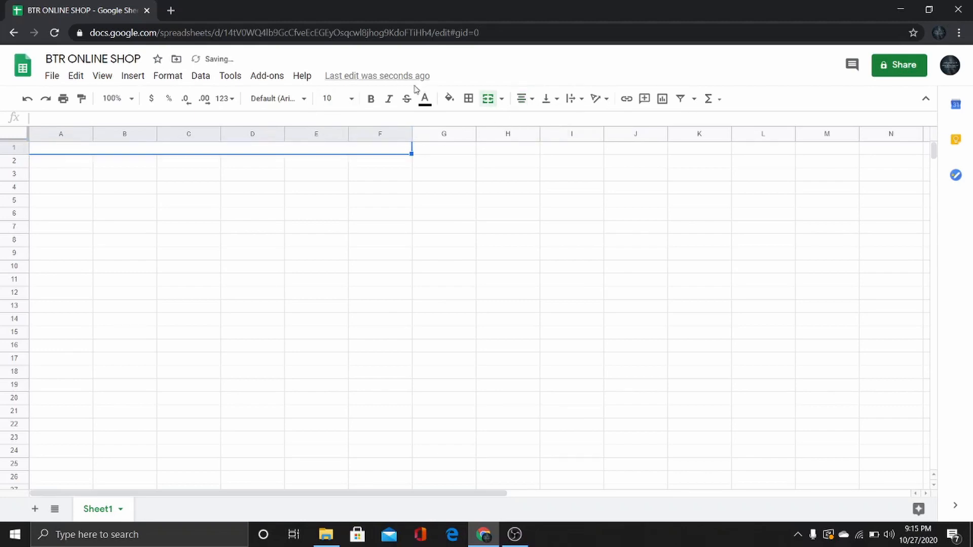
{"action": "left_click", "coordinate": [371, 99]}
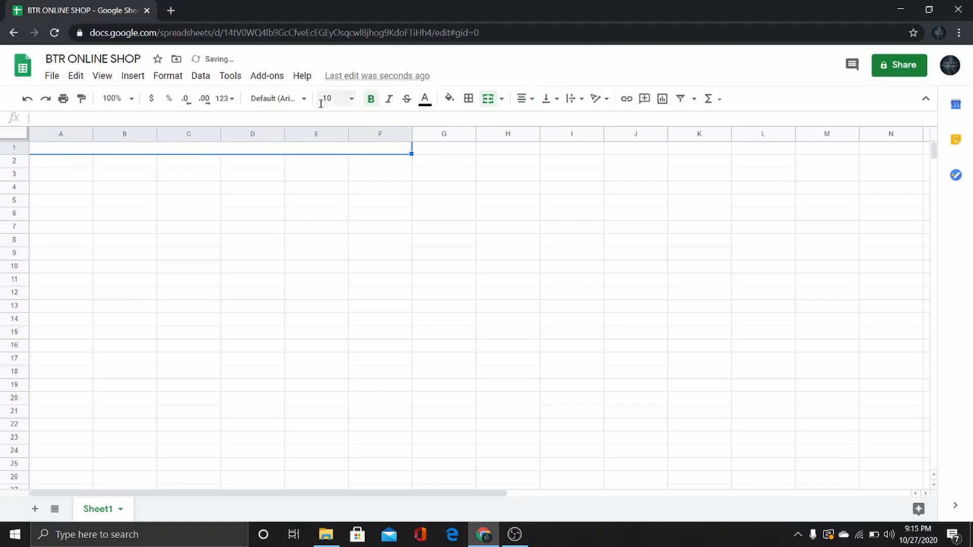
{"action": "left_click", "coordinate": [329, 98]}
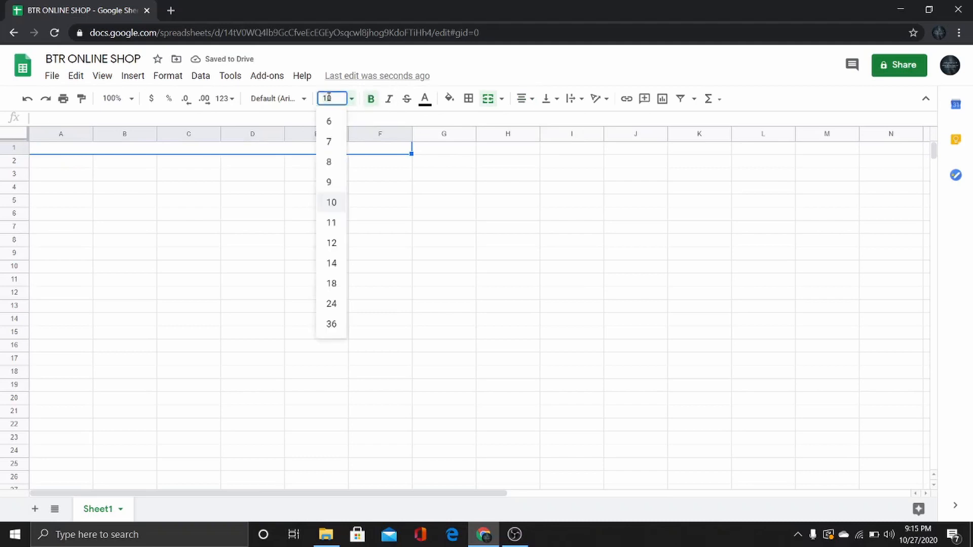
{"action": "type", "text": "15"}
{"action": "key", "text": "Return"}
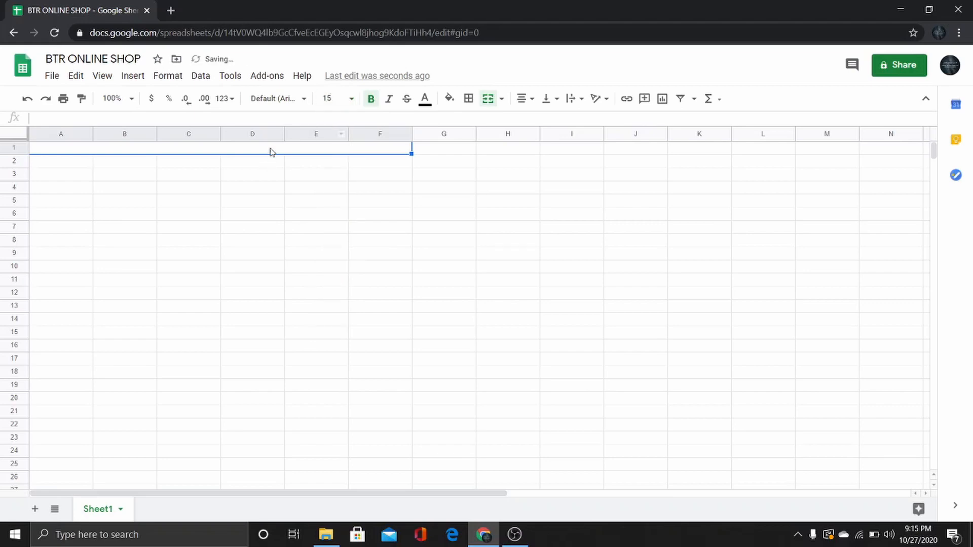
Enter the title BTR ONLINE SHOP in the merged cell of row 1 and fill the cell with gray.
{"action": "double_click", "coordinate": [270, 148]}
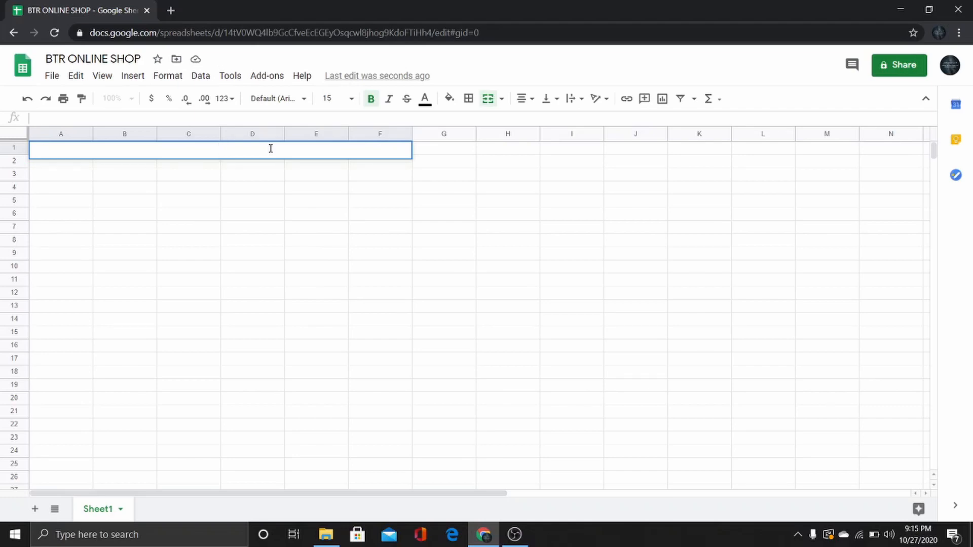
{"action": "type", "text": "BTR O"}
{"action": "type", "text": "NL"}
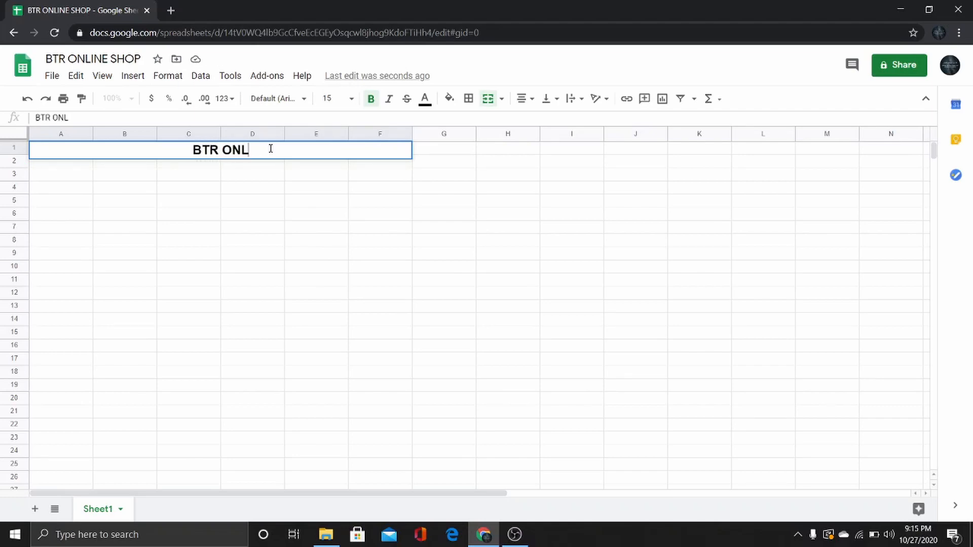
{"action": "type", "text": "INE SHOP"}
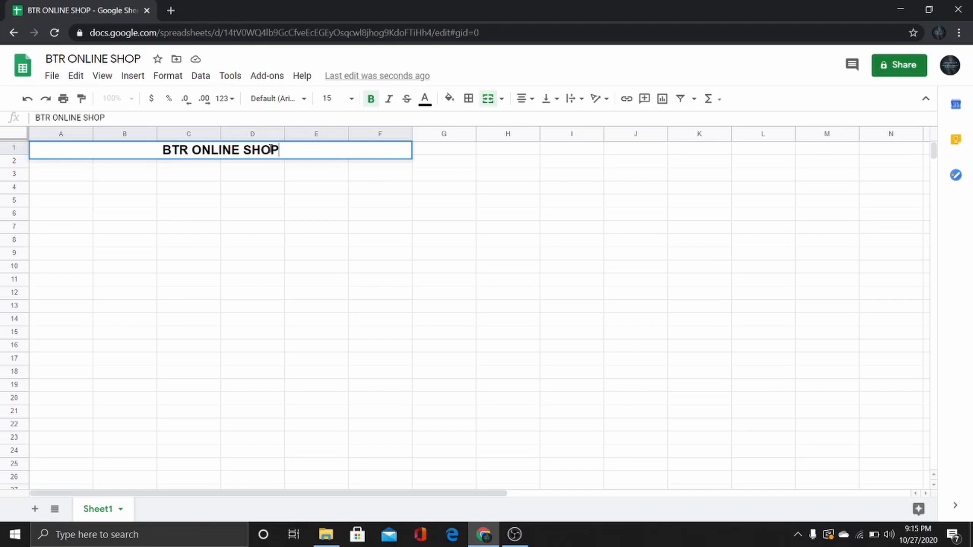
{"action": "left_click", "coordinate": [449, 98]}
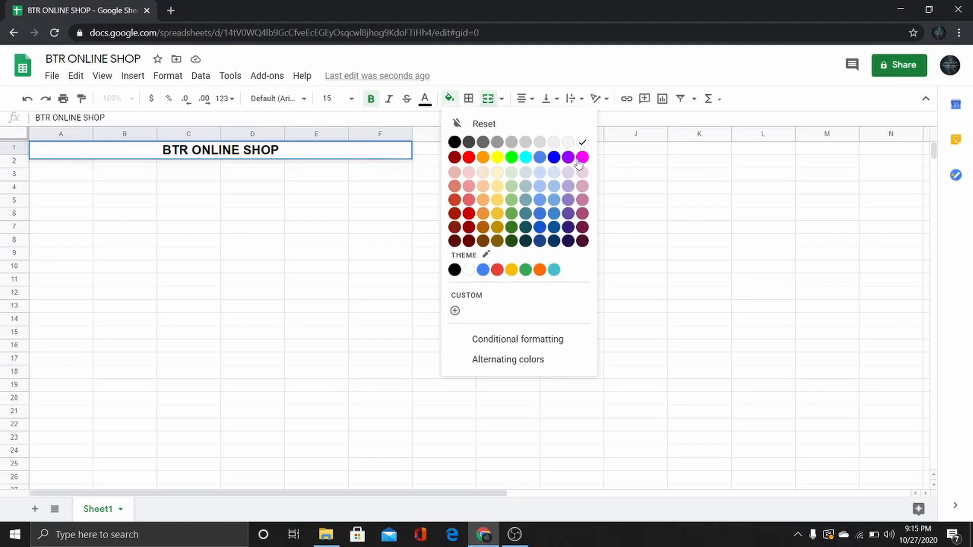
{"action": "left_click", "coordinate": [525, 144]}
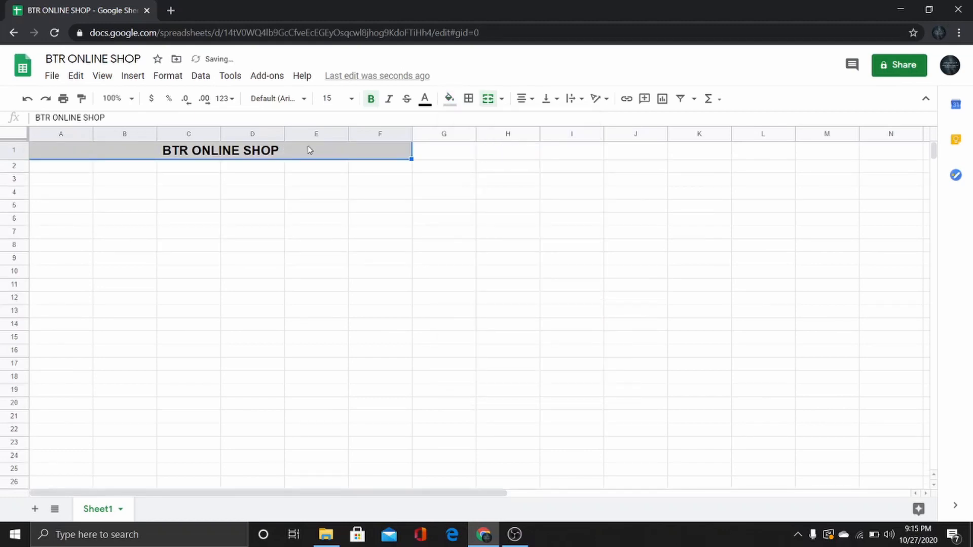
{"action": "double_click", "coordinate": [266, 152]}
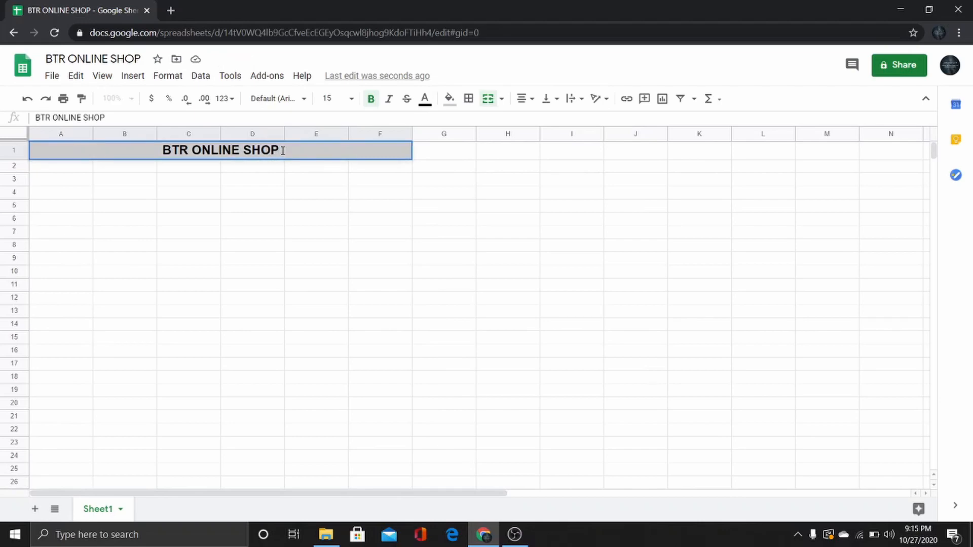
{"action": "left_click_drag", "start_coordinate": [280, 150], "coordinate": [151, 150]}
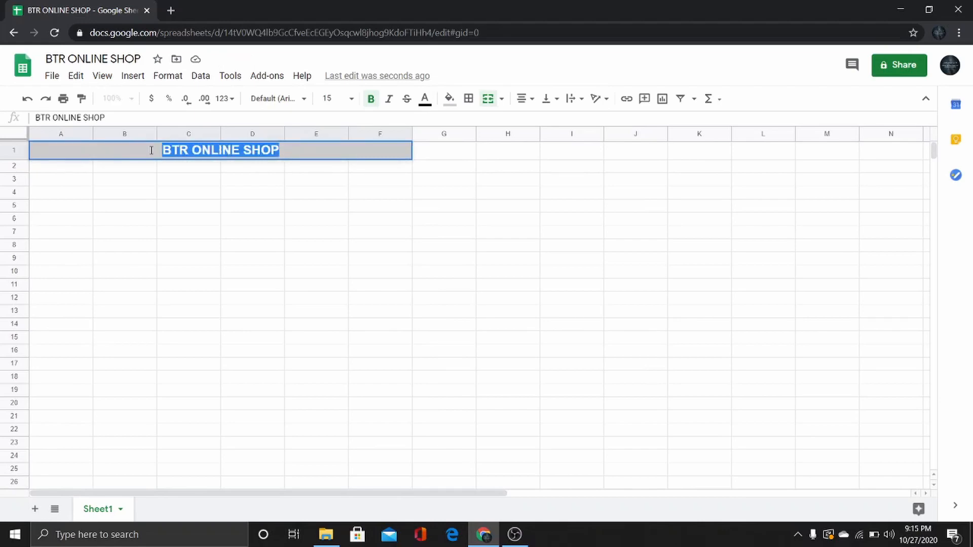
{"action": "left_click", "coordinate": [426, 101]}
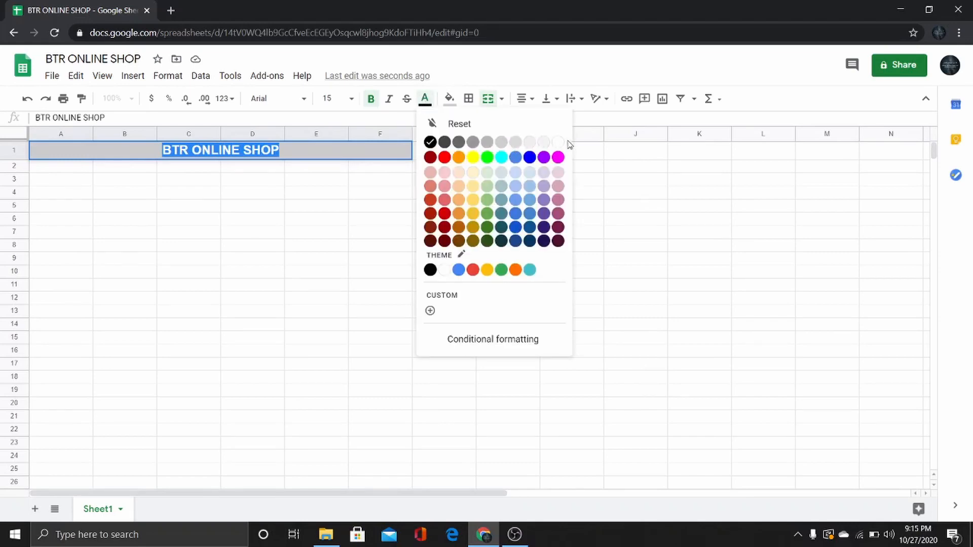
{"action": "left_click", "coordinate": [327, 196]}
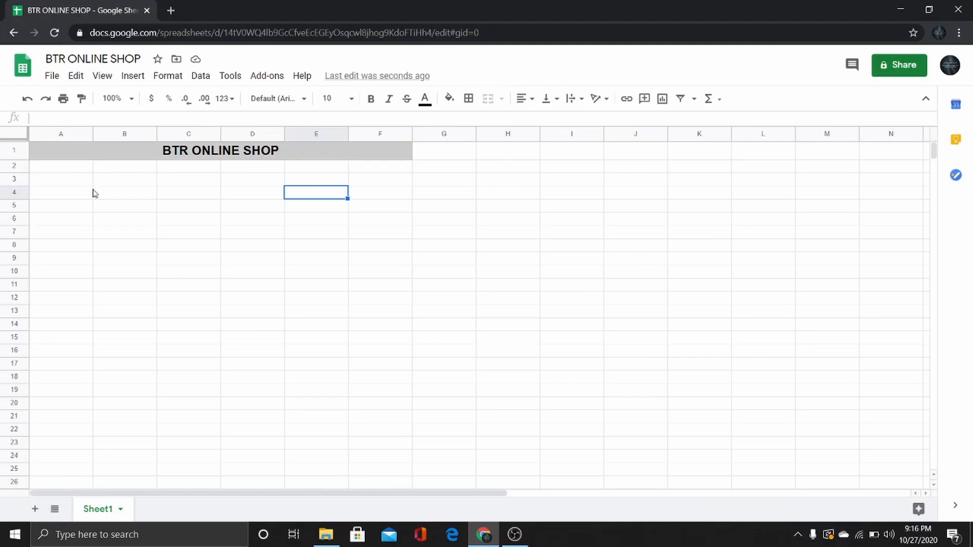
Apply all borders to the cell range A5 to I86 below the title.
{"action": "left_click", "coordinate": [64, 169]}
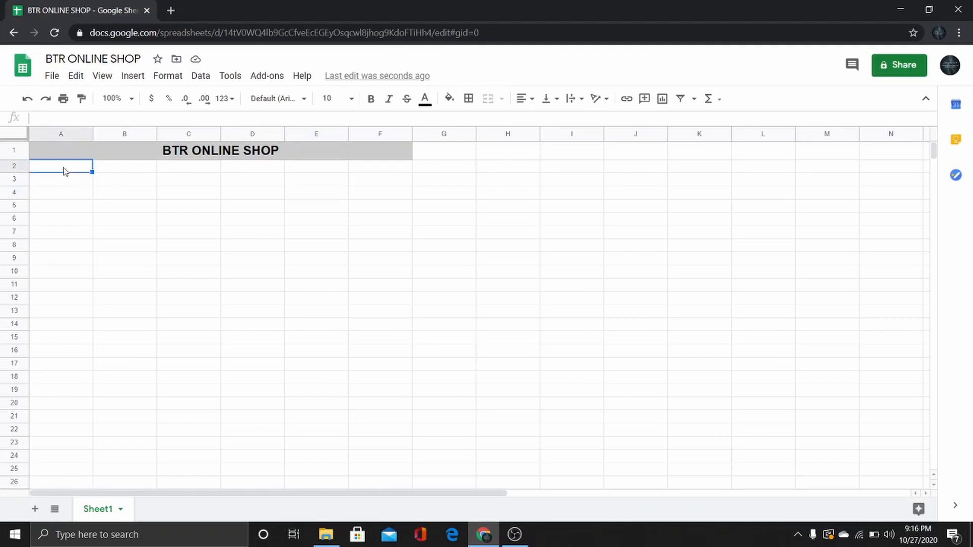
{"action": "left_click", "coordinate": [66, 210]}
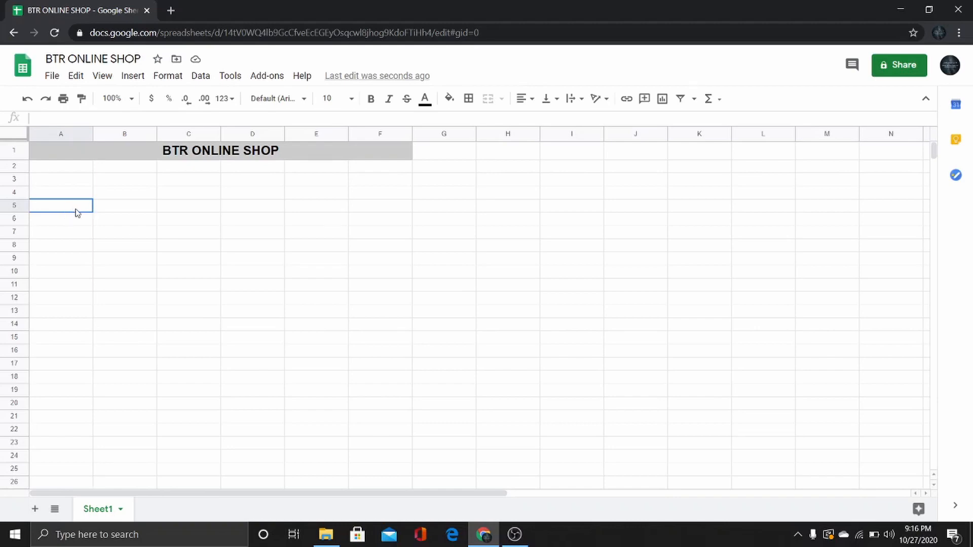
{"action": "mouse_move", "coordinate": [77, 212]}
{"action": "left_mouse_down"}
{"action": "mouse_move", "coordinate": [315, 215]}
{"action": "mouse_move", "coordinate": [553, 245]}
{"action": "mouse_move", "coordinate": [578, 211]}
{"action": "mouse_move", "coordinate": [575, 541]}
{"action": "mouse_move", "coordinate": [554, 311]}
{"action": "mouse_move", "coordinate": [566, 325]}
{"action": "left_mouse_up"}
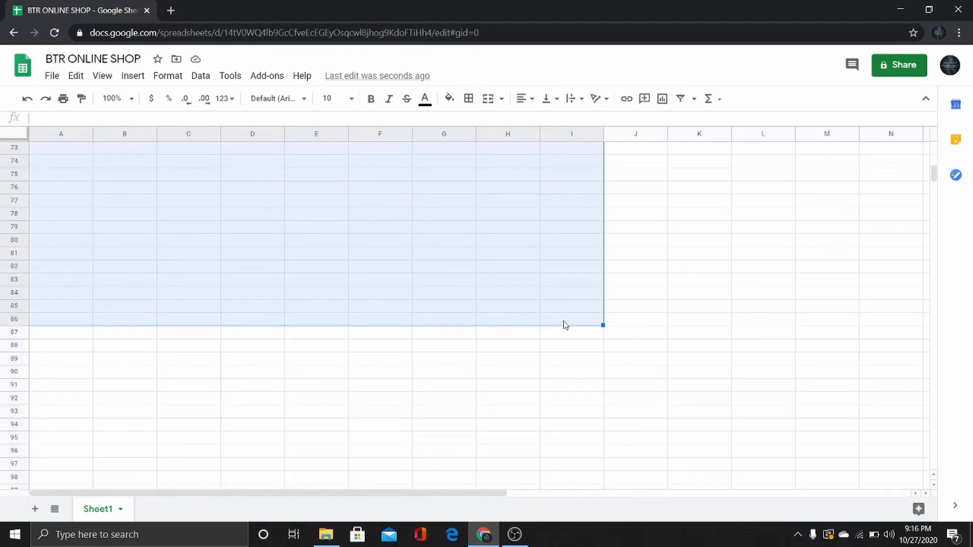
{"action": "scroll", "coordinate": [566, 325], "scroll_direction": "up", "scroll_amount": 15}
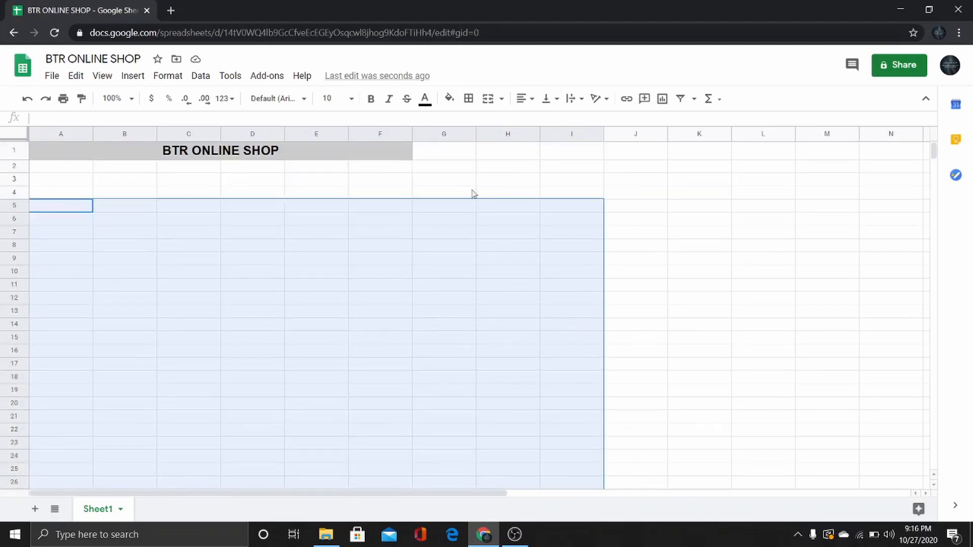
{"action": "left_click", "coordinate": [469, 100]}
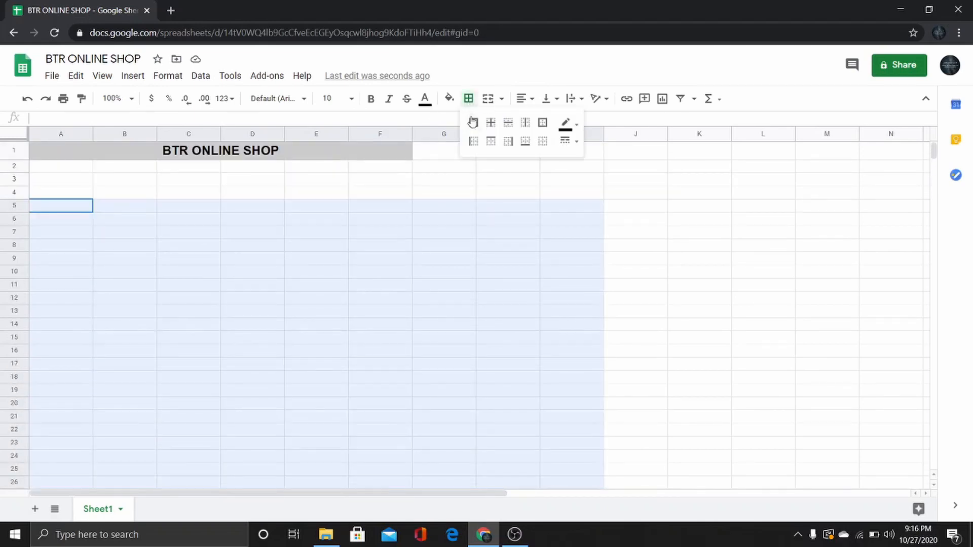
{"action": "left_click", "coordinate": [474, 124]}
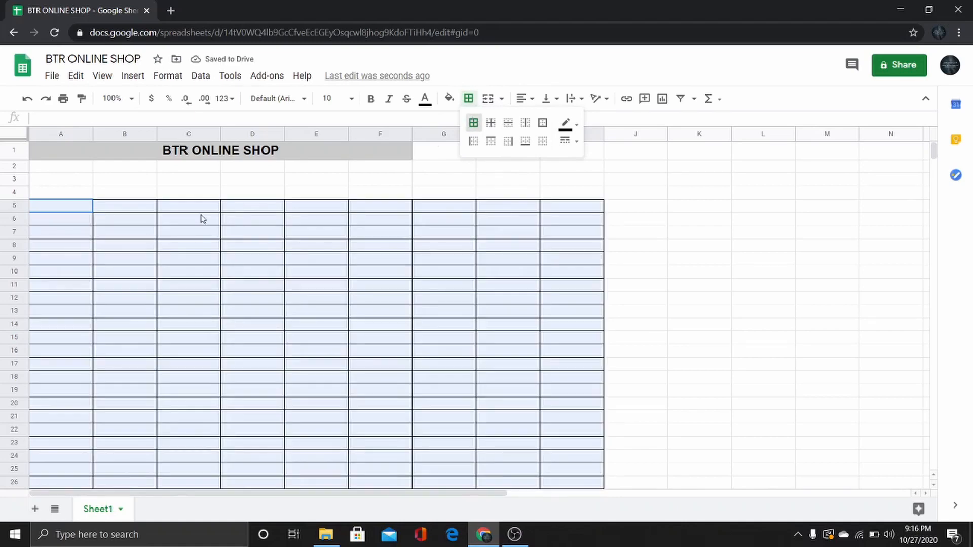
Fill the table's header row, cells A5 to I5, with gray.
{"action": "left_click", "coordinate": [121, 185]}
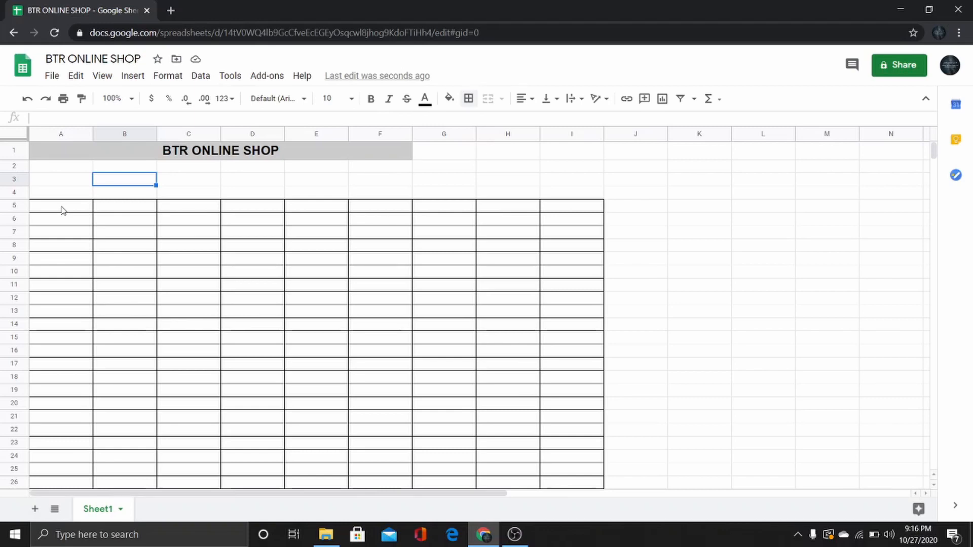
{"action": "left_click", "coordinate": [62, 211]}
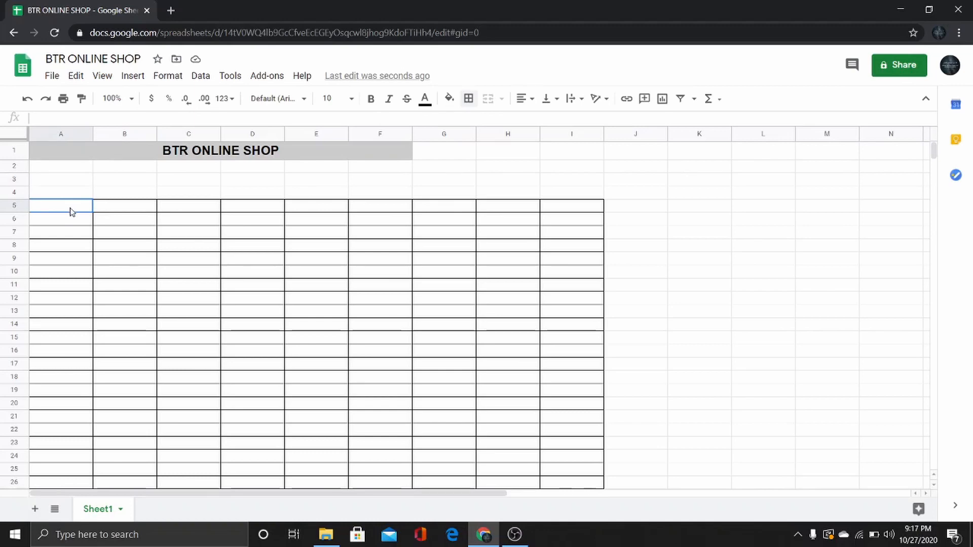
{"action": "left_click_drag", "start_coordinate": [79, 211], "coordinate": [576, 215]}
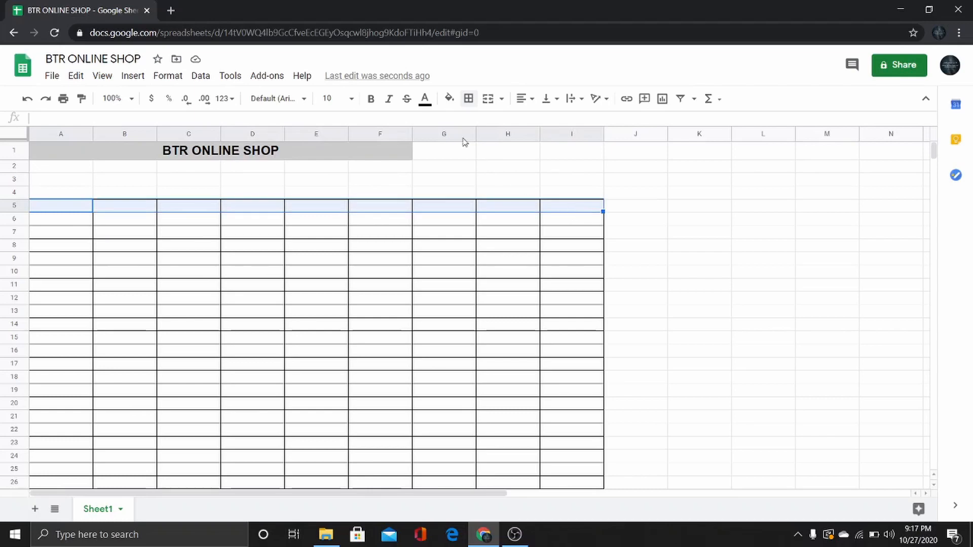
{"action": "left_click", "coordinate": [449, 99]}
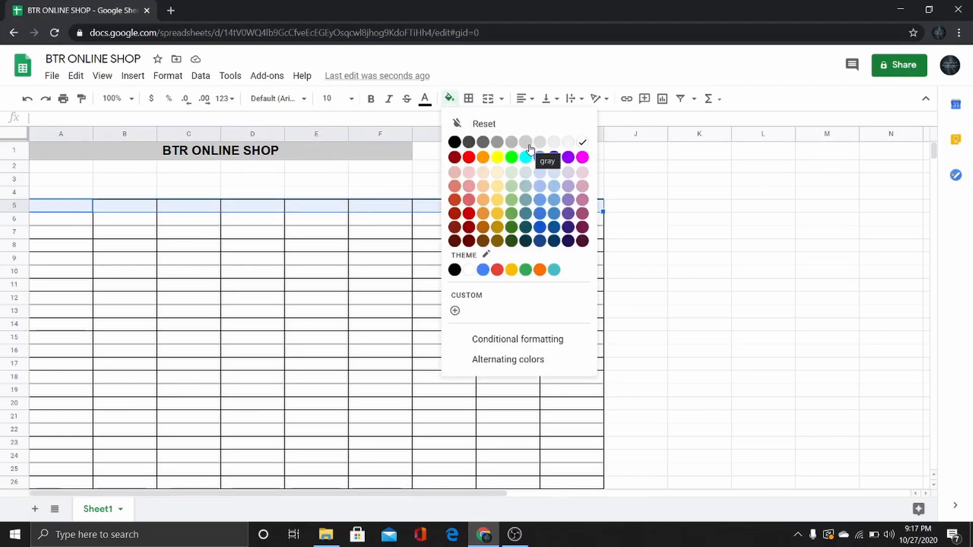
{"action": "left_click", "coordinate": [527, 144]}
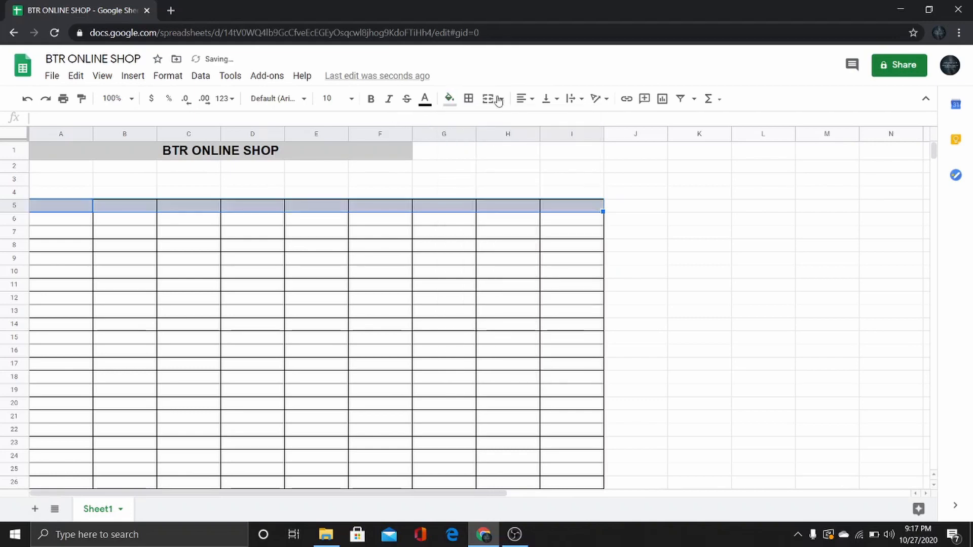
Centre-align the header cells A5 to I5 and make their text bold.
{"action": "left_click", "coordinate": [528, 101]}
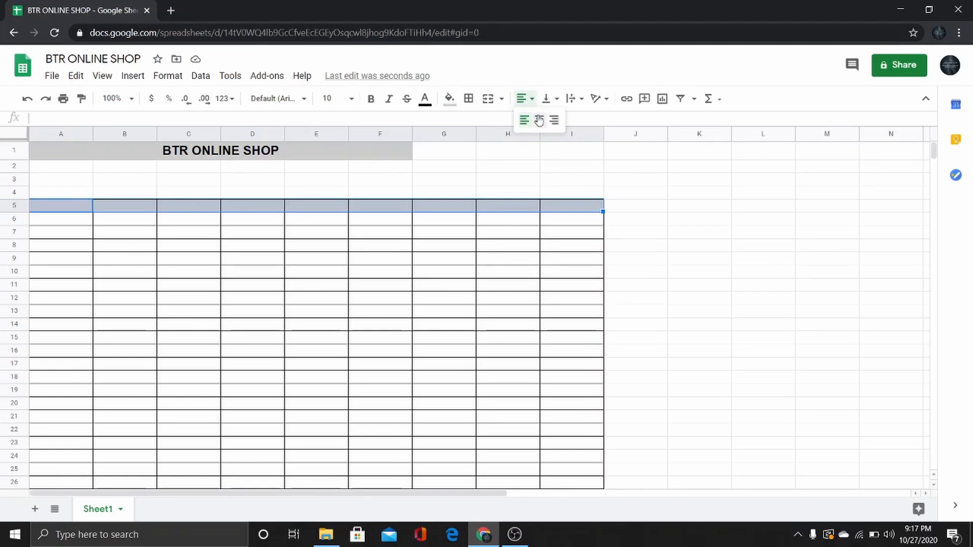
{"action": "left_click", "coordinate": [539, 120]}
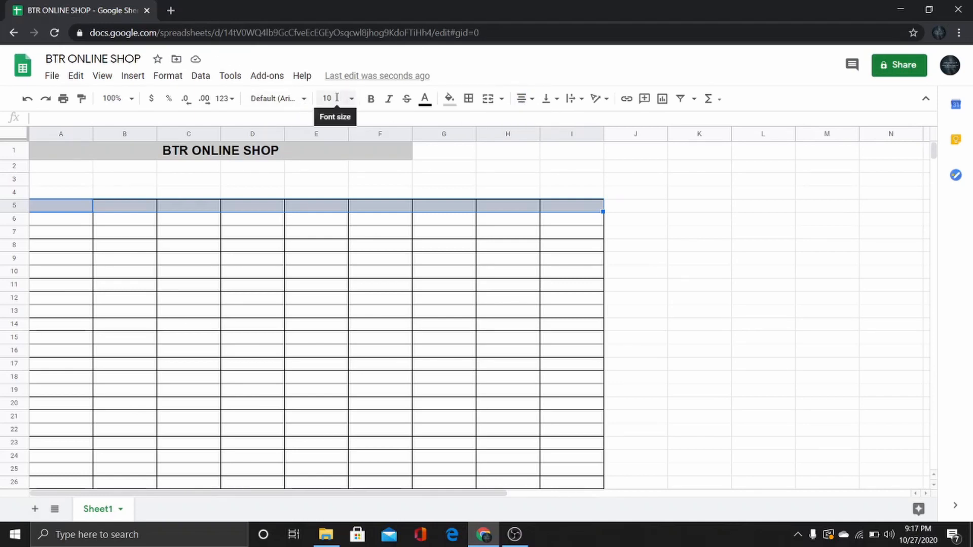
{"action": "left_click", "coordinate": [371, 99]}
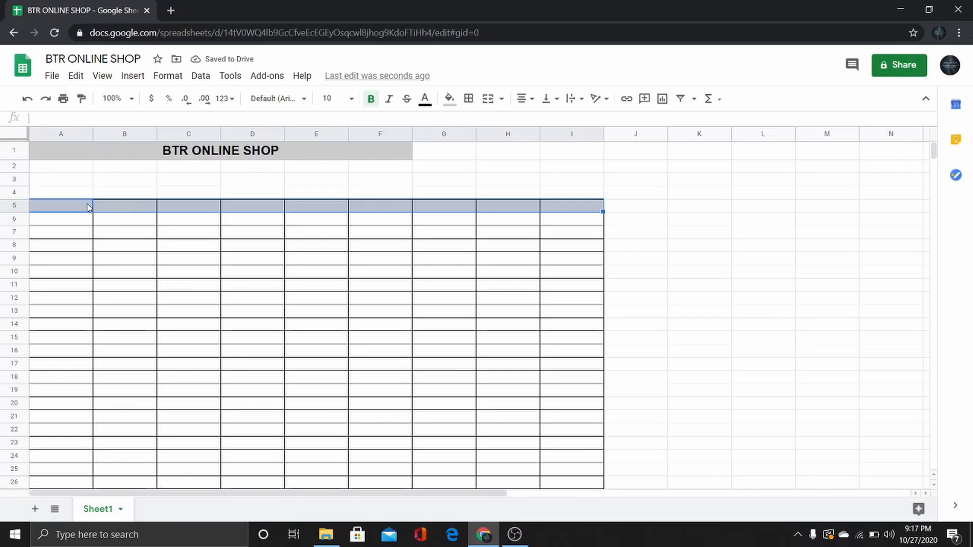
Enter the column headings DATE, TIME and ITEM in cells A5 to C5.
{"action": "left_click", "coordinate": [88, 207]}
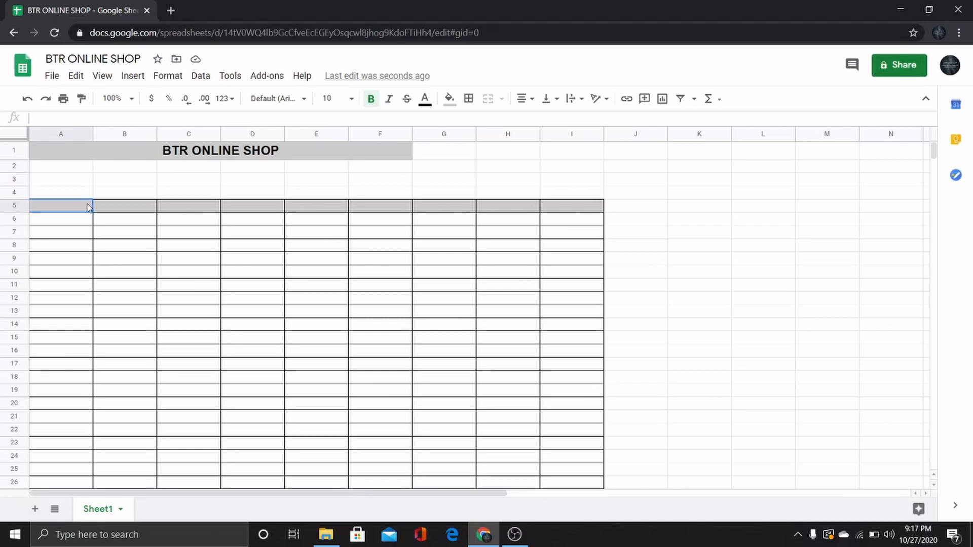
{"action": "double_click", "coordinate": [68, 207]}
{"action": "type", "text": "DATE"}
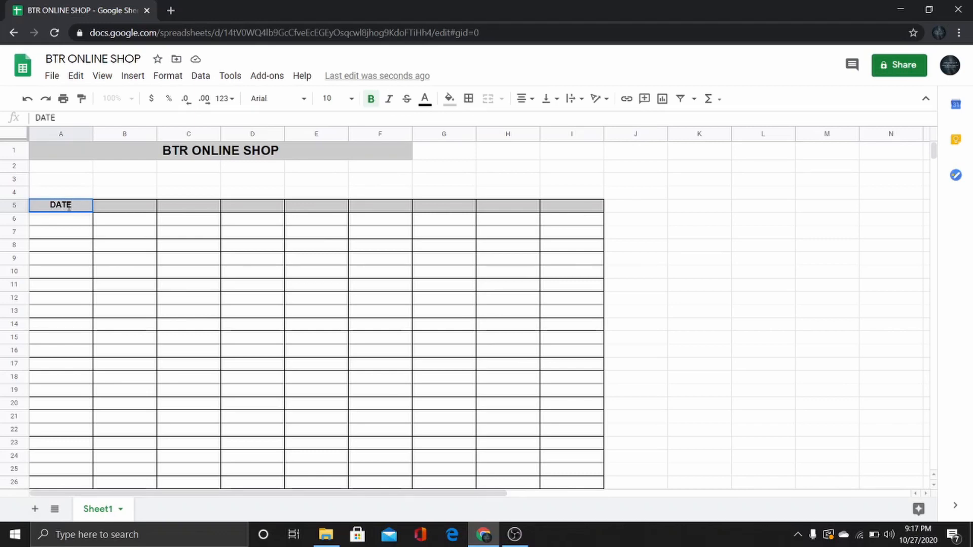
{"action": "key", "text": "Tab"}
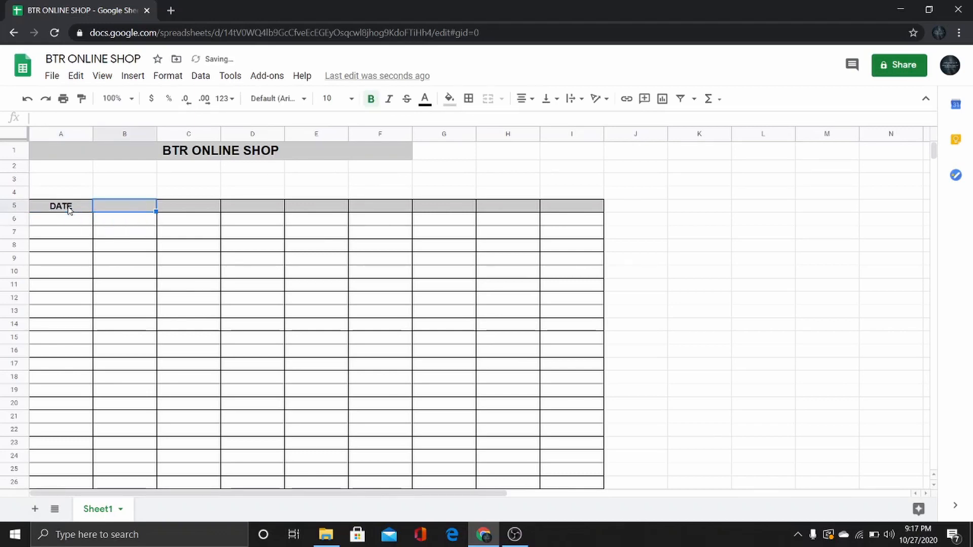
{"action": "type", "text": "TIME"}
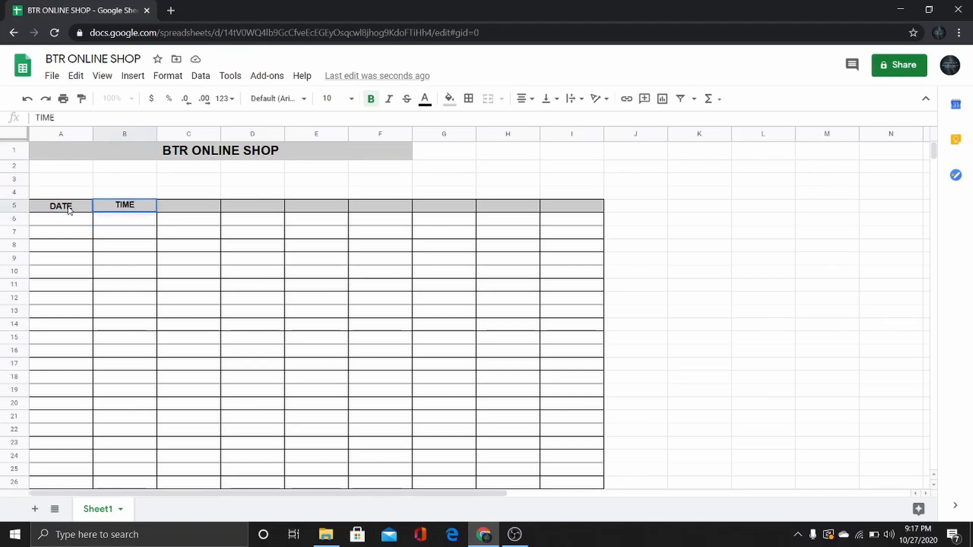
{"action": "key", "text": "Return"}
{"action": "key", "text": "Right"}
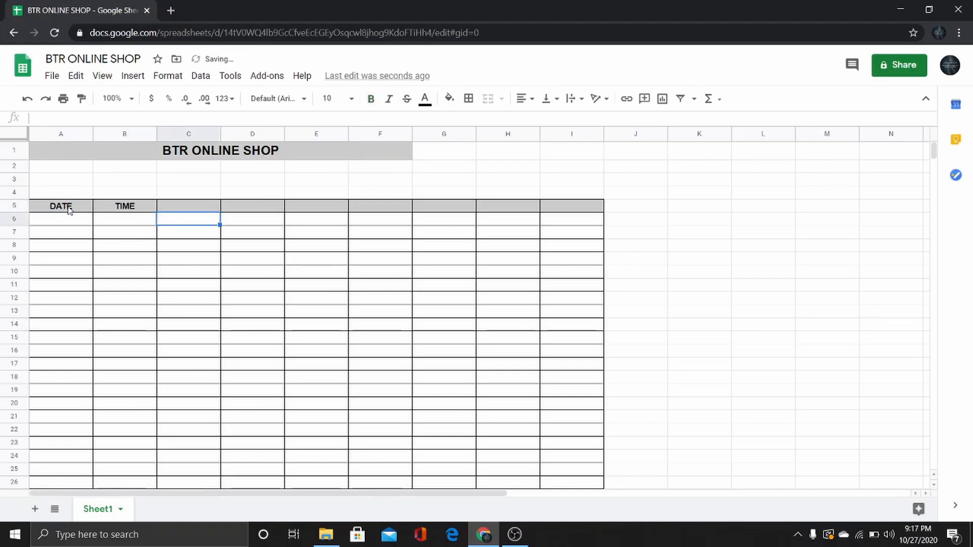
{"action": "key", "text": "Up"}
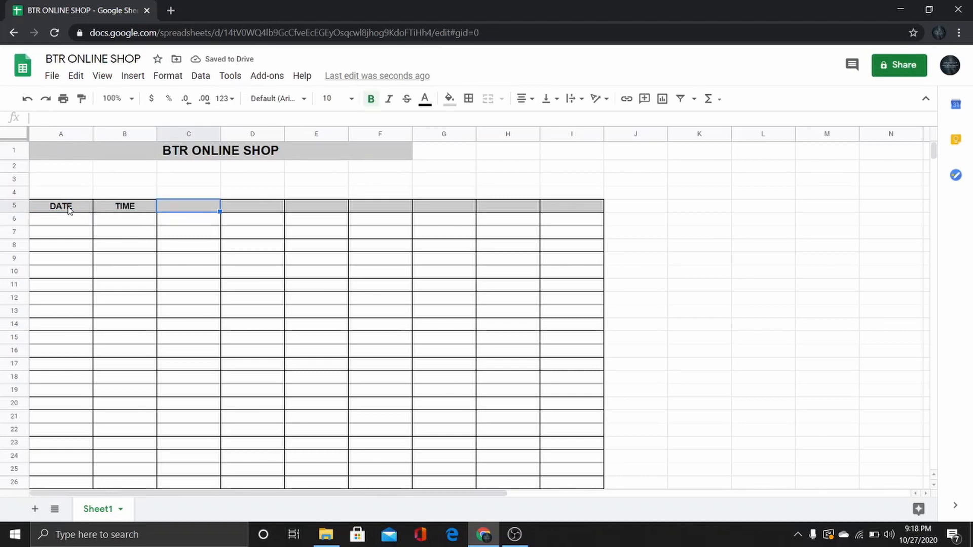
{"action": "type", "text": "ITEM"}
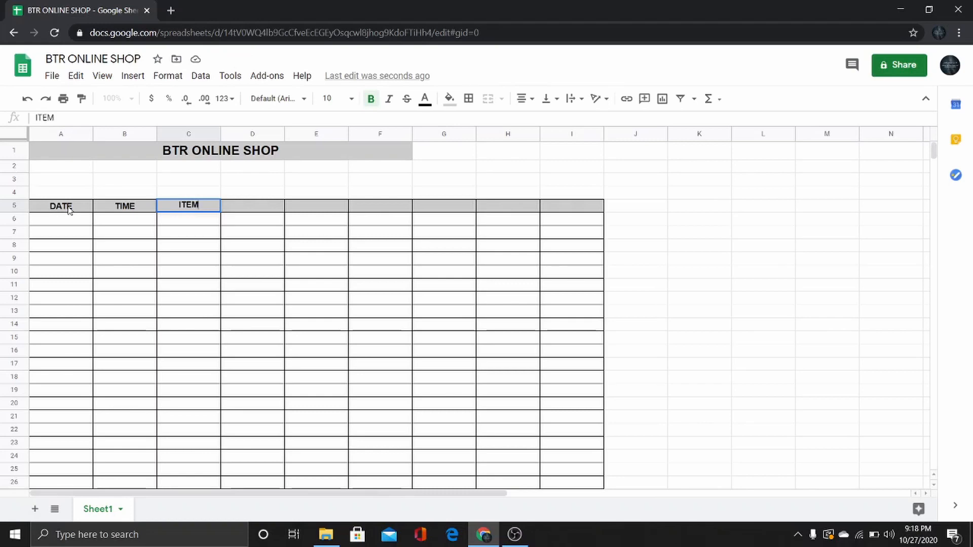
Enter the headings ITEM SPECIFICATION in cell D5 and ITEM PRICE in cell E5.
{"action": "left_click", "coordinate": [248, 209]}
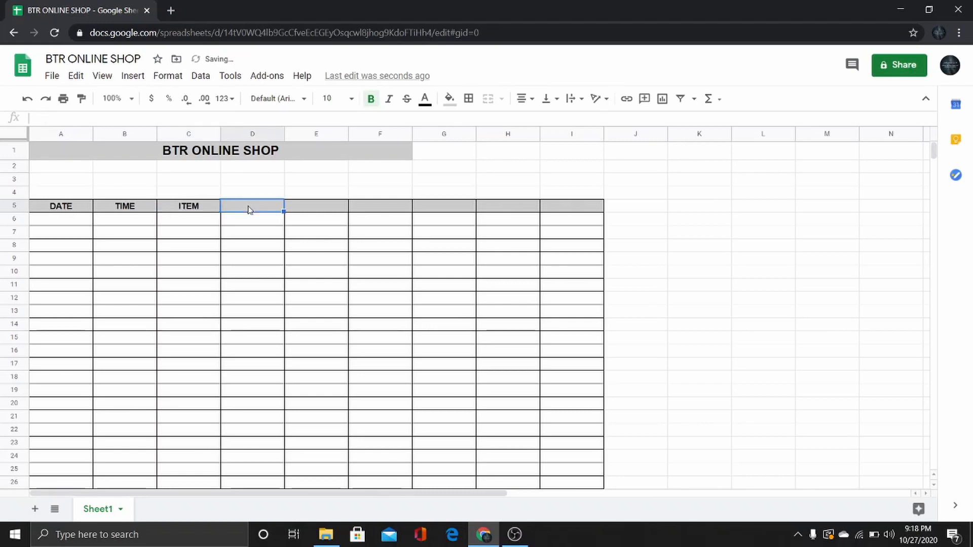
{"action": "type", "text": "ITEM"}
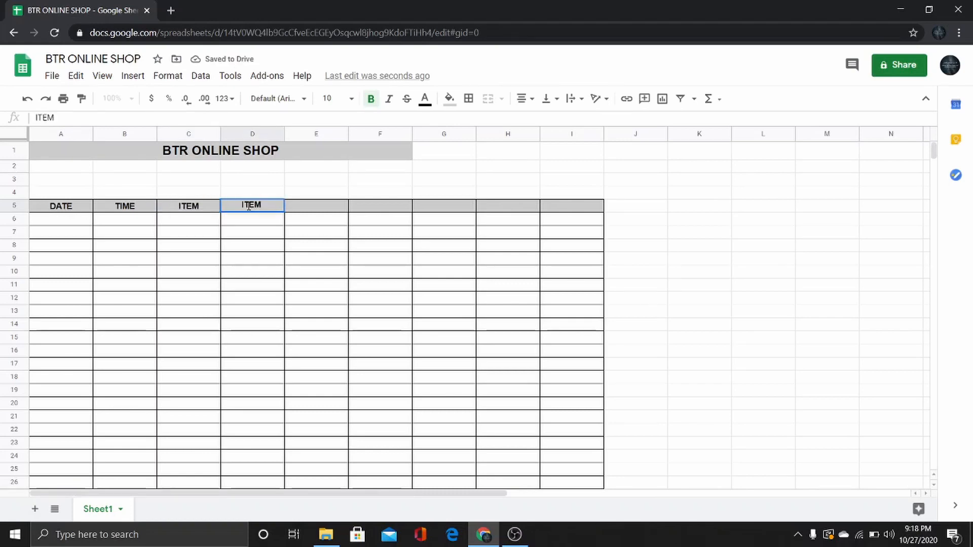
{"action": "type", "text": " SPECIFIC"}
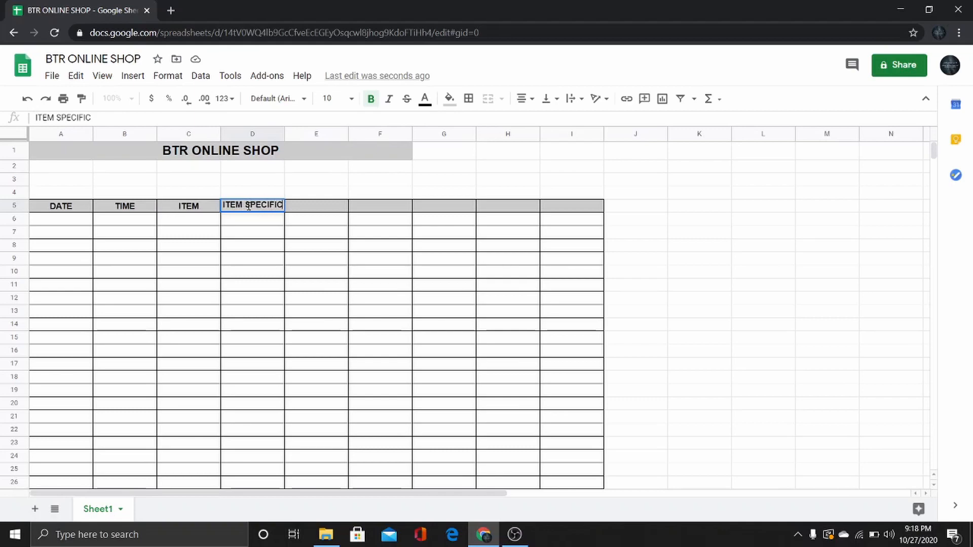
{"action": "type", "text": "ATION"}
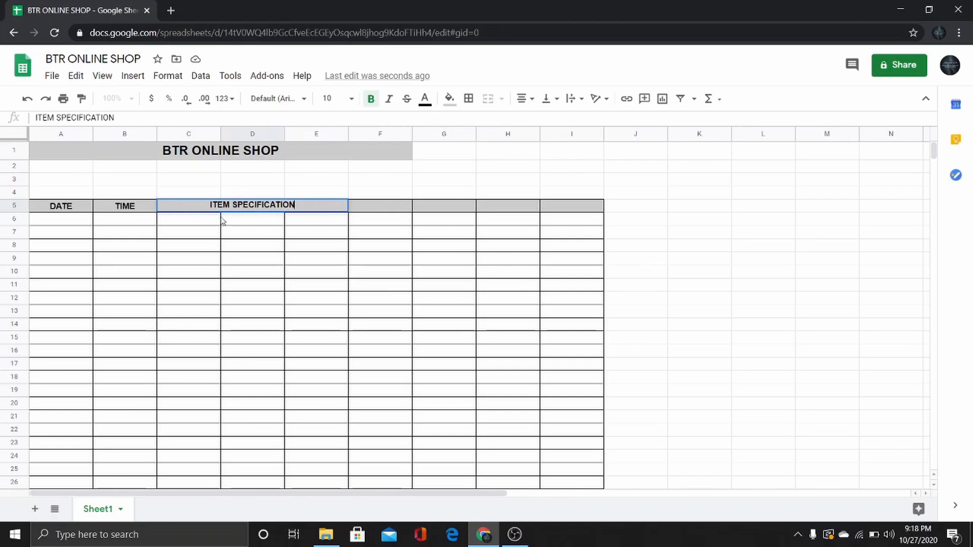
{"action": "left_click", "coordinate": [307, 193]}
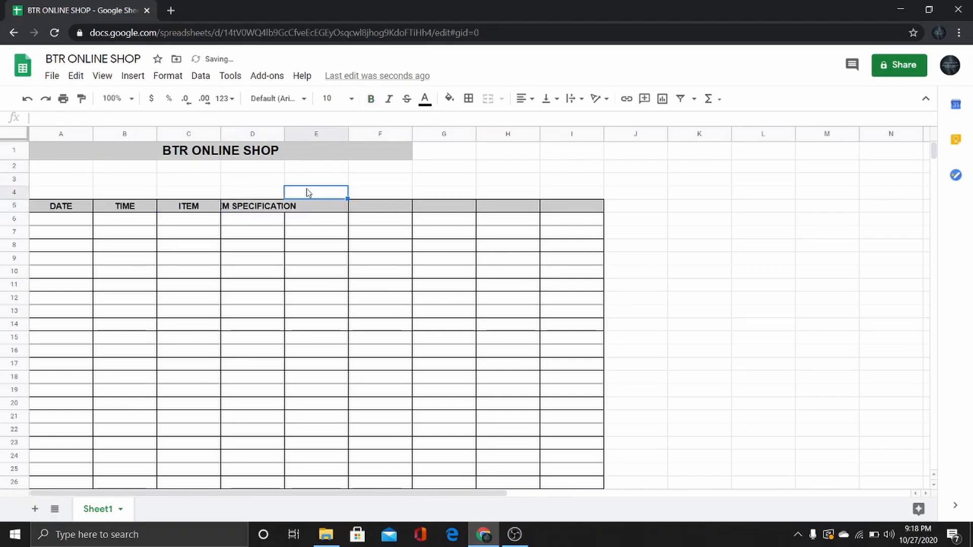
{"action": "left_click", "coordinate": [317, 212]}
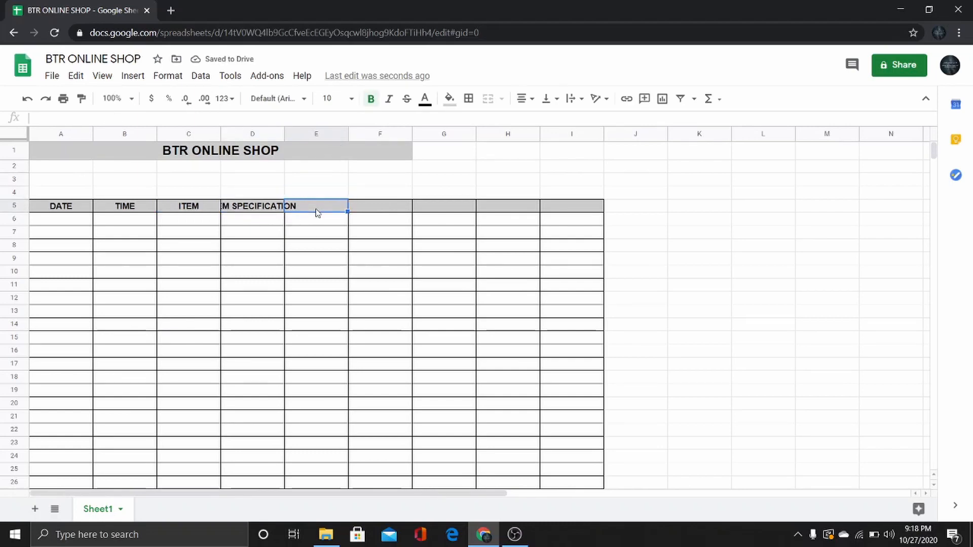
{"action": "type", "text": "ITEM PRICE"}
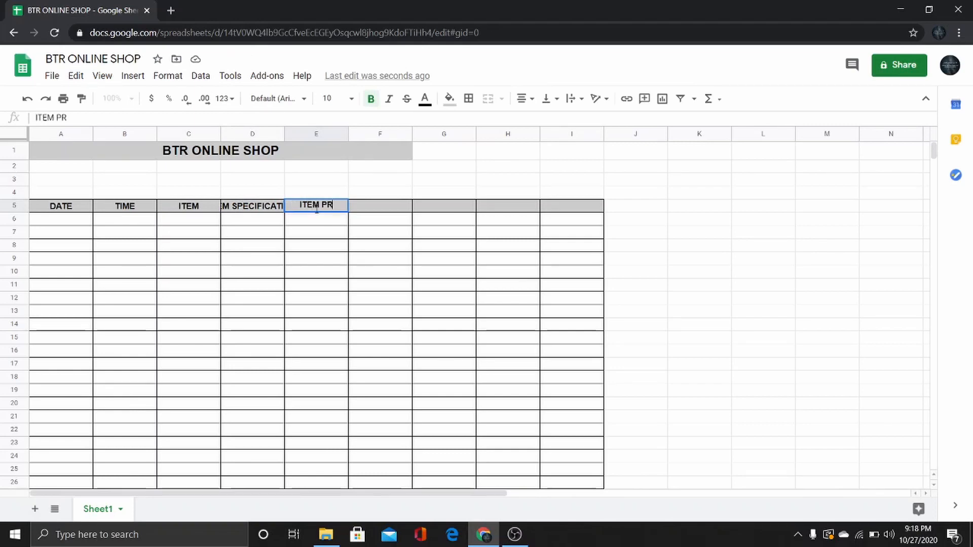
Enter the headings DISCOUNT in cell F5 and EXPENSES in cell G5.
{"action": "left_click", "coordinate": [380, 207]}
{"action": "type", "text": "DISCOUNT"}
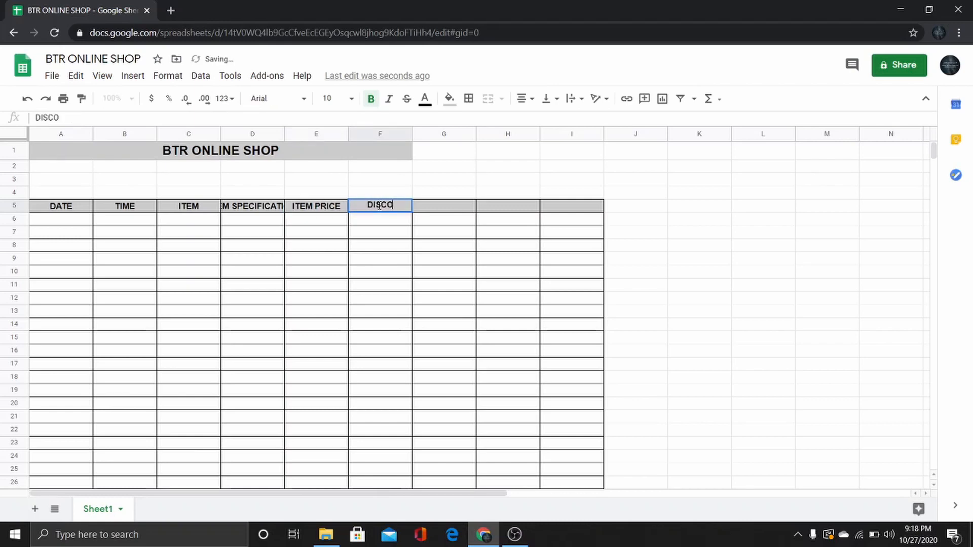
{"action": "left_click", "coordinate": [446, 211]}
{"action": "type", "text": "EXPENSES"}
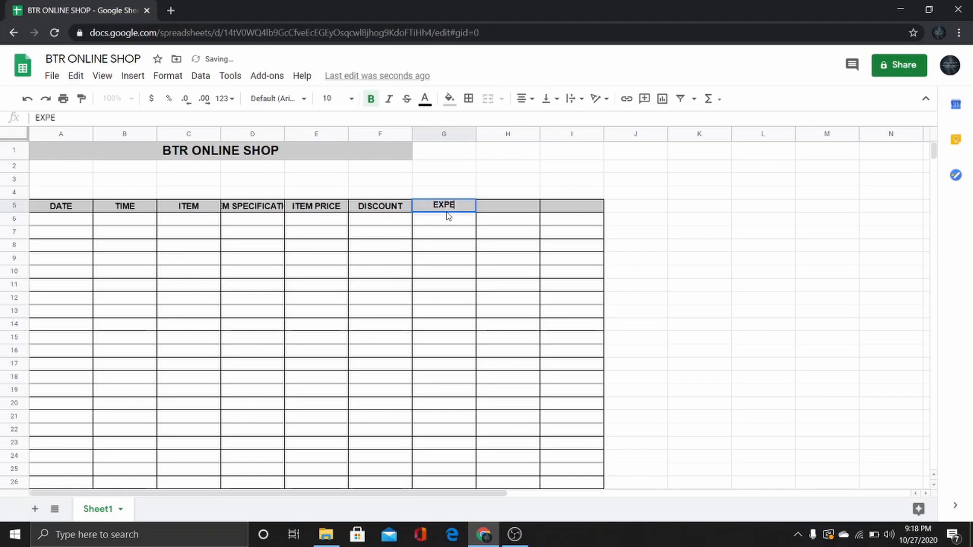
Enter the headings PAYMENT METHOD in cell H5 and PAYMENT RECEIVED in cell I5.
{"action": "left_click", "coordinate": [495, 210]}
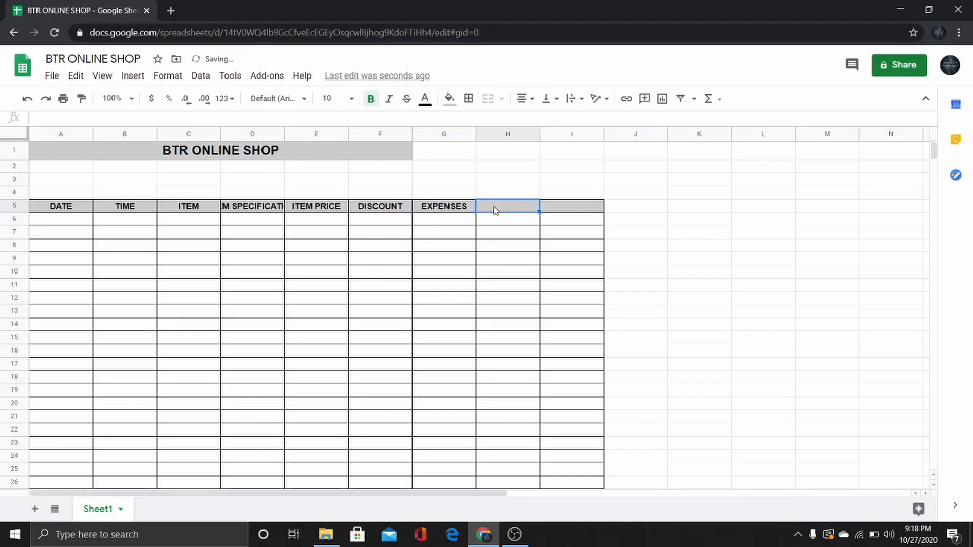
{"action": "type", "text": "PAYMENT"}
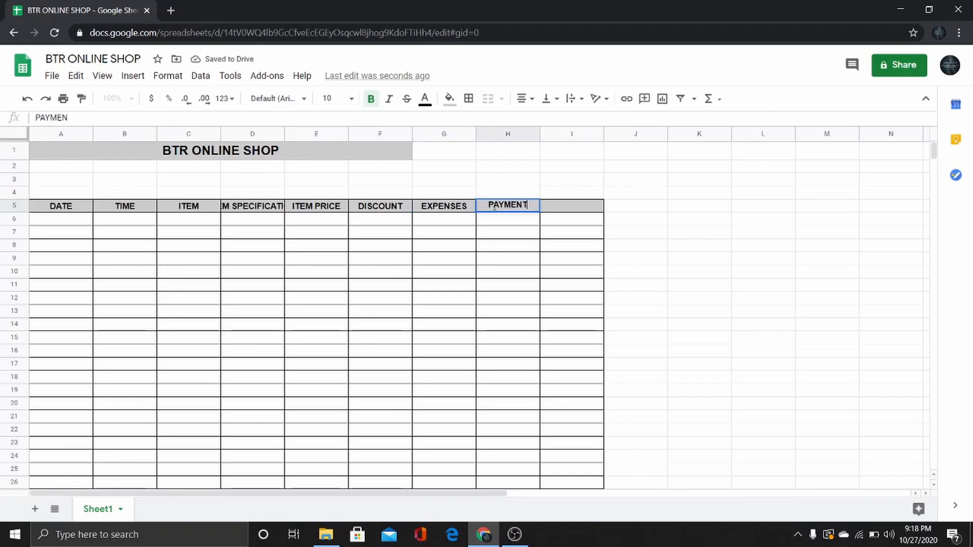
{"action": "type", "text": " METHO"}
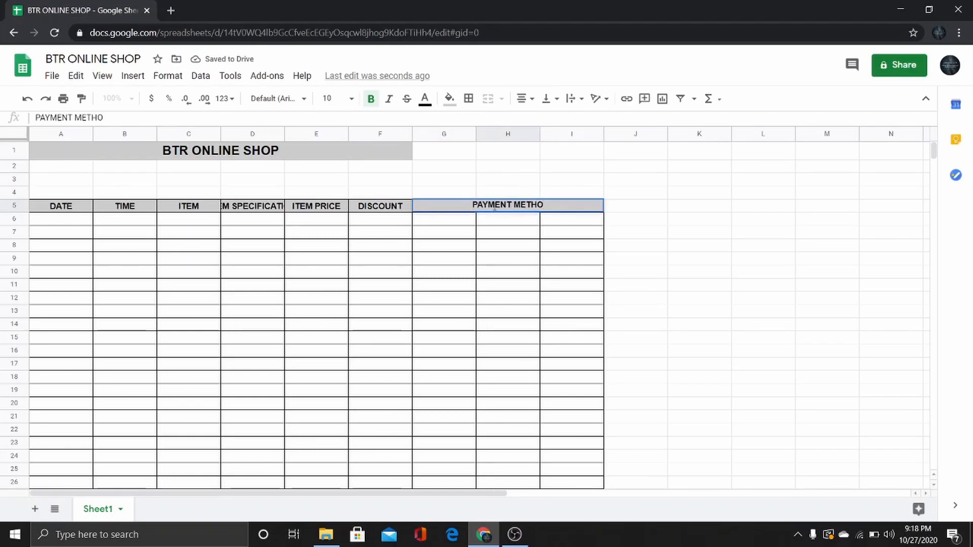
{"action": "type", "text": "D"}
{"action": "key", "text": "Return"}
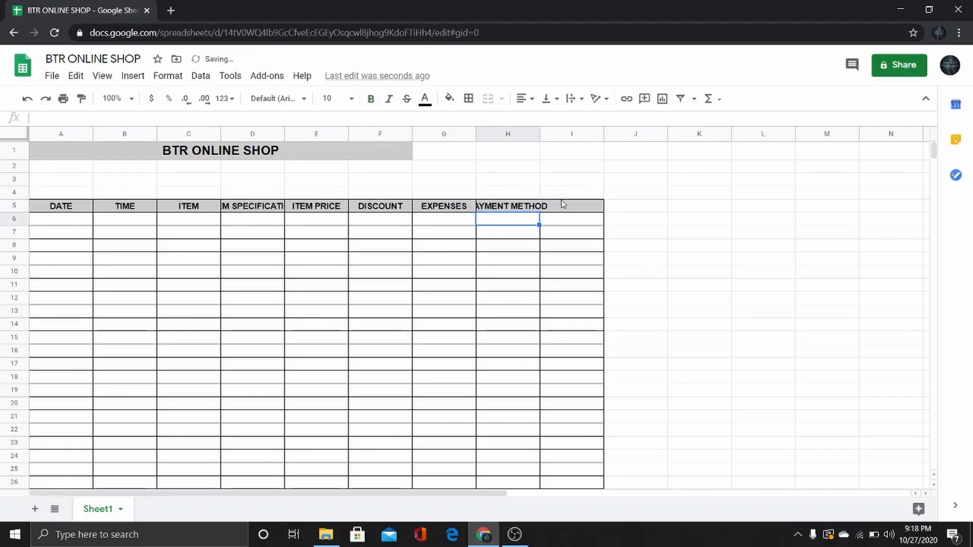
{"action": "left_click", "coordinate": [563, 206]}
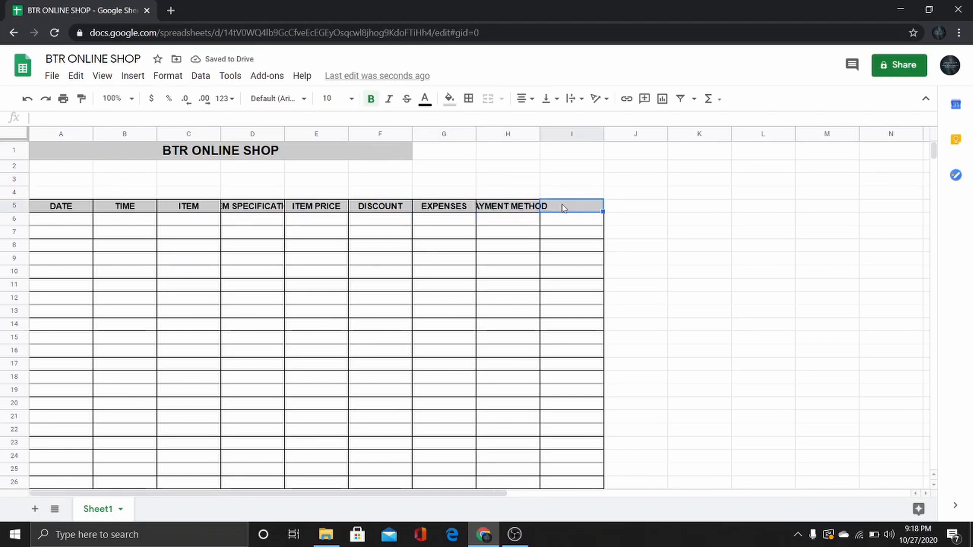
{"action": "type", "text": "PAYMENT"}
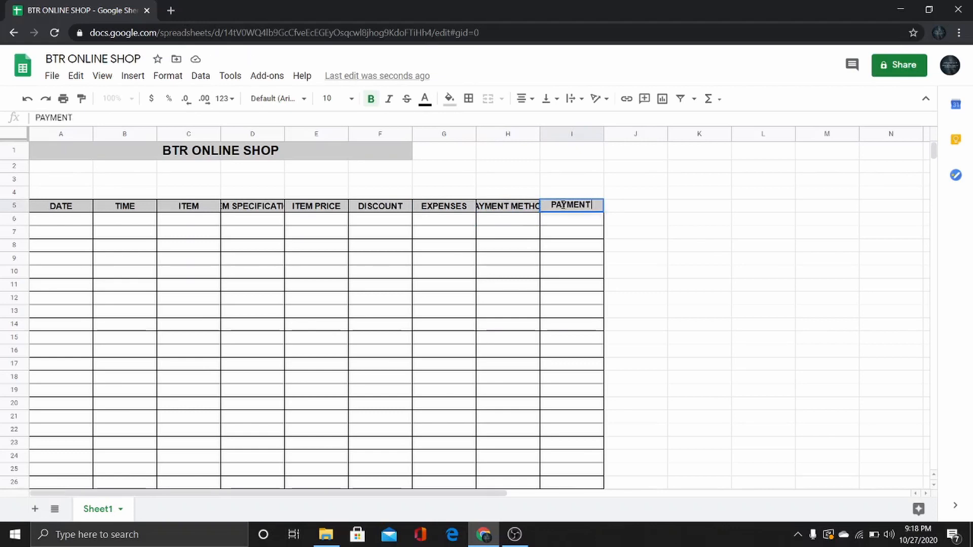
{"action": "type", "text": " RECEIVED"}
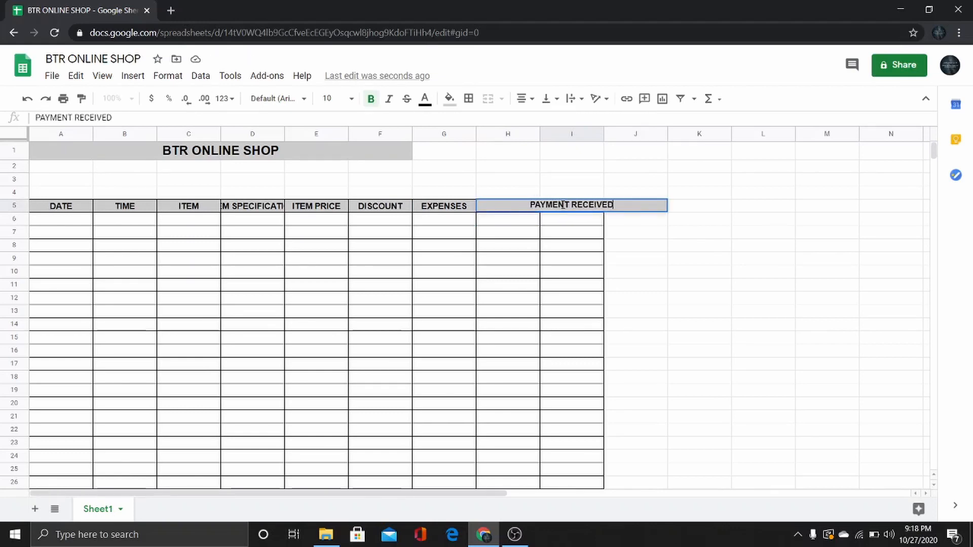
{"action": "key", "text": "Return"}
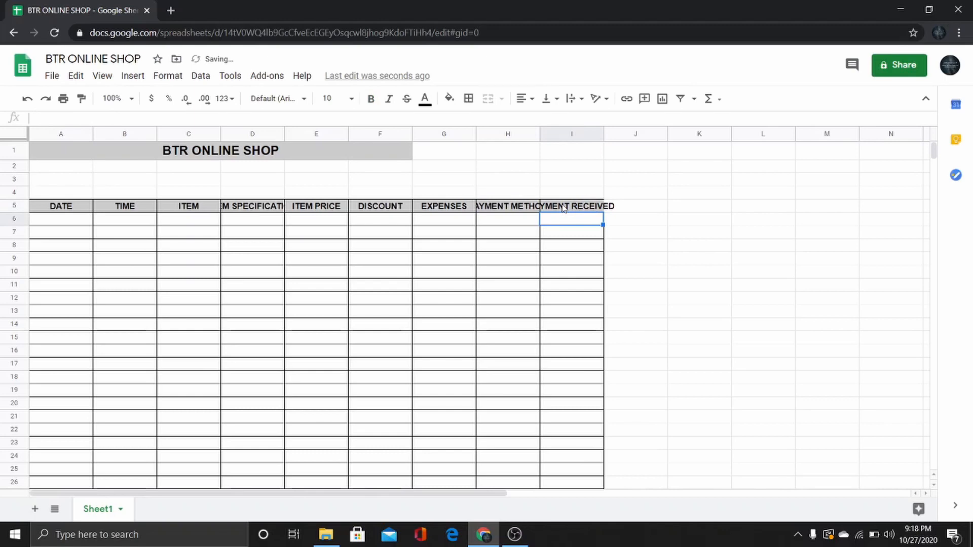
Widen column D until the full ITEM SPECIFICATION heading fits inside its cell.
{"action": "left_click", "coordinate": [249, 208]}
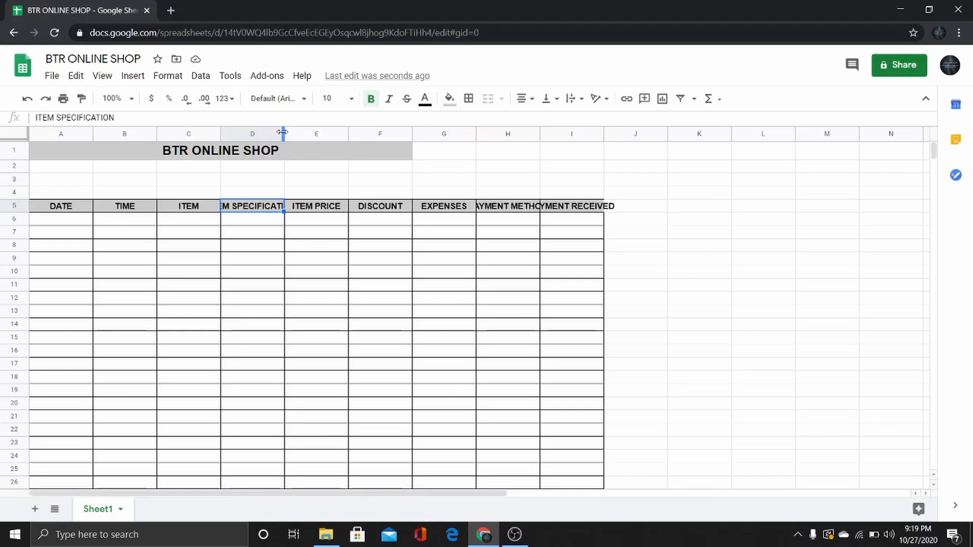
{"action": "left_click_drag", "start_coordinate": [283, 132], "coordinate": [318, 132]}
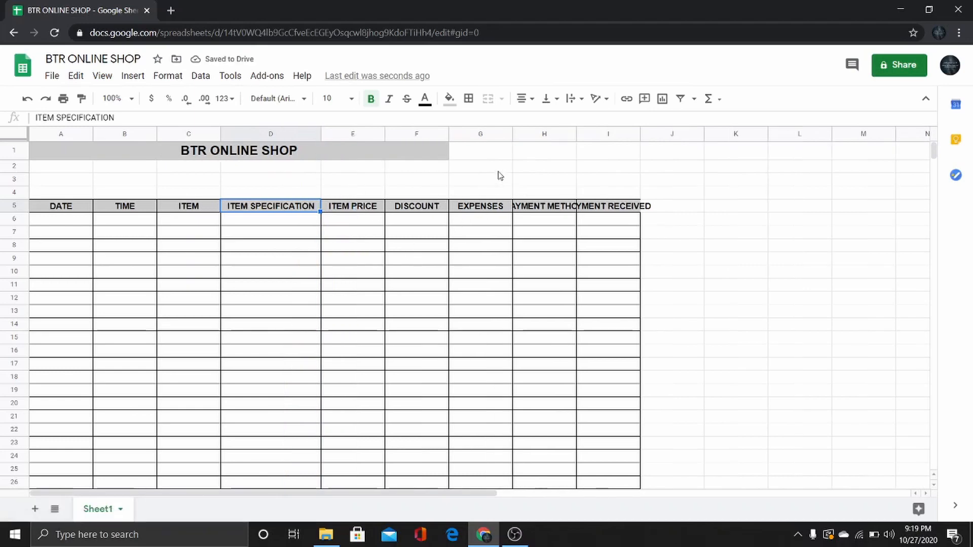
{"action": "left_click", "coordinate": [546, 165]}
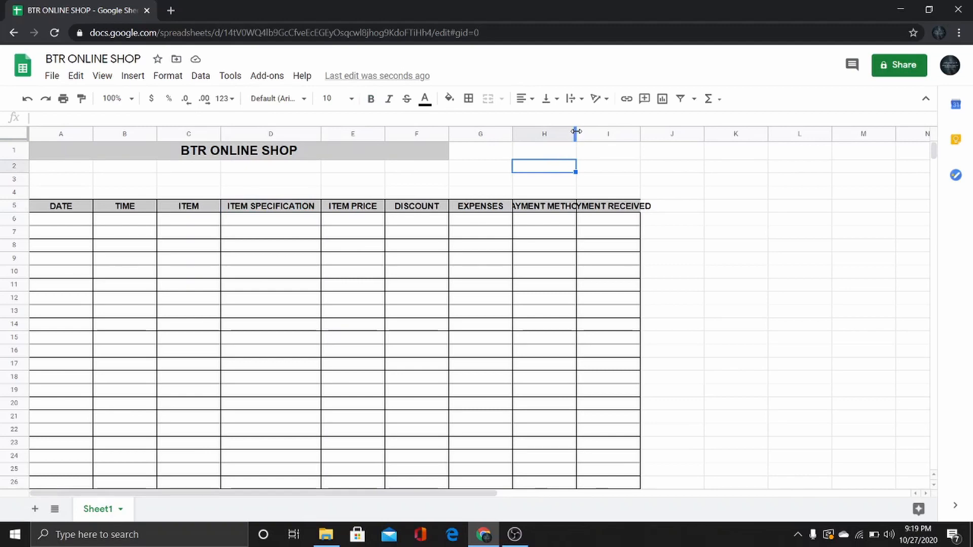
Widen columns H and I until the PAYMENT METHOD and PAYMENT RECEIVED headings fit inside their cells.
{"action": "left_click_drag", "start_coordinate": [576, 132], "coordinate": [624, 132]}
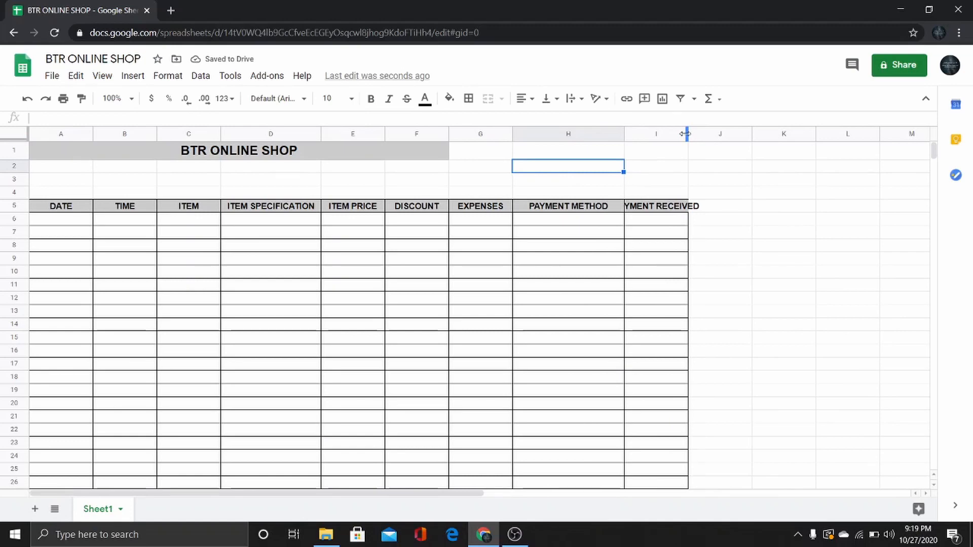
{"action": "left_click_drag", "start_coordinate": [686, 134], "coordinate": [728, 136]}
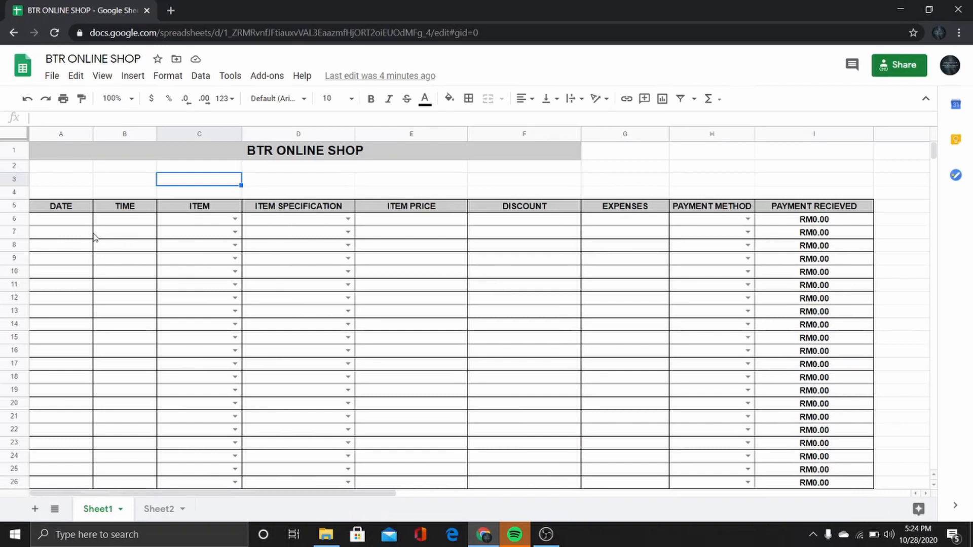
Apply data validation to the DATE cells A6:A89 with the criteria Date, is valid date, showing a warning on invalid data.
{"action": "scroll", "coordinate": [506, 308], "scroll_direction": "down", "scroll_amount": 2}
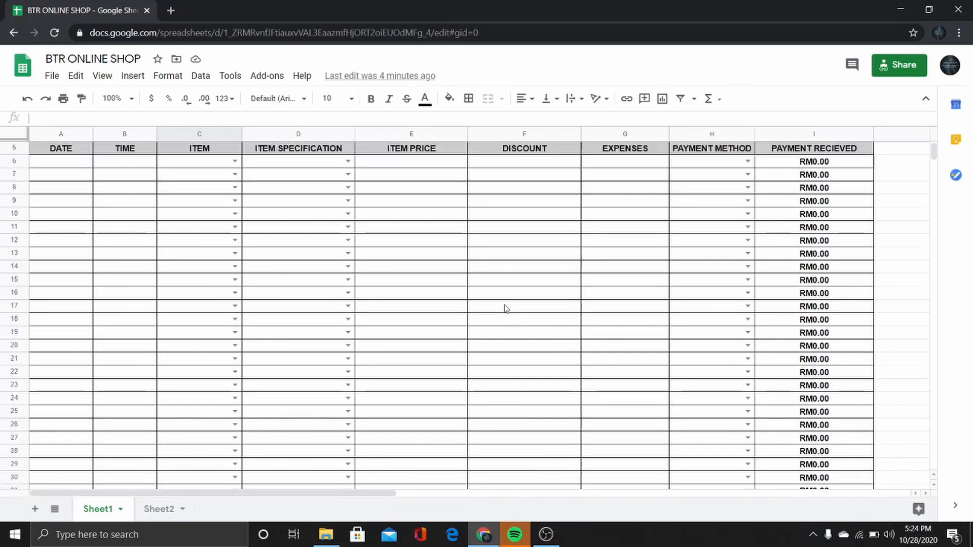
{"action": "scroll", "coordinate": [505, 308], "scroll_direction": "down", "scroll_amount": 18}
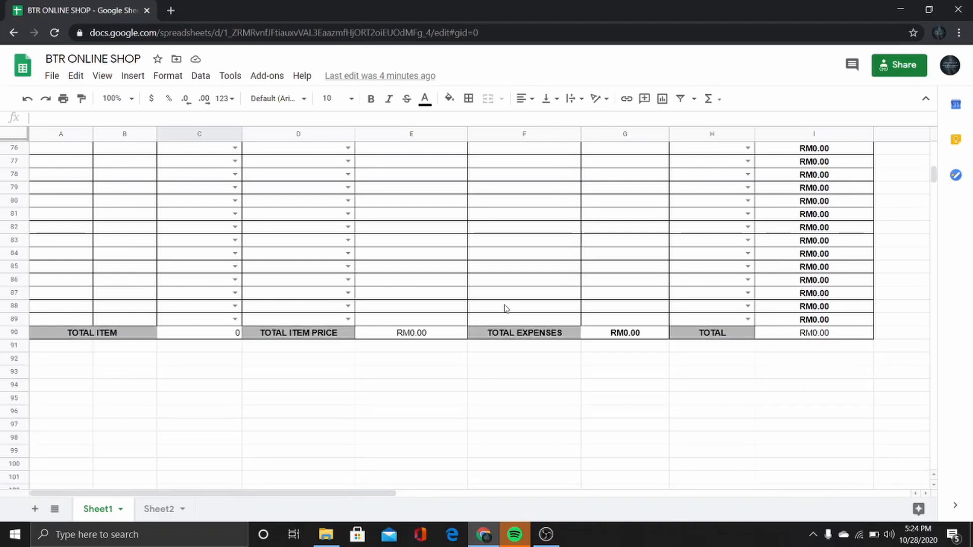
{"action": "scroll", "coordinate": [506, 308], "scroll_direction": "up", "scroll_amount": 19}
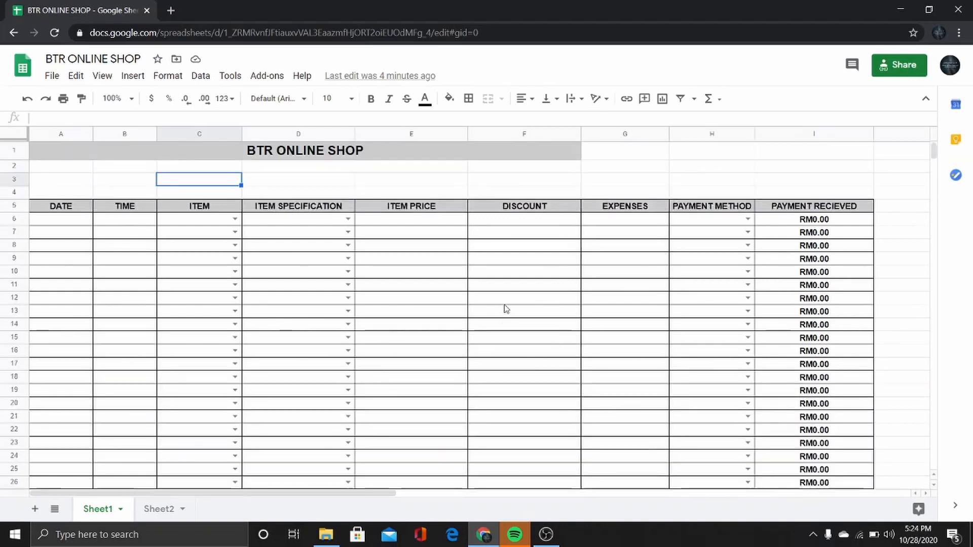
{"action": "left_click", "coordinate": [50, 225]}
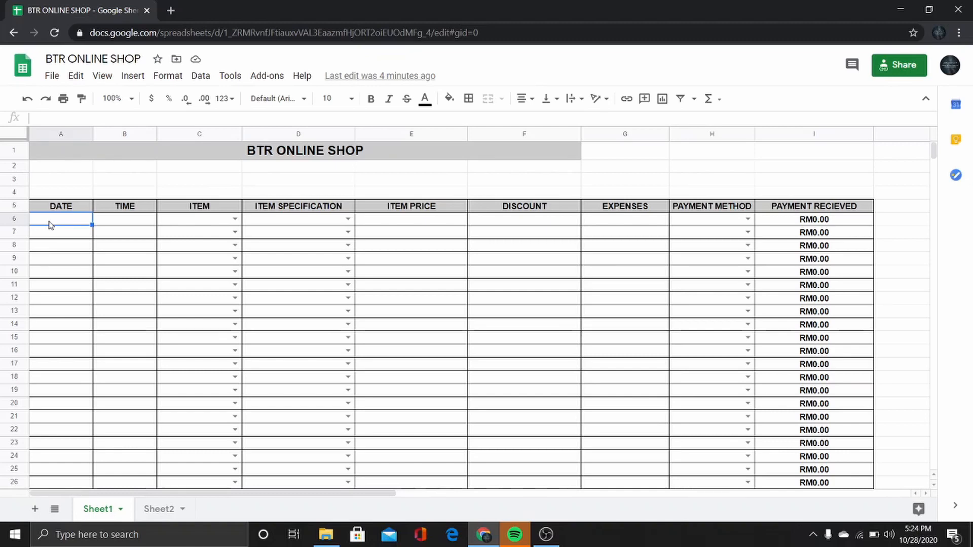
{"action": "left_click_drag", "start_coordinate": [51, 225], "coordinate": [62, 319]}
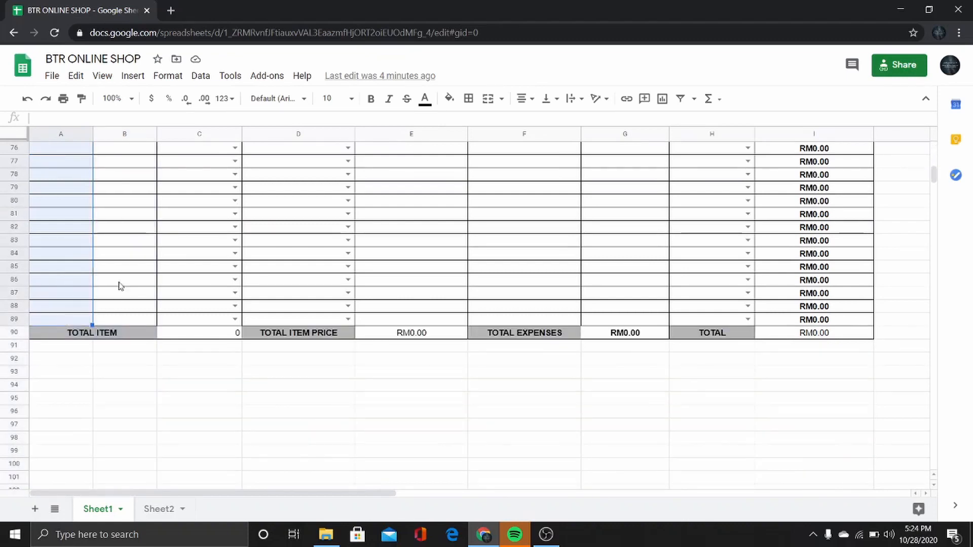
{"action": "left_click", "coordinate": [200, 77]}
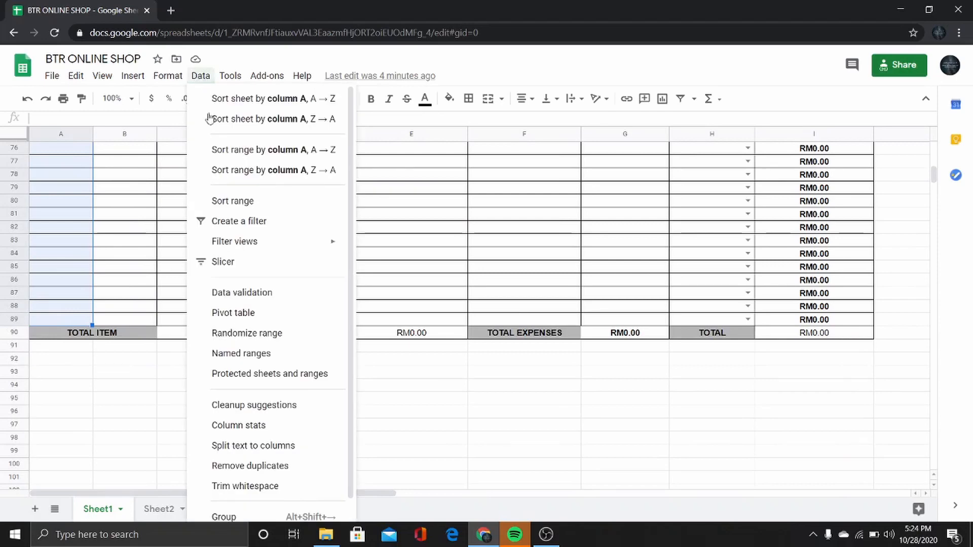
{"action": "left_click", "coordinate": [241, 298]}
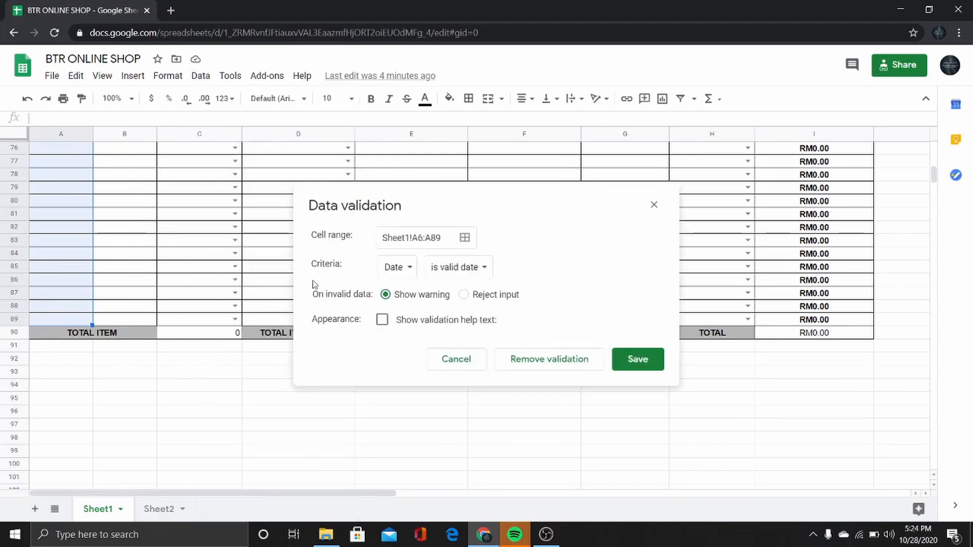
{"action": "left_click", "coordinate": [401, 274]}
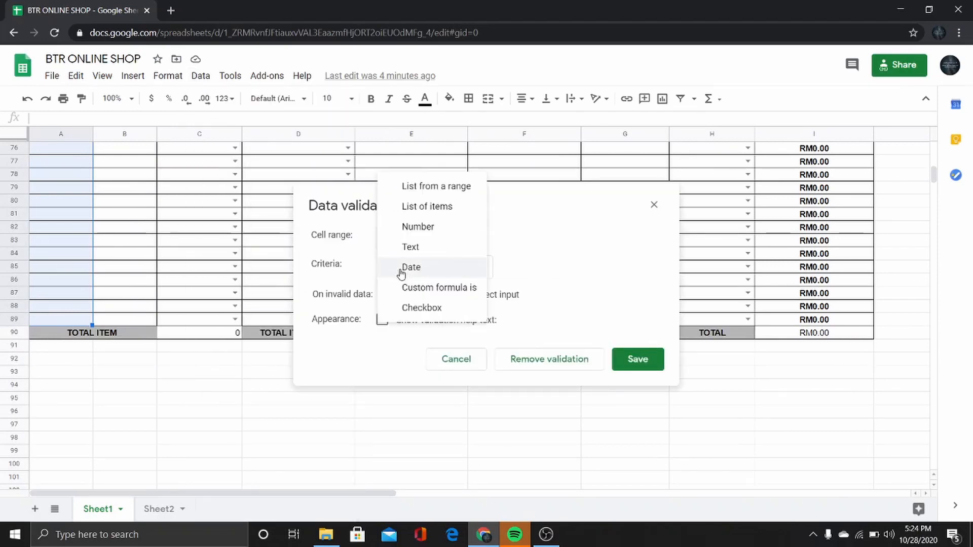
{"action": "left_click", "coordinate": [411, 269]}
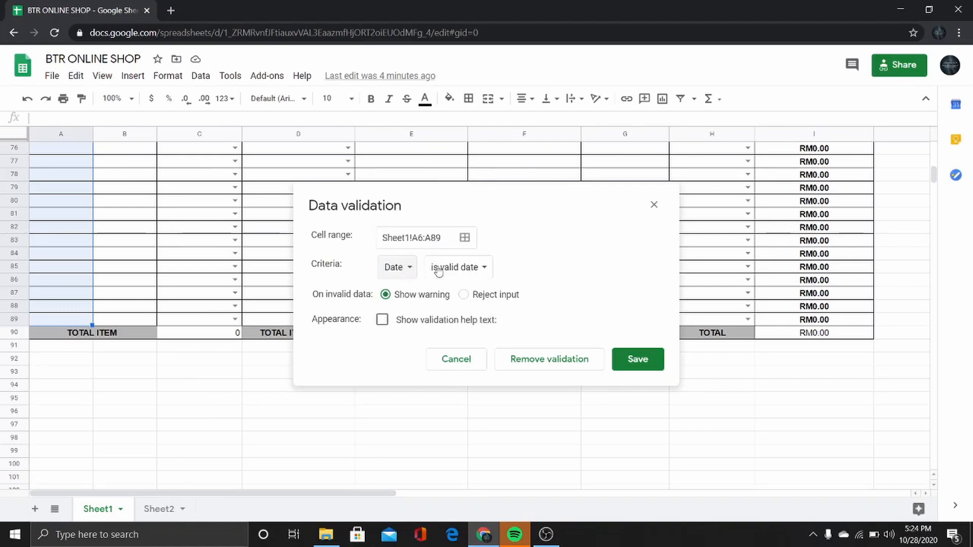
{"action": "left_click", "coordinate": [477, 268]}
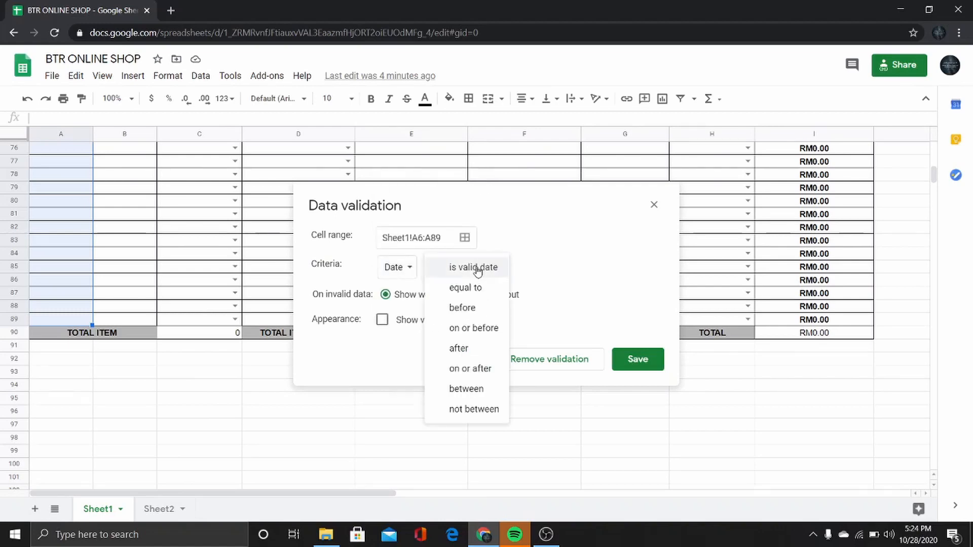
{"action": "left_click", "coordinate": [477, 269]}
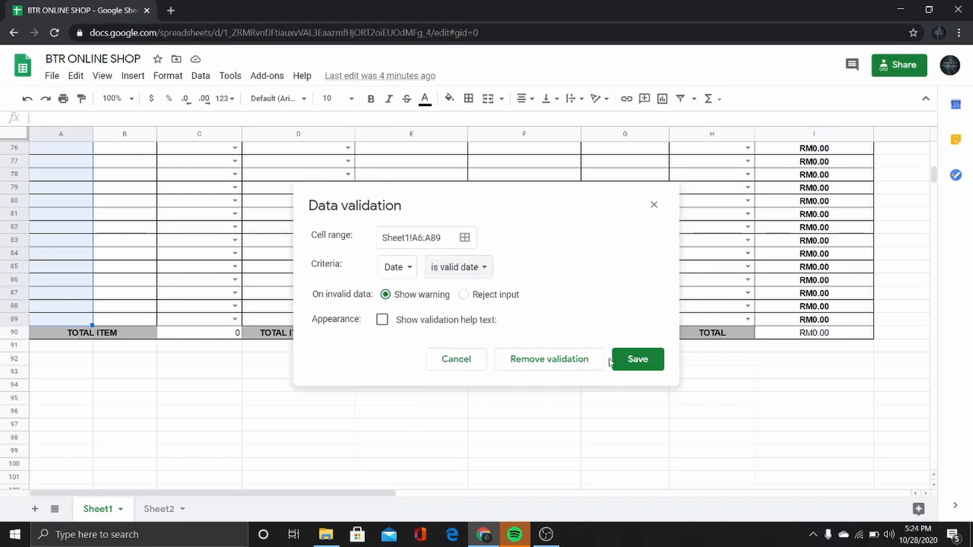
{"action": "left_click", "coordinate": [637, 360]}
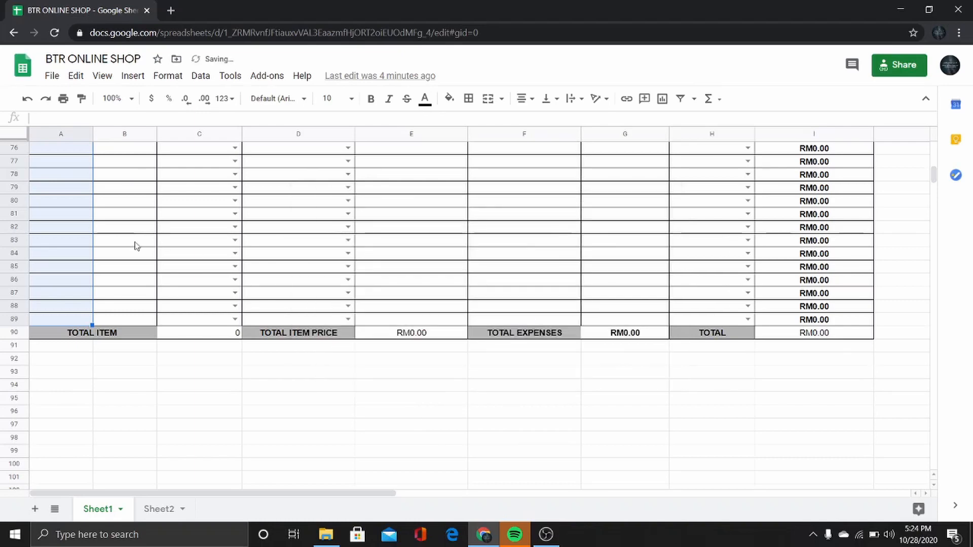
Enter the date 2020-10-10 in cell A6 using the calendar date picker.
{"action": "scroll", "coordinate": [135, 243], "scroll_direction": "up", "scroll_amount": 20}
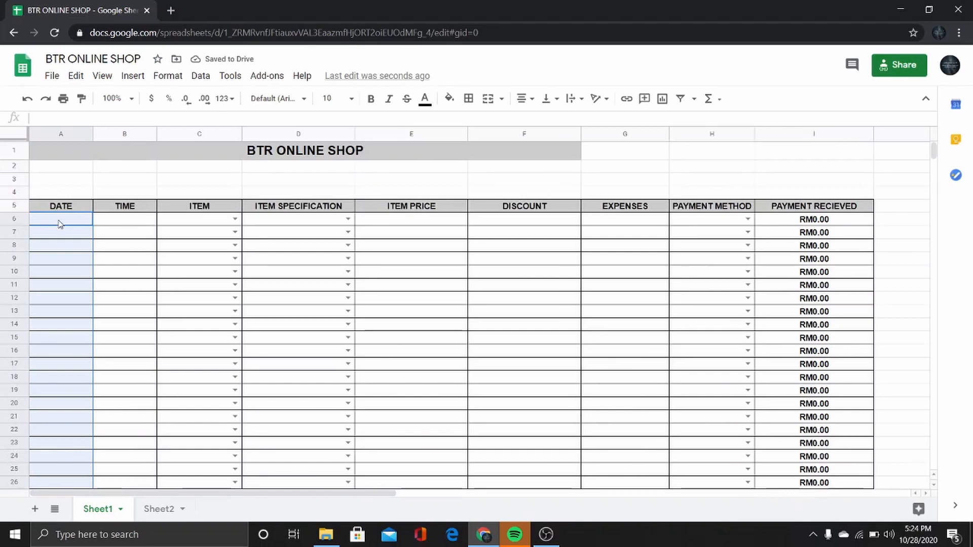
{"action": "left_click", "coordinate": [60, 224]}
{"action": "double_click", "coordinate": [59, 224]}
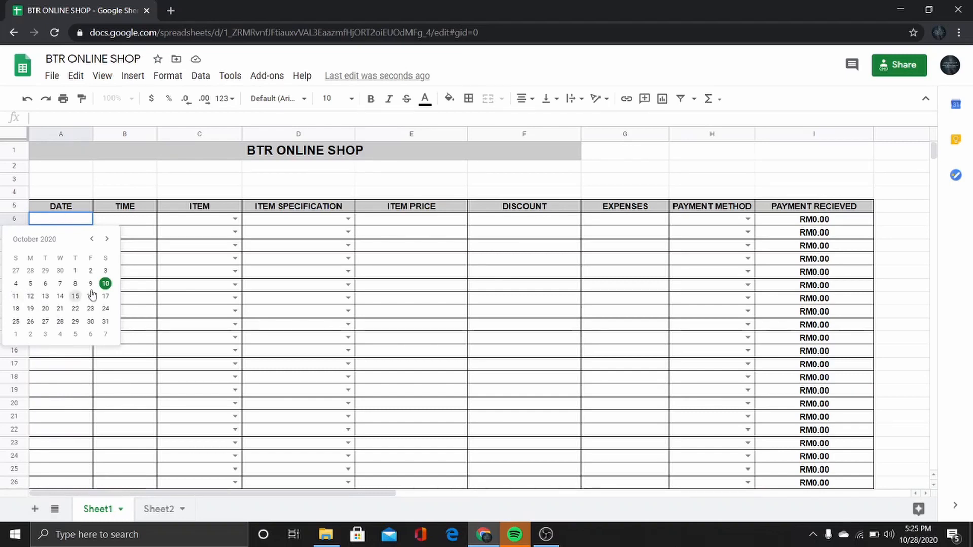
{"action": "left_click", "coordinate": [105, 285]}
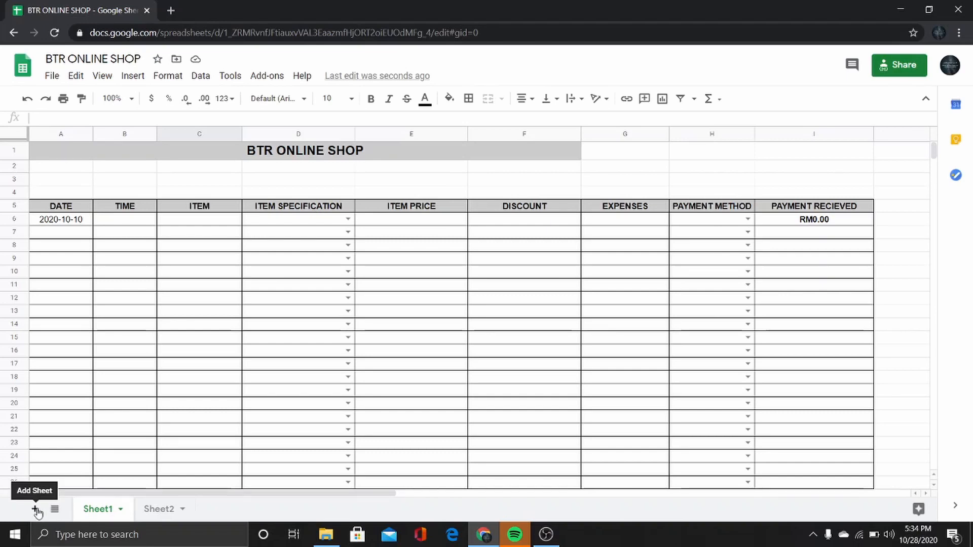
On Sheet2, enter the list heading item in cell A2 and the first entry hat in cell A3.
{"action": "left_click", "coordinate": [168, 513]}
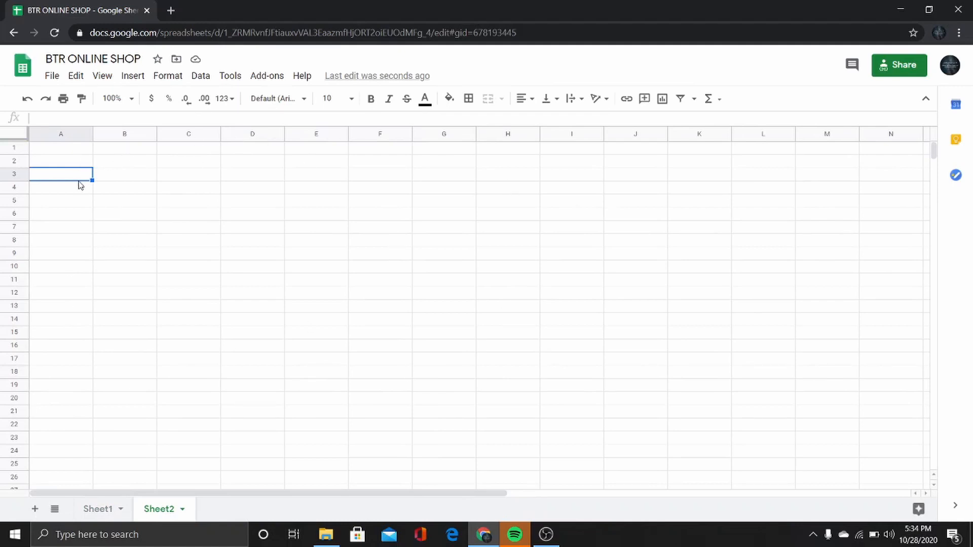
{"action": "left_click", "coordinate": [61, 163]}
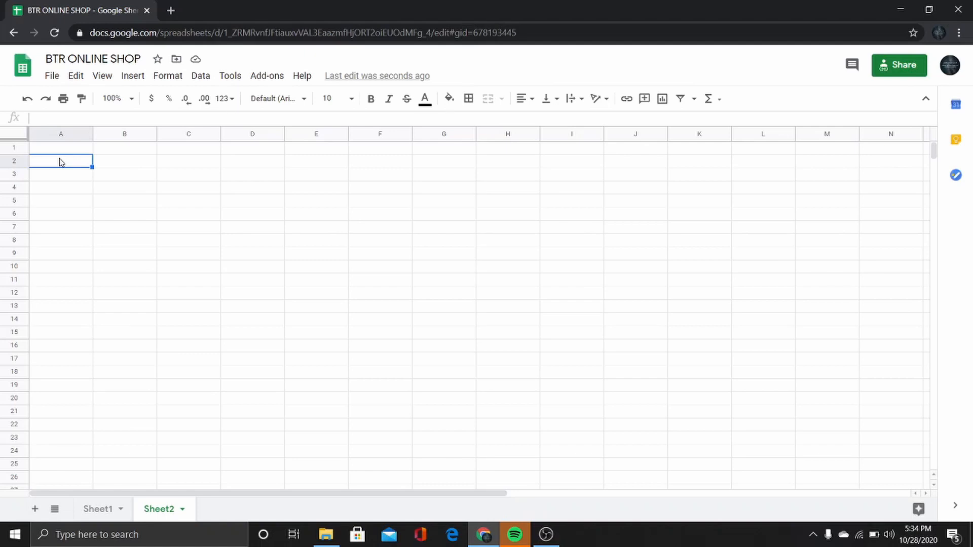
{"action": "type", "text": "item"}
{"action": "key", "text": "Return"}
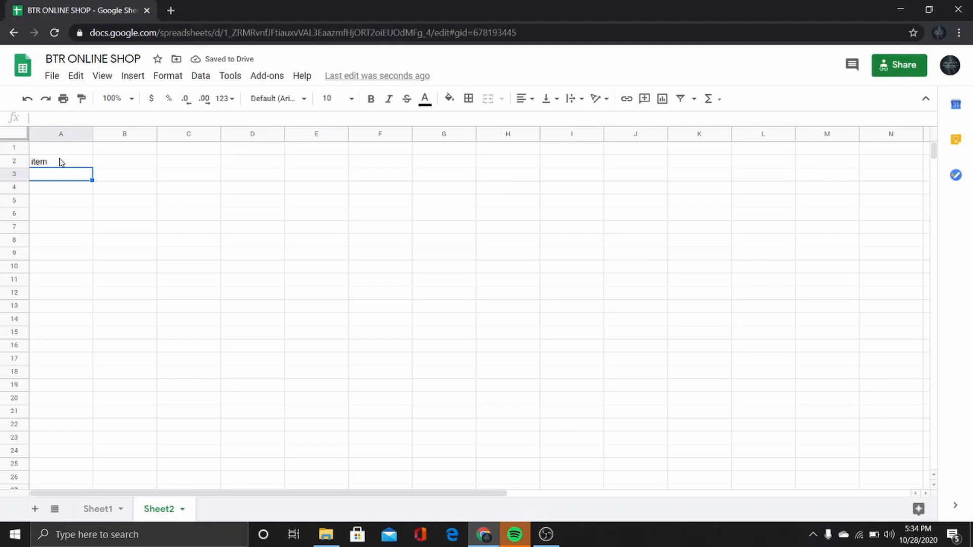
{"action": "type", "text": "hat"}
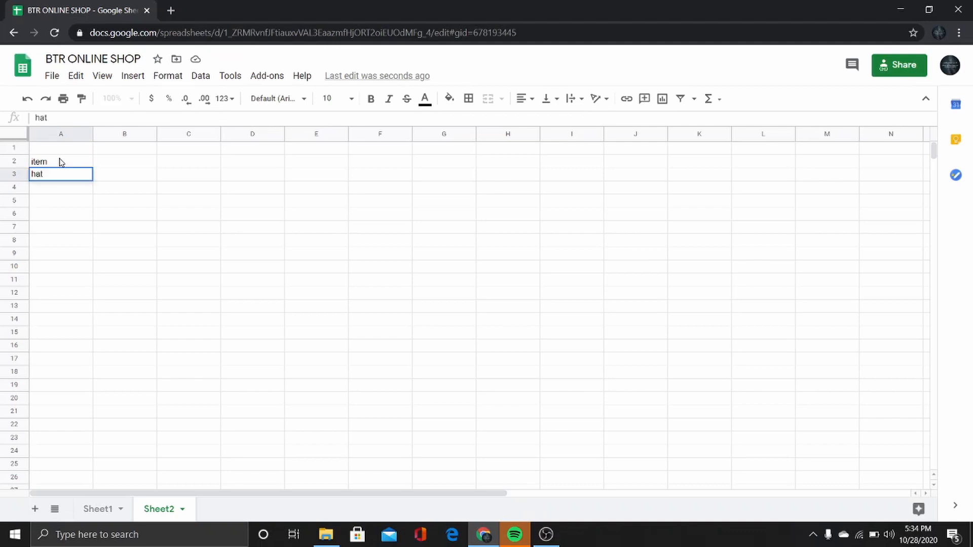
{"action": "key", "text": "Return"}
Continue the item list in column A with shirt in A4, pants in A5 and shoe in A6.
{"action": "type", "text": "shir"}
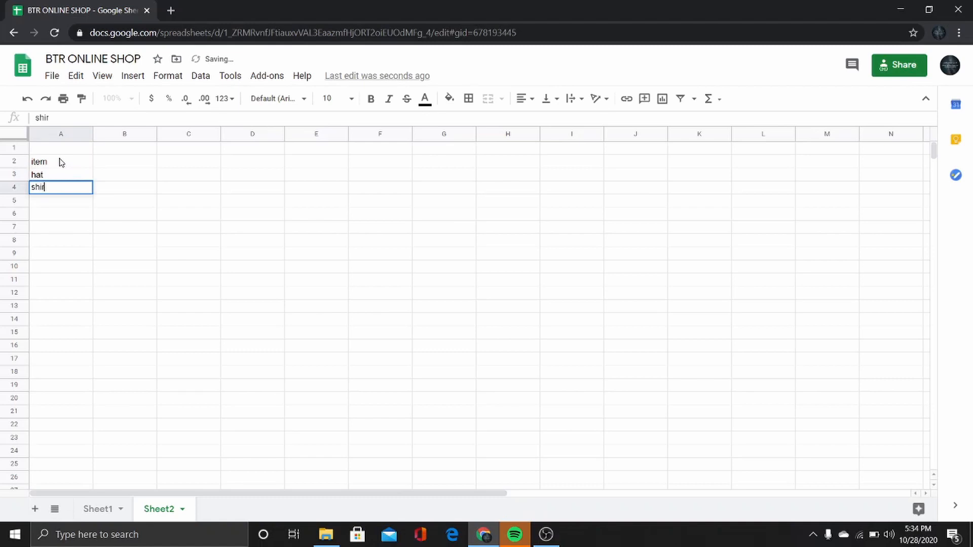
{"action": "type", "text": "y"}
{"action": "type", "text": "t"}
{"action": "key", "text": "Return"}
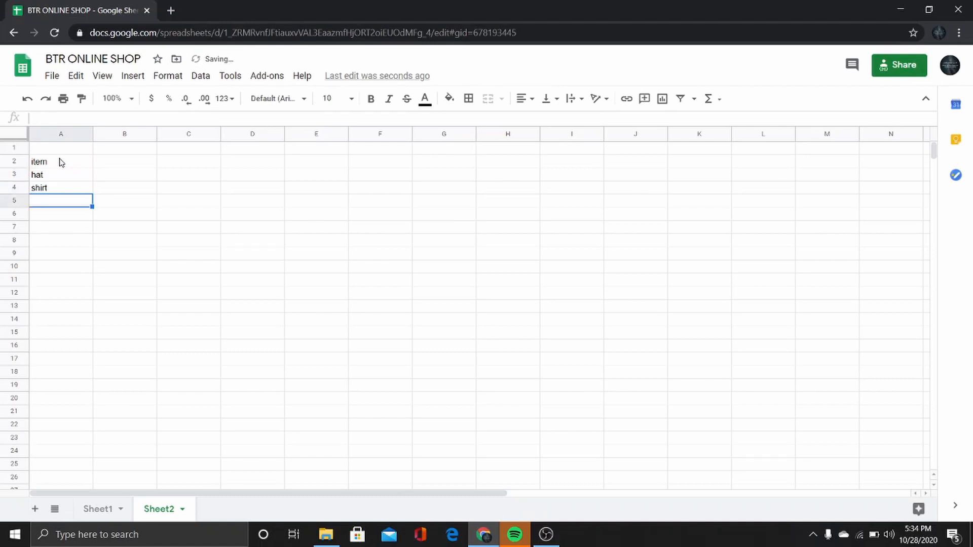
{"action": "type", "text": "pants"}
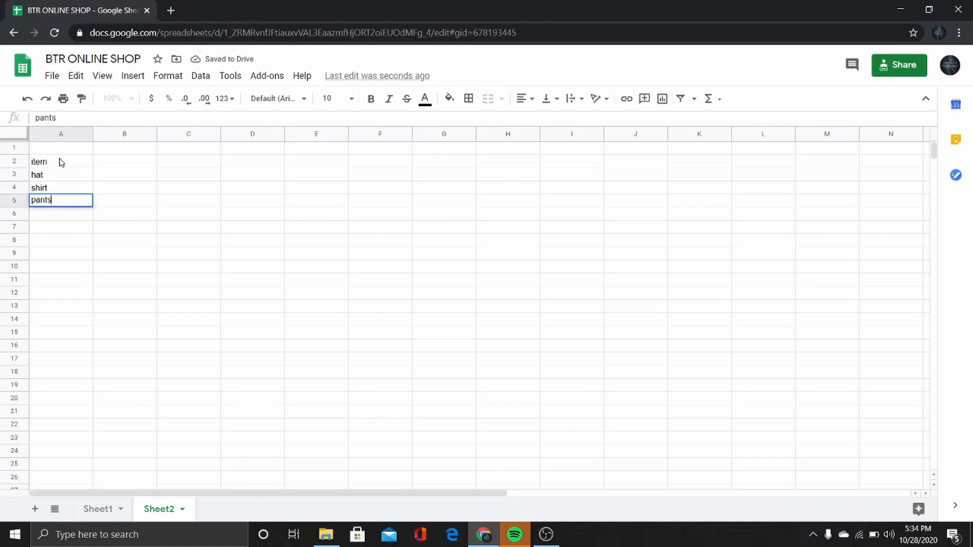
{"action": "key", "text": "Return"}
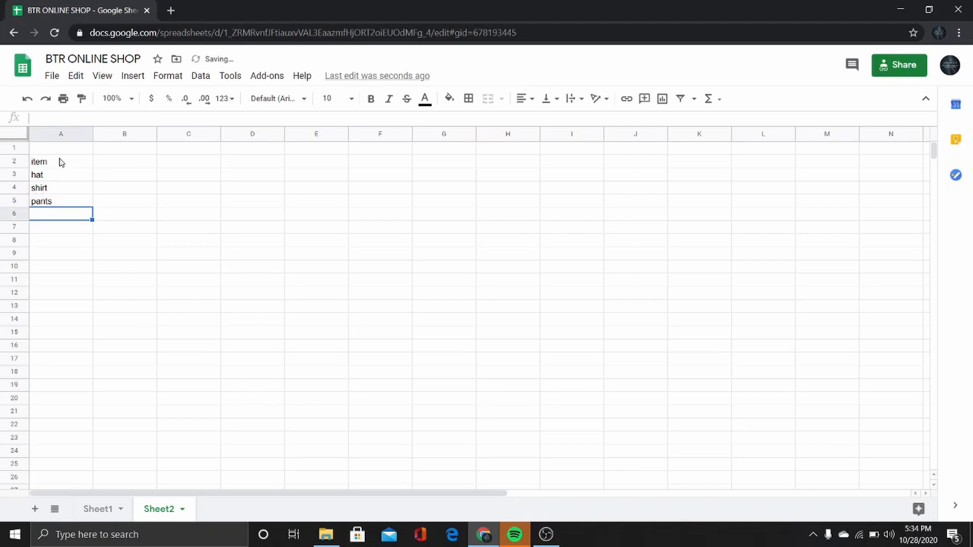
{"action": "type", "text": "shoe"}
{"action": "key", "text": "Return"}
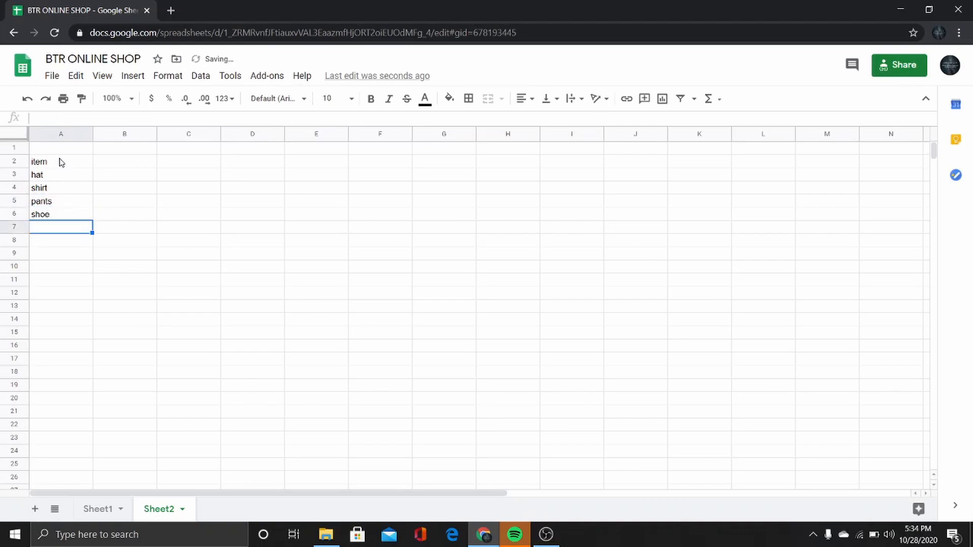
{"action": "left_click", "coordinate": [49, 178]}
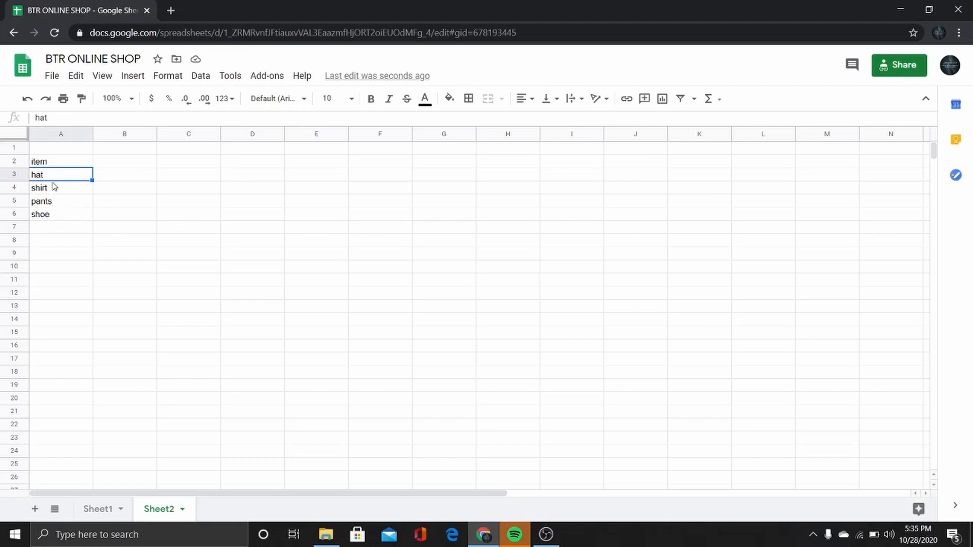
{"action": "left_click", "coordinate": [100, 514]}
{"action": "left_click", "coordinate": [170, 510]}
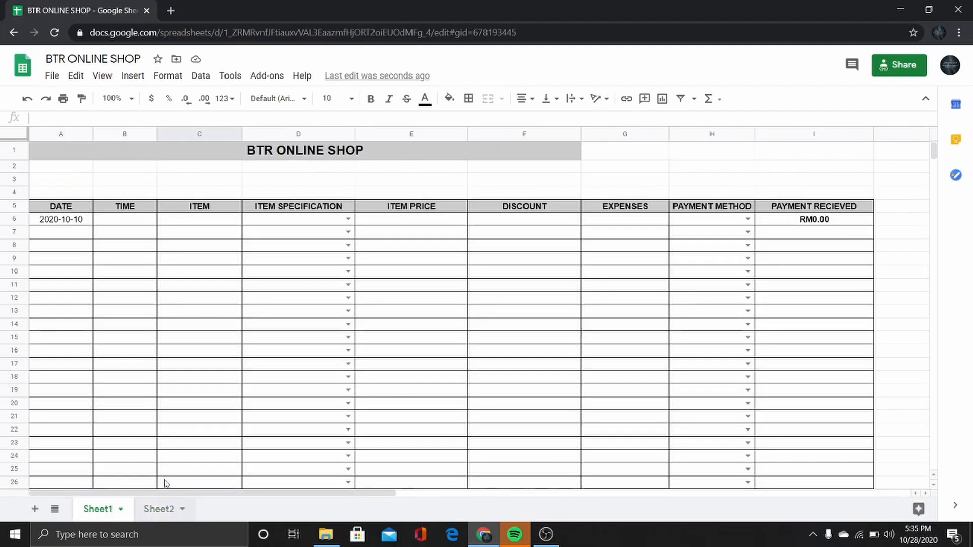
On Sheet1, start a data validation for the ITEM cells C6:C89 with the criteria List from a range.
{"action": "left_click", "coordinate": [99, 514]}
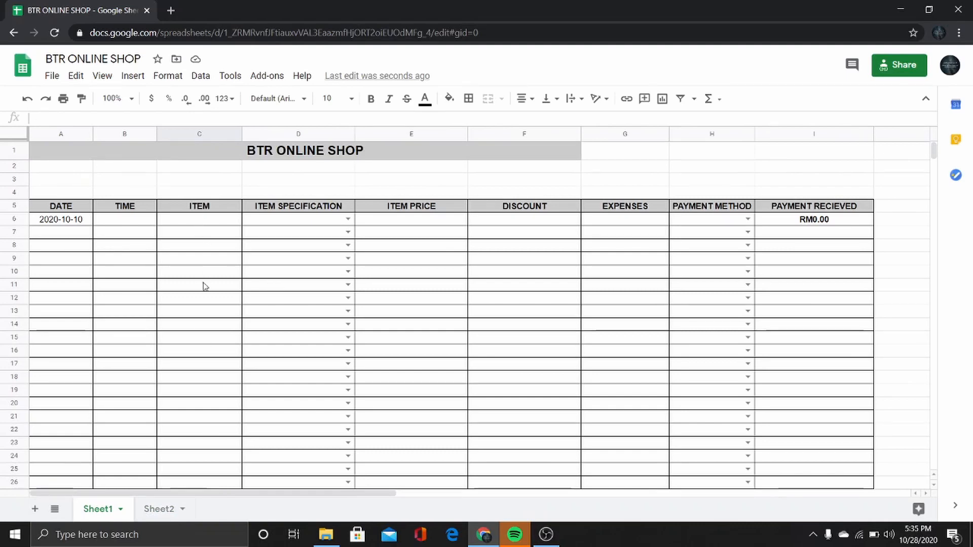
{"action": "left_click", "coordinate": [204, 225]}
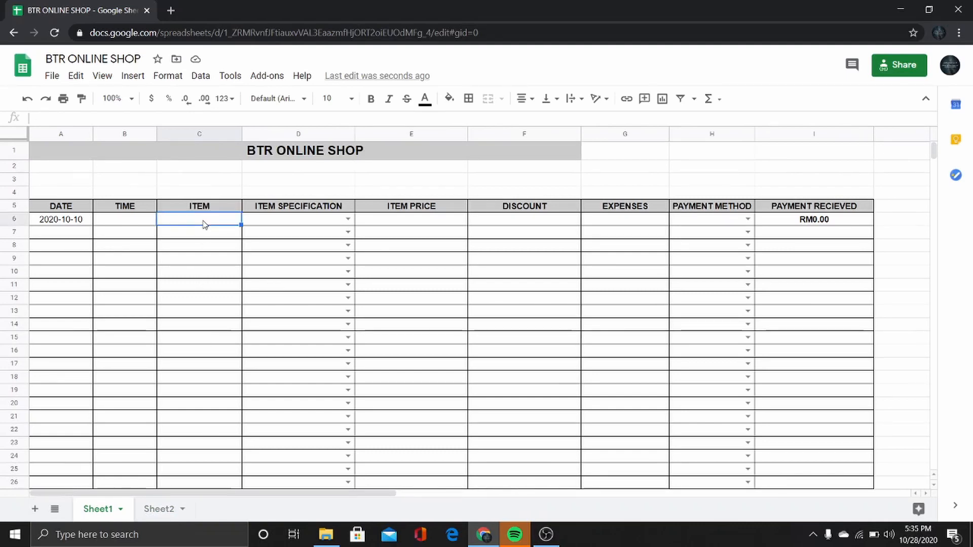
{"action": "left_click_drag", "start_coordinate": [205, 224], "coordinate": [197, 397]}
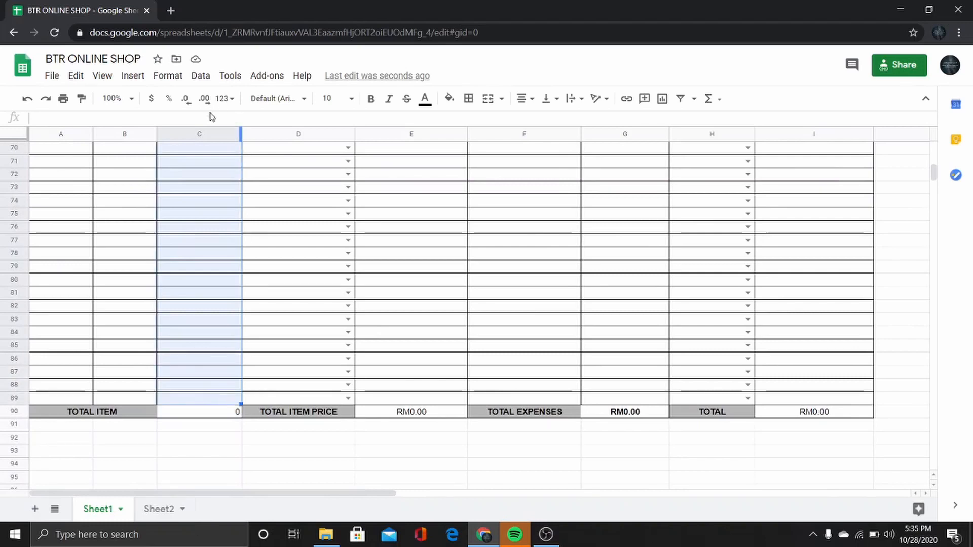
{"action": "left_click", "coordinate": [201, 76]}
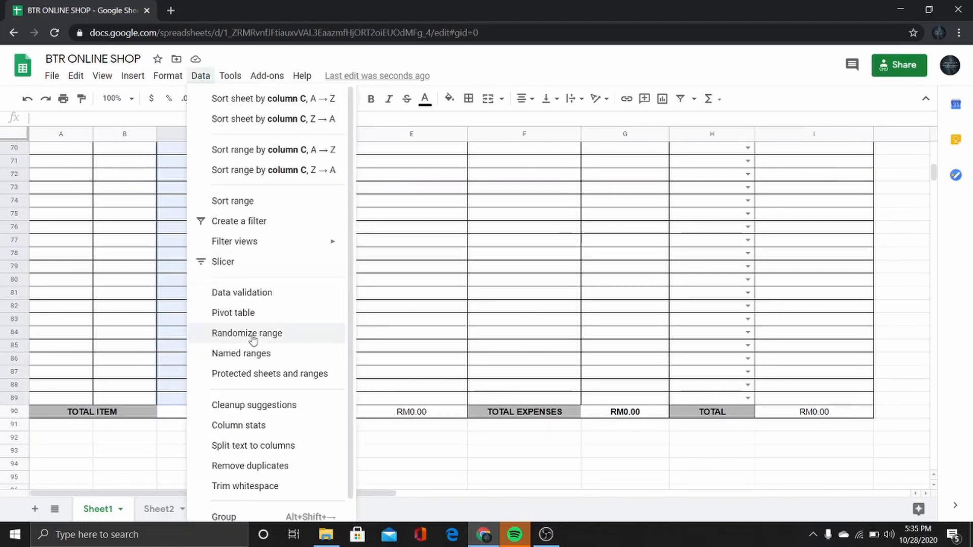
{"action": "left_click", "coordinate": [254, 298]}
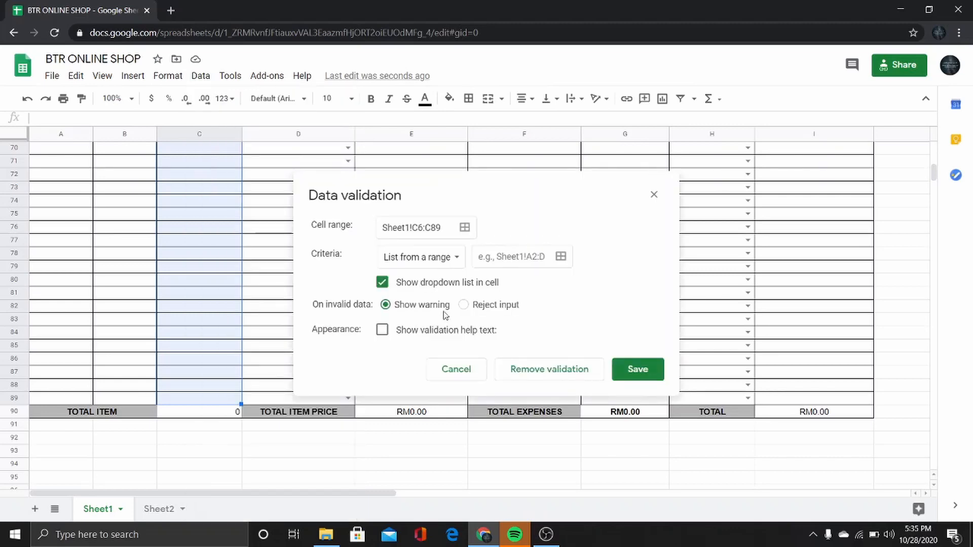
{"action": "left_click", "coordinate": [453, 261]}
{"action": "left_click", "coordinate": [446, 260]}
Use Sheet2!A3:A6 as the validation's source range and save it with the in-cell dropdown and a warning on invalid data.
{"action": "left_click", "coordinate": [163, 511]}
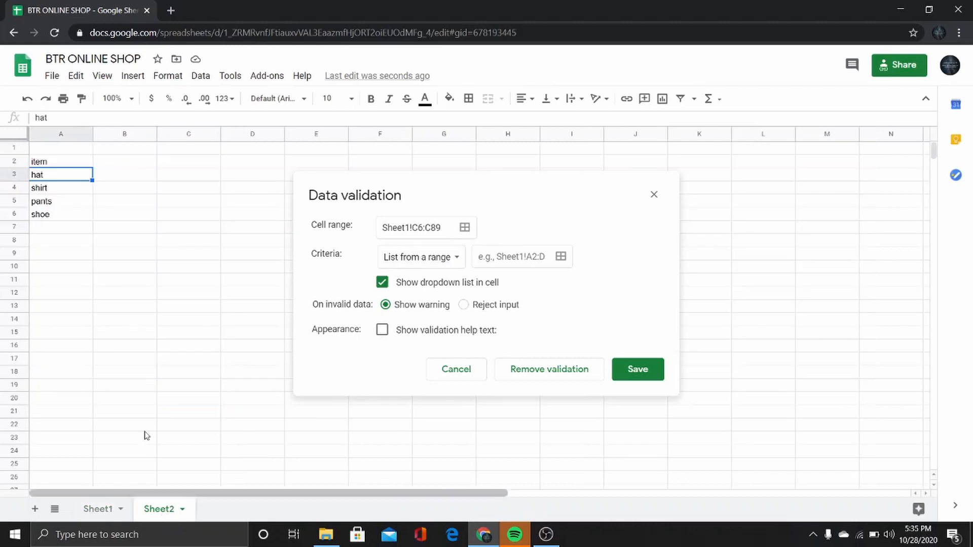
{"action": "left_click", "coordinate": [512, 260]}
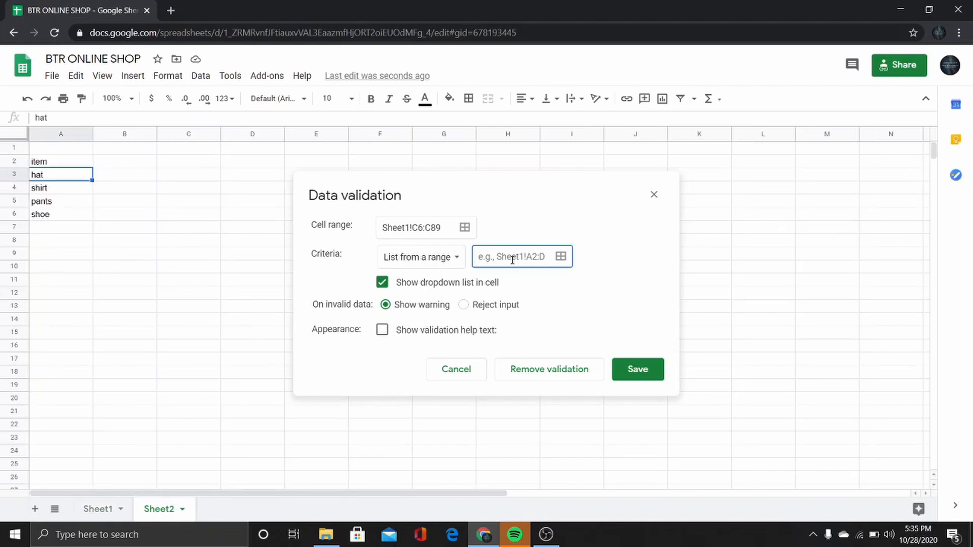
{"action": "left_click", "coordinate": [62, 180]}
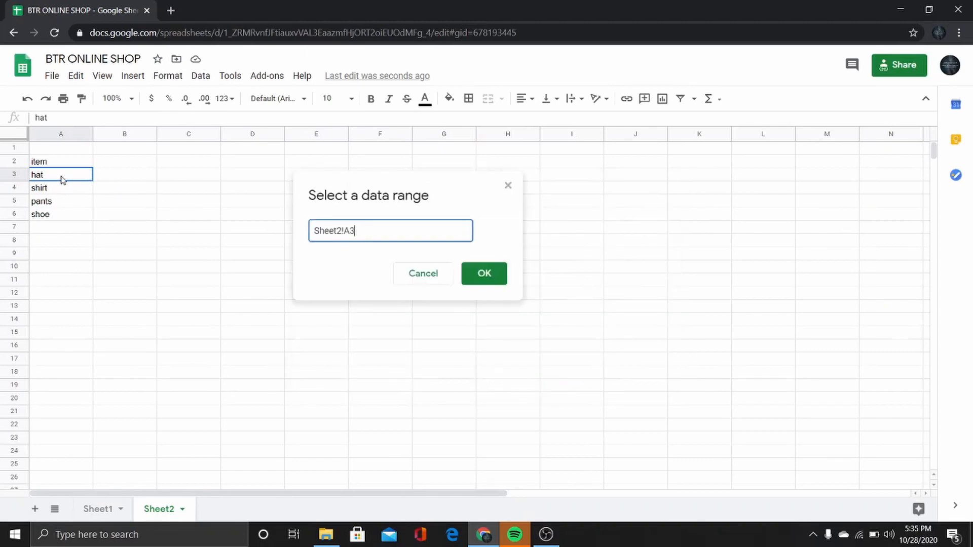
{"action": "left_click_drag", "start_coordinate": [63, 183], "coordinate": [67, 215]}
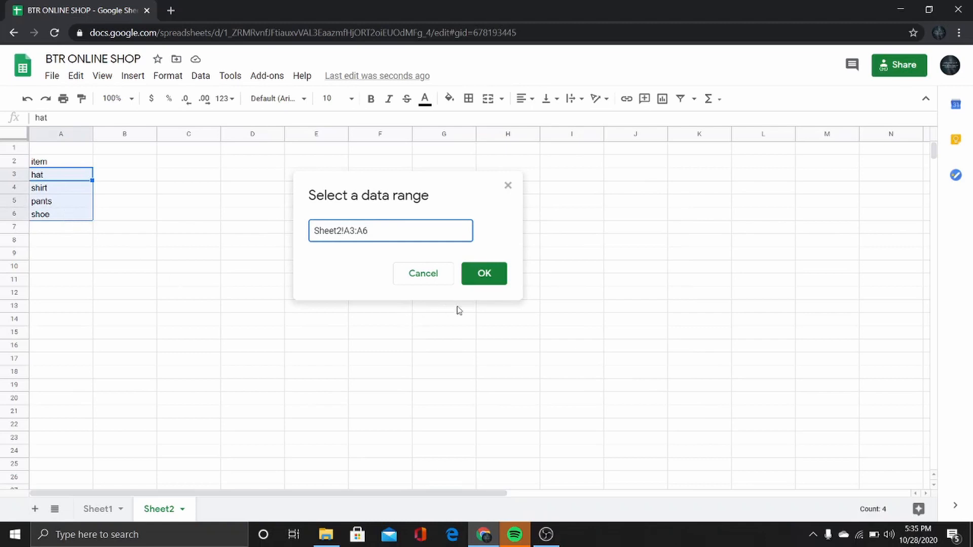
{"action": "left_click", "coordinate": [478, 277]}
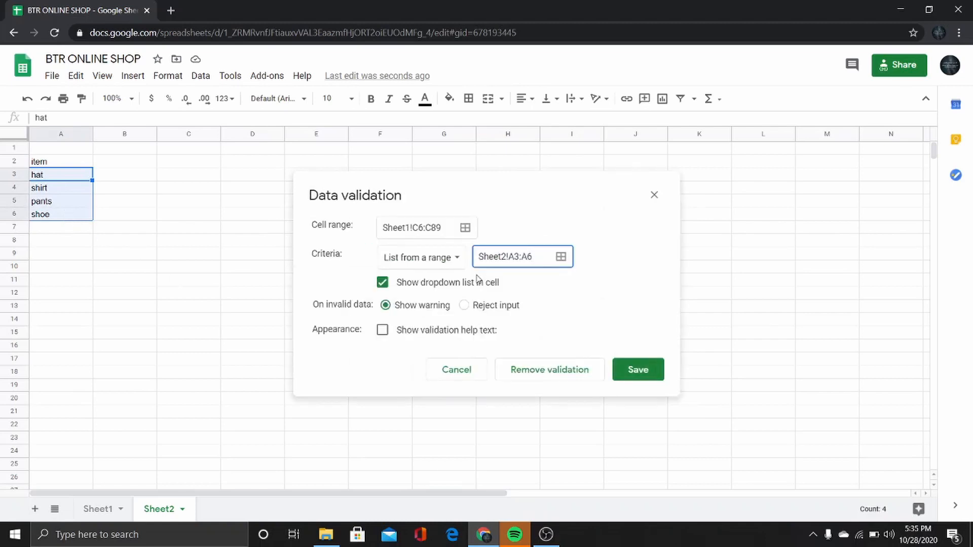
{"action": "left_click", "coordinate": [631, 372]}
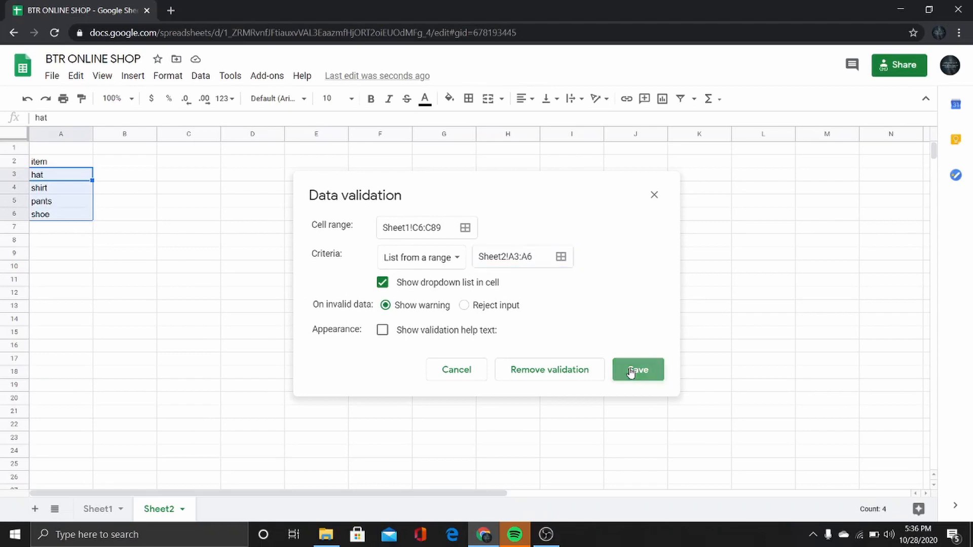
Back on Sheet1, choose hat from the ITEM dropdown in cell C6.
{"action": "left_click", "coordinate": [108, 509]}
{"action": "scroll", "coordinate": [184, 311], "scroll_direction": "up", "scroll_amount": 15}
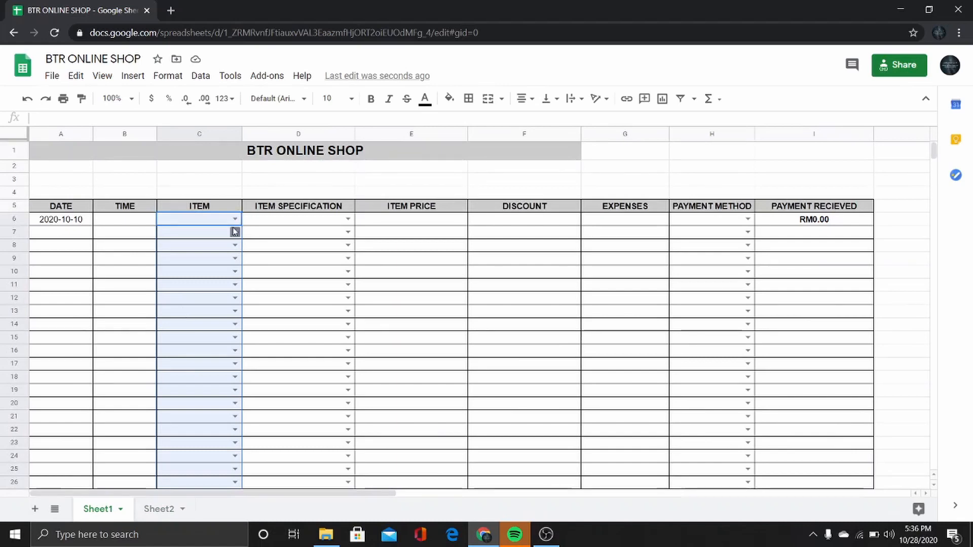
{"action": "left_click", "coordinate": [235, 219]}
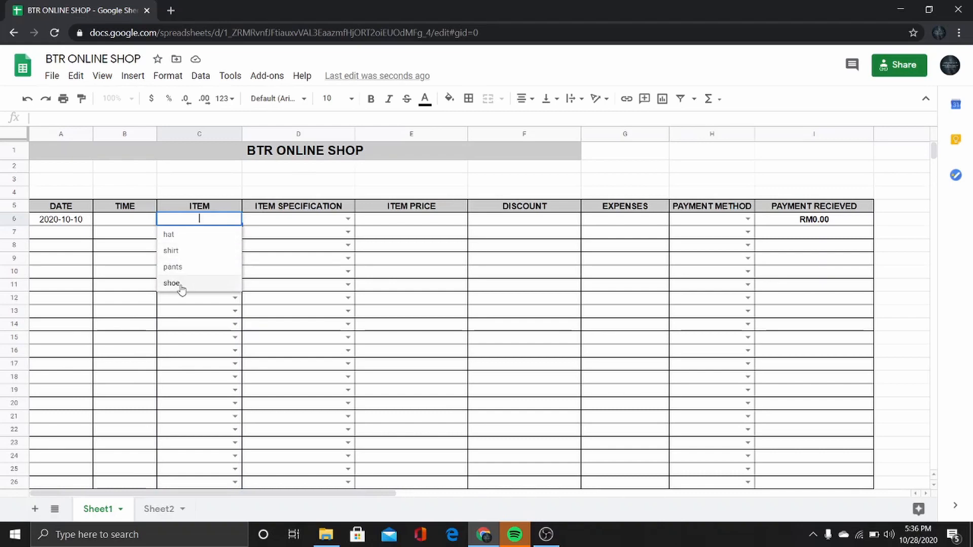
{"action": "left_click", "coordinate": [169, 235]}
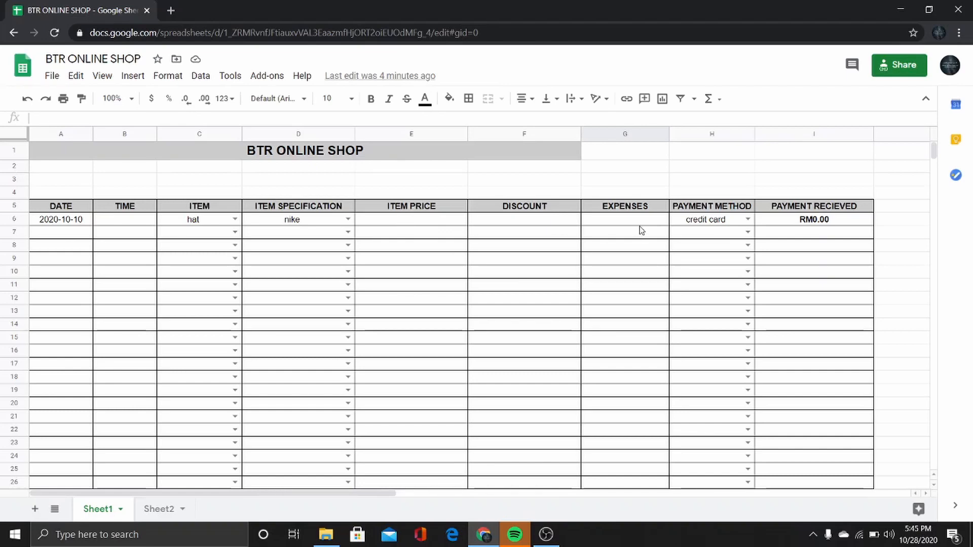
Format the ITEM PRICE cells E6:E89 with the custom currency RM in the RM1,000.00 style.
{"action": "left_click", "coordinate": [398, 226]}
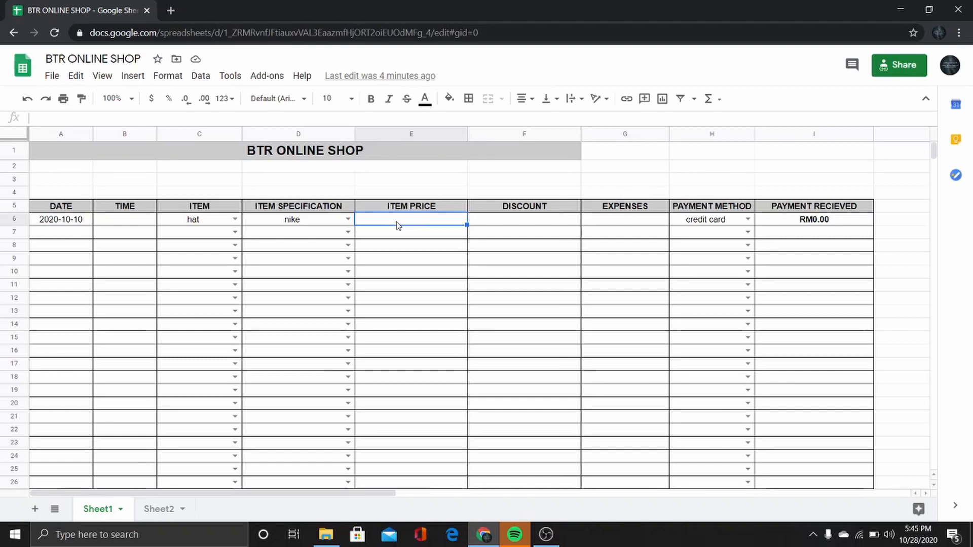
{"action": "left_click_drag", "start_coordinate": [398, 226], "coordinate": [399, 281]}
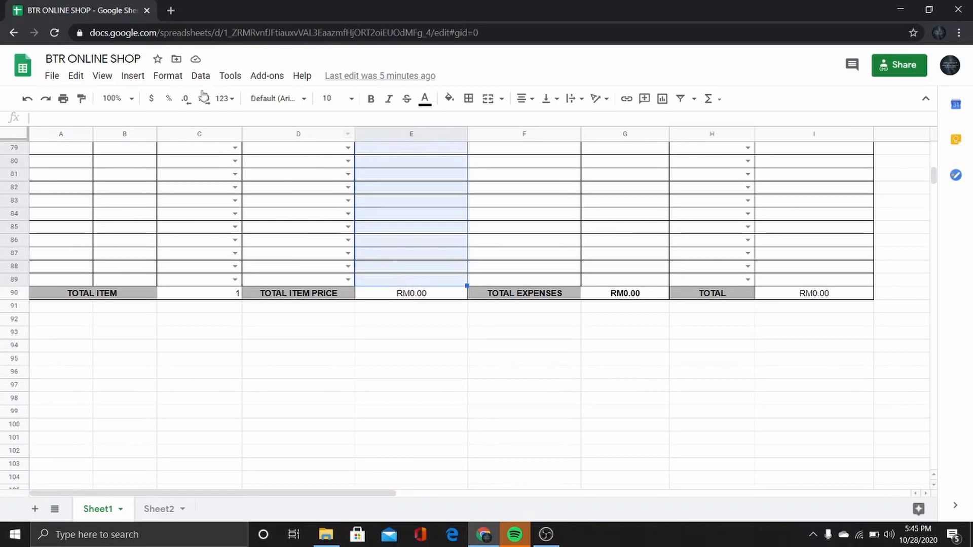
{"action": "left_click", "coordinate": [168, 75]}
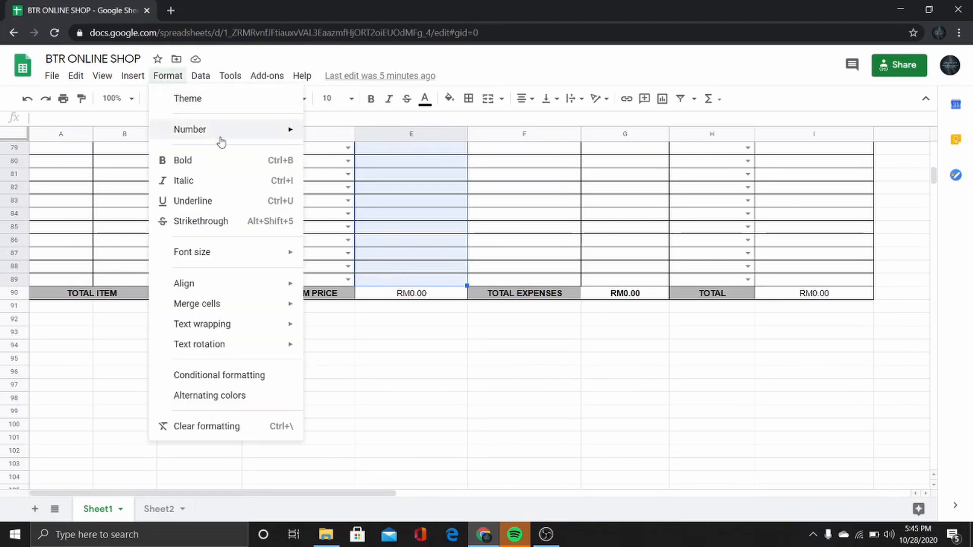
{"action": "mouse_move", "coordinate": [219, 138]}
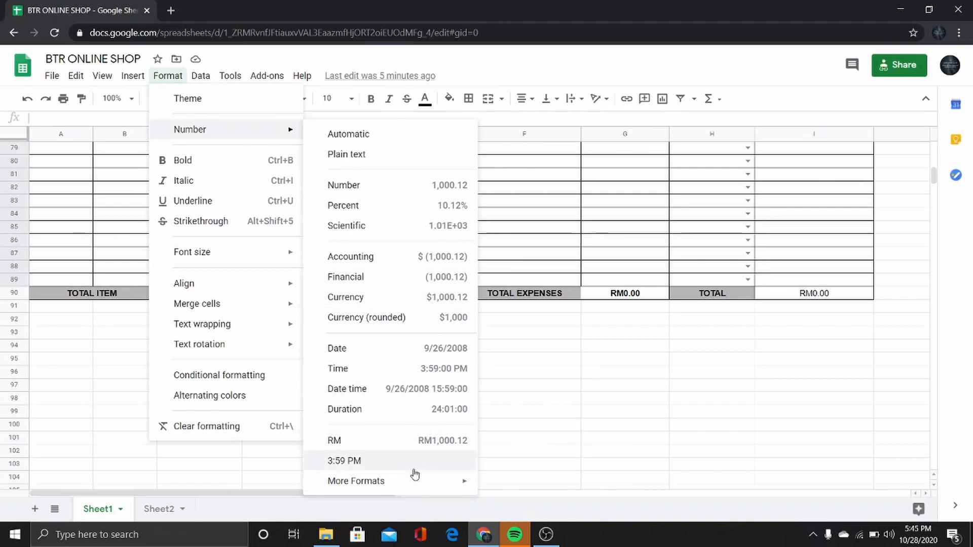
{"action": "mouse_move", "coordinate": [431, 488]}
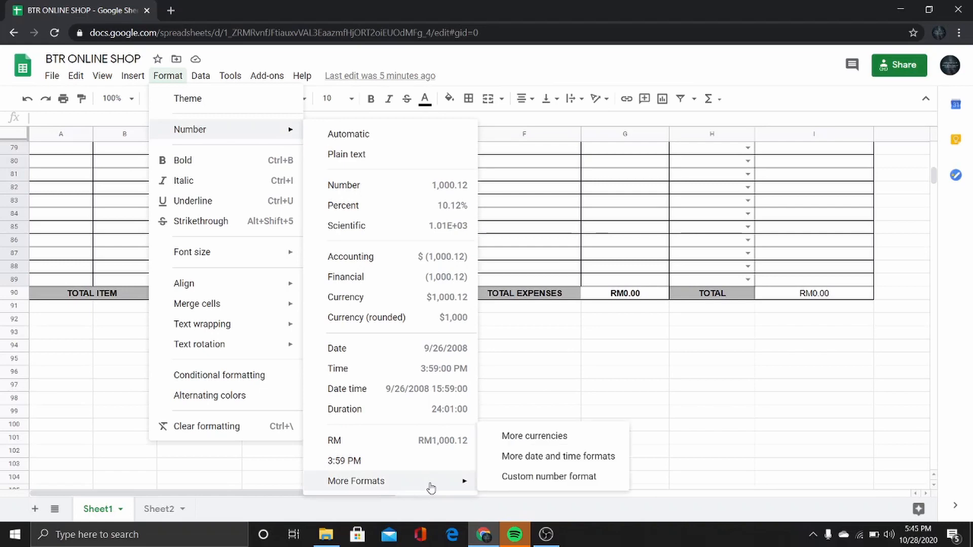
{"action": "left_click", "coordinate": [543, 442]}
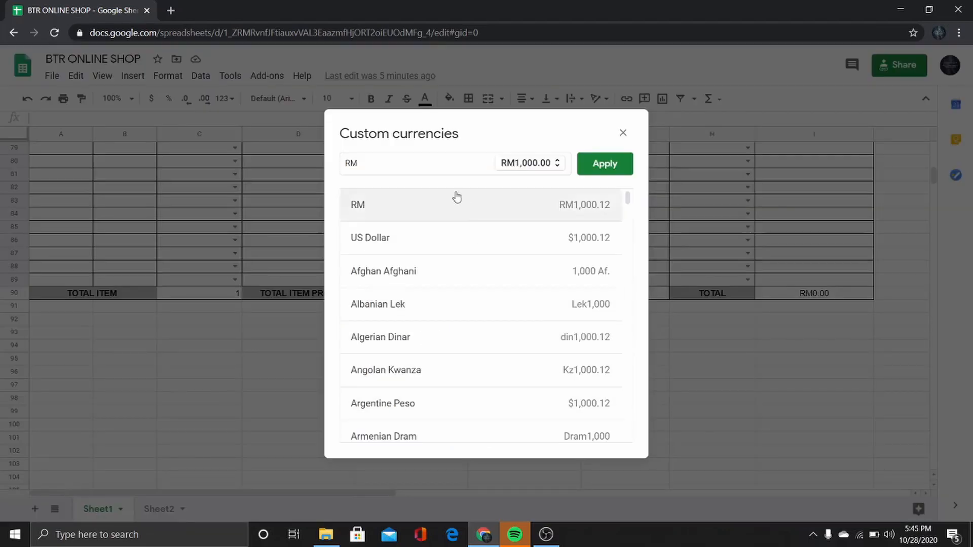
{"action": "key", "text": "BackSpace"}
{"action": "key", "text": "BackSpace"}
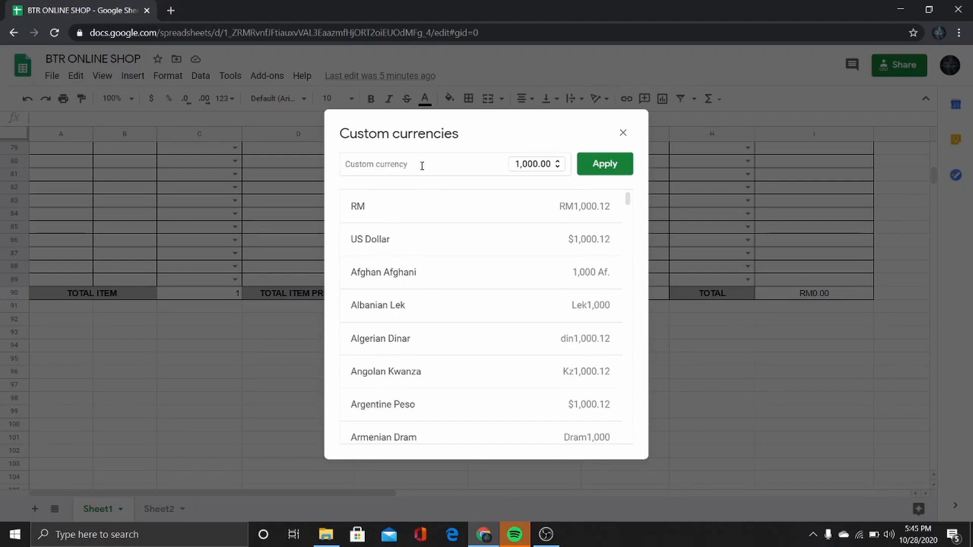
{"action": "type", "text": "rm"}
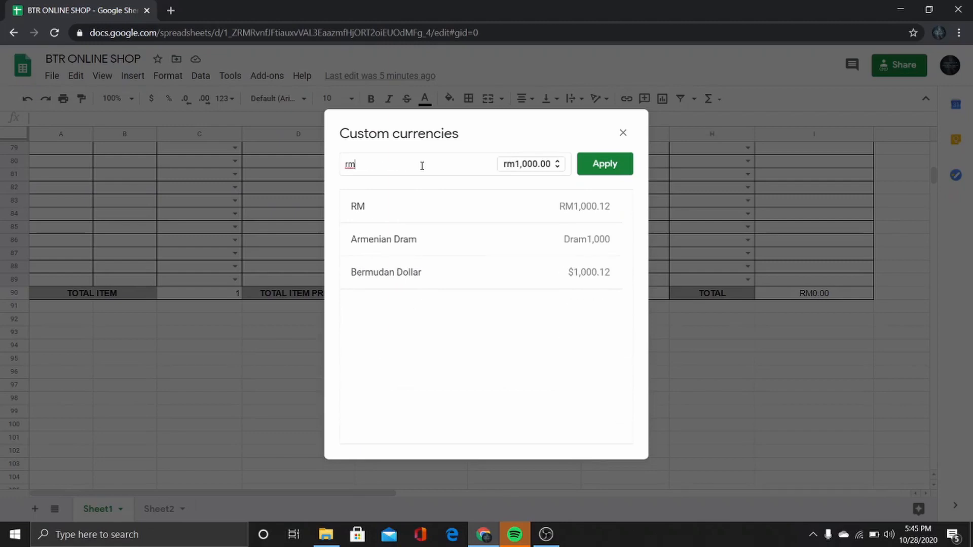
{"action": "left_click", "coordinate": [423, 209]}
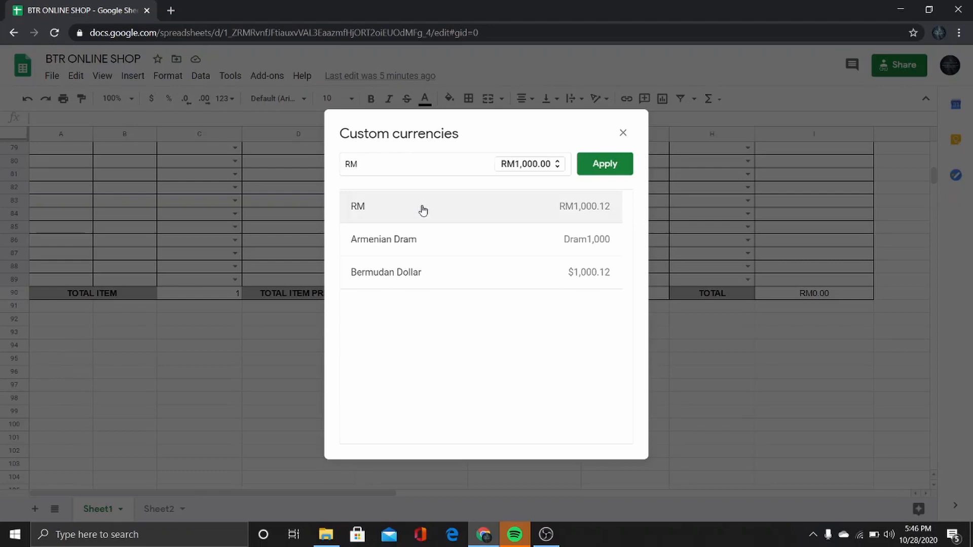
{"action": "left_click", "coordinate": [604, 164]}
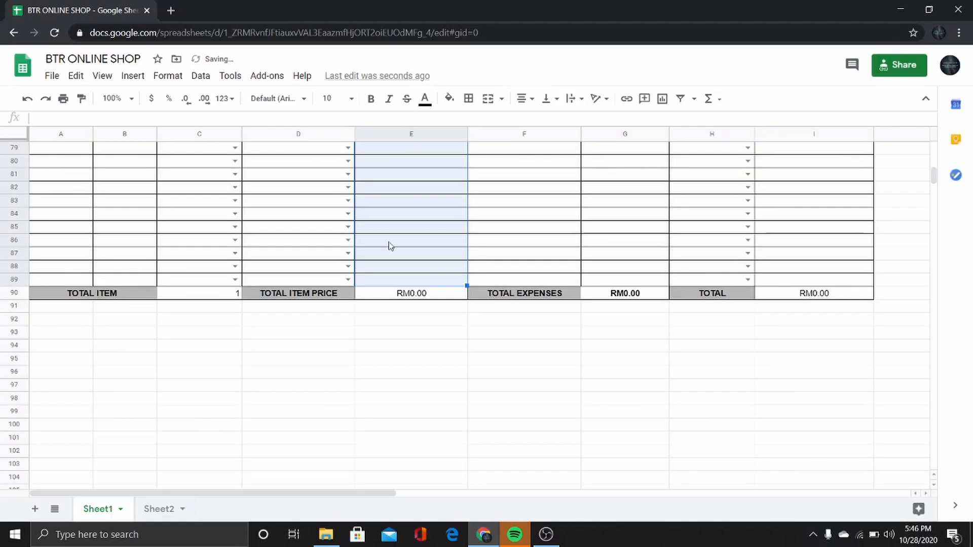
Enter an item price of 30 in cell E6.
{"action": "scroll", "coordinate": [388, 243], "scroll_direction": "up", "scroll_amount": 20}
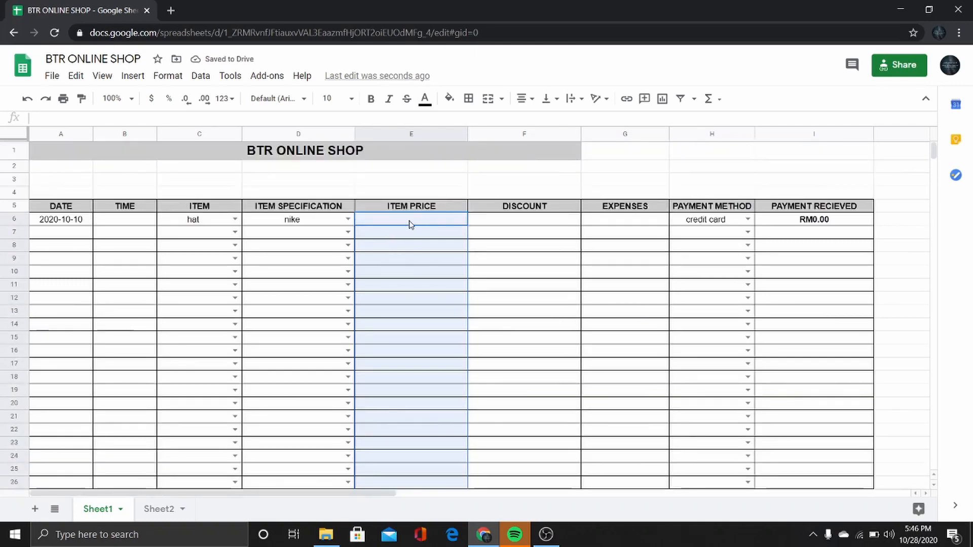
{"action": "left_click", "coordinate": [410, 222]}
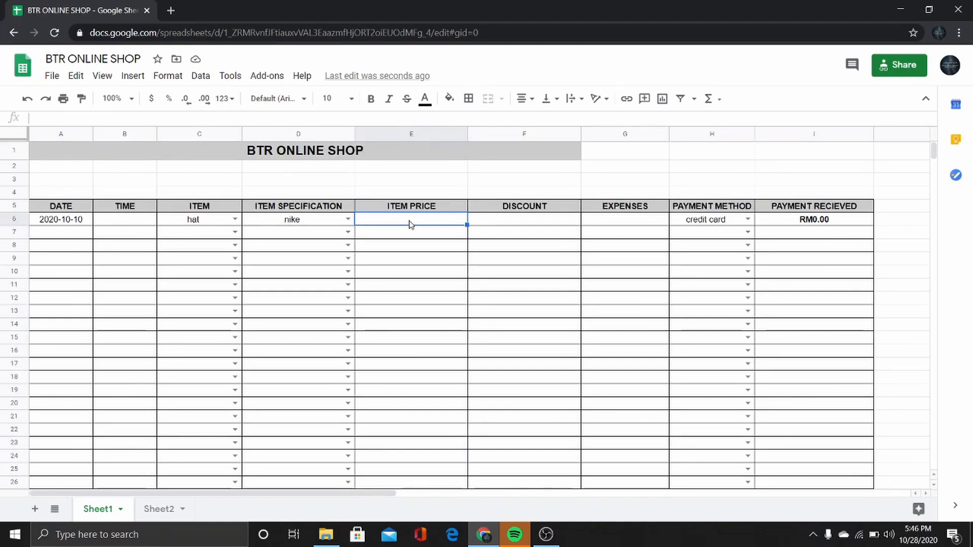
{"action": "type", "text": "30"}
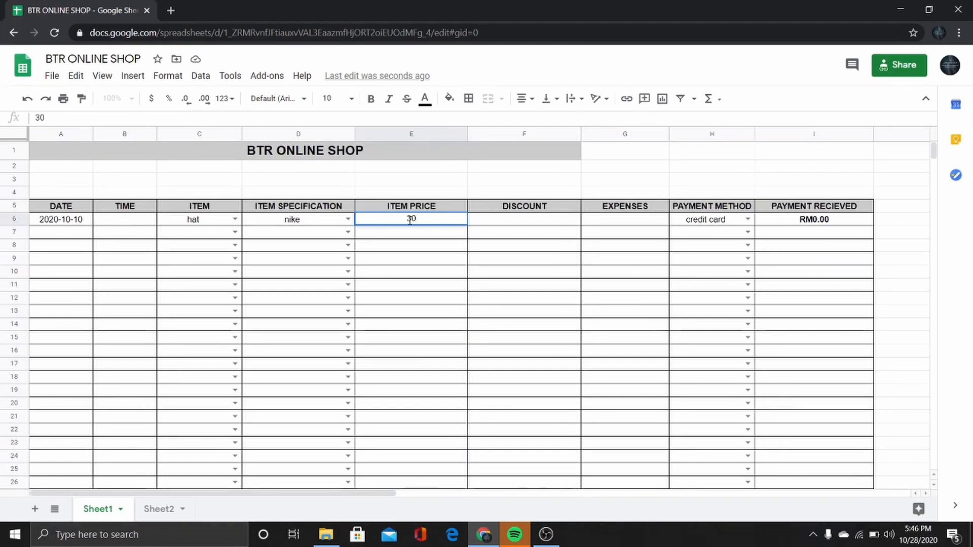
{"action": "key", "text": "Return"}
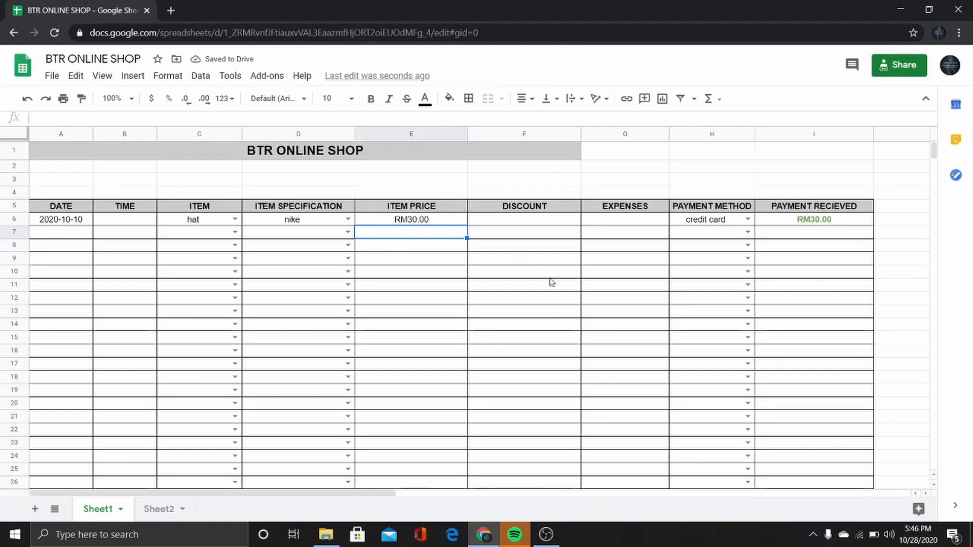
Apply the custom currency RM in the RM1,000.00 style to the EXPENSES cells G6:G89.
{"action": "left_click", "coordinate": [613, 222]}
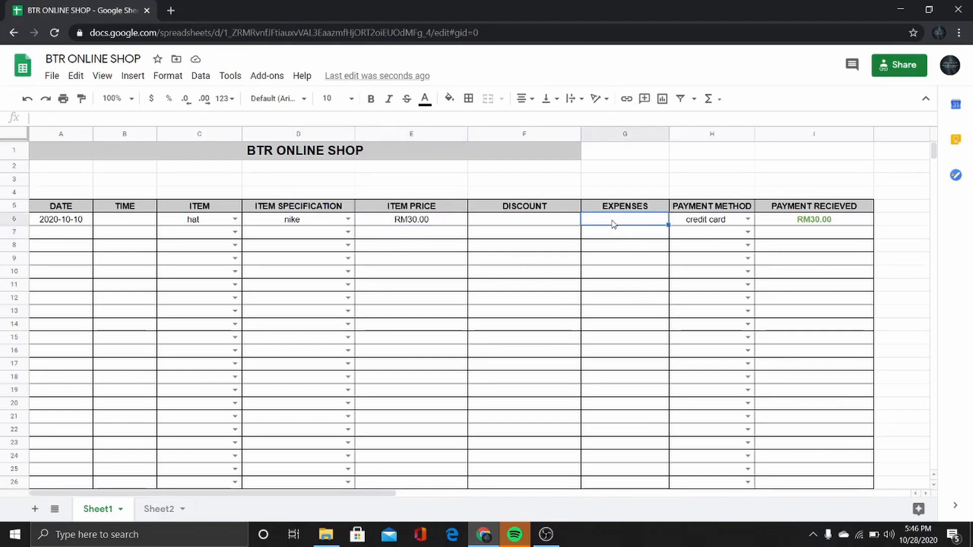
{"action": "left_click_drag", "start_coordinate": [613, 223], "coordinate": [612, 283]}
{"action": "left_click", "coordinate": [178, 77]}
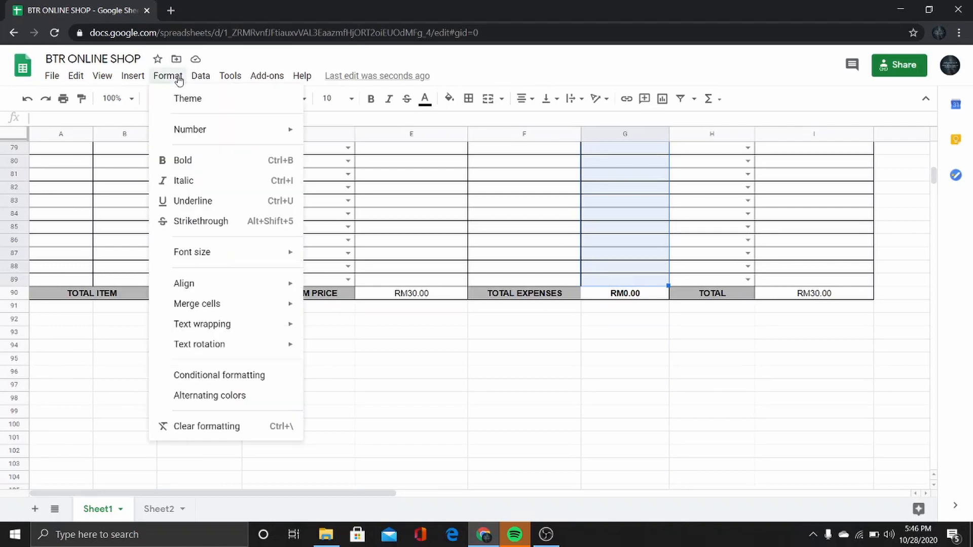
{"action": "mouse_move", "coordinate": [251, 133]}
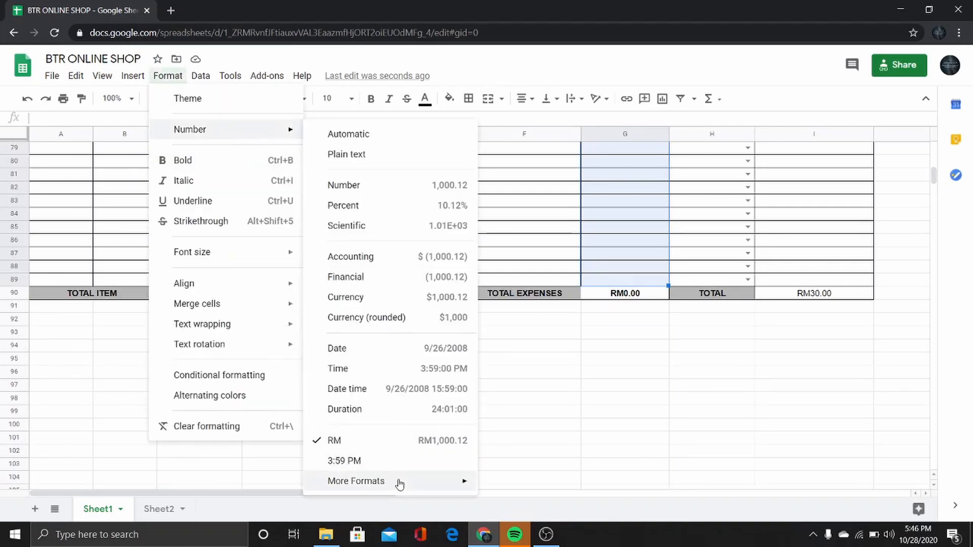
{"action": "mouse_move", "coordinate": [399, 484]}
{"action": "left_click", "coordinate": [531, 435]}
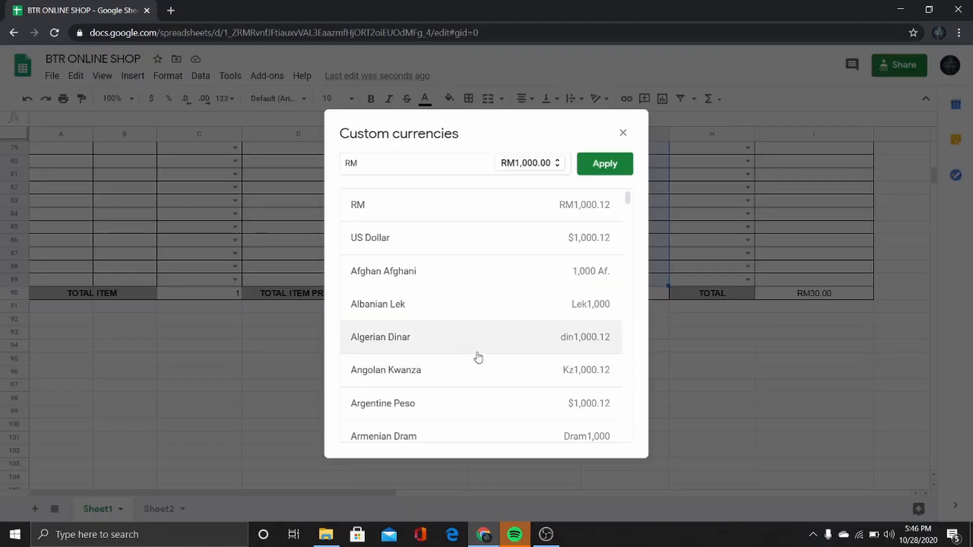
{"action": "left_click", "coordinate": [604, 163]}
Enter an expense of 10 in cell G6.
{"action": "scroll", "coordinate": [595, 169], "scroll_direction": "up", "scroll_amount": 15}
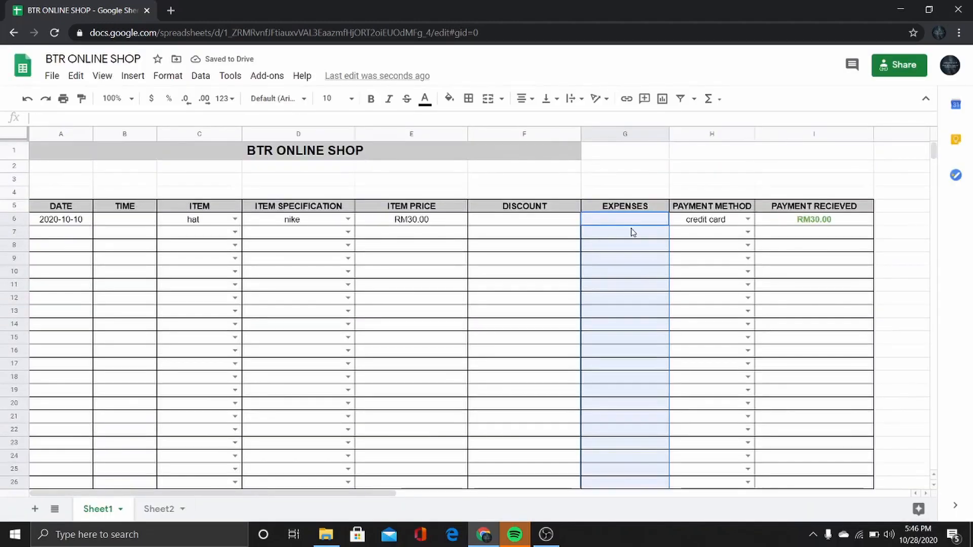
{"action": "left_click", "coordinate": [637, 223]}
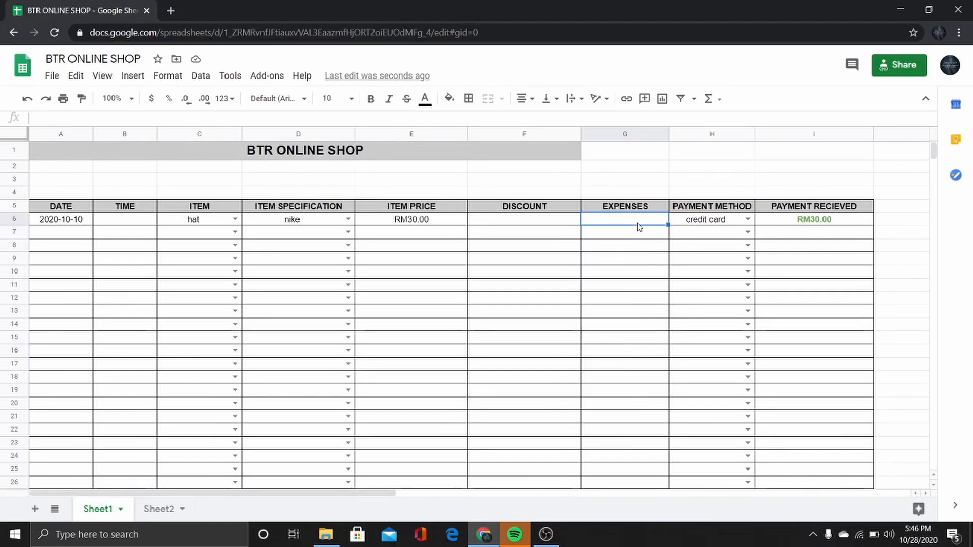
{"action": "type", "text": "10"}
{"action": "key", "text": "Return"}
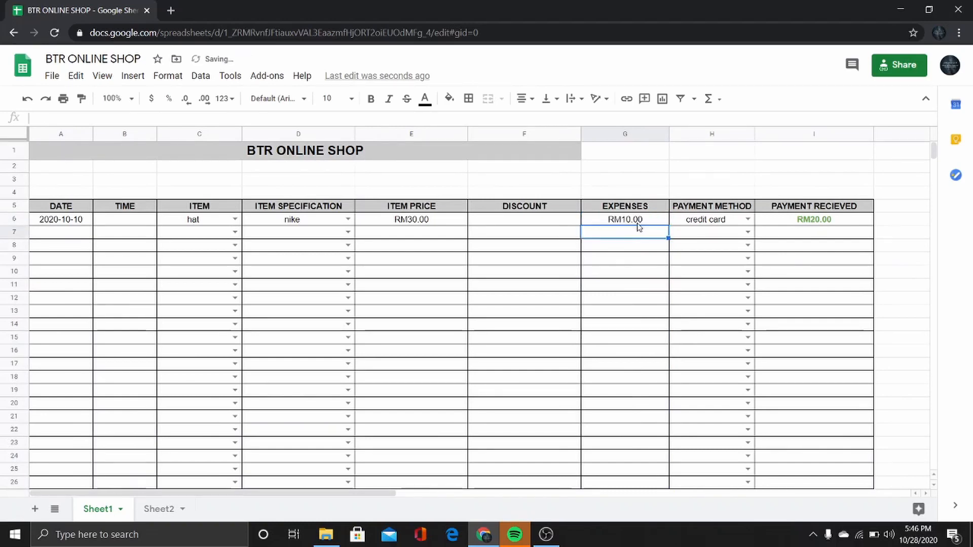
Format the DISCOUNT cells F6:F89 as Percent.
{"action": "left_click", "coordinate": [519, 219]}
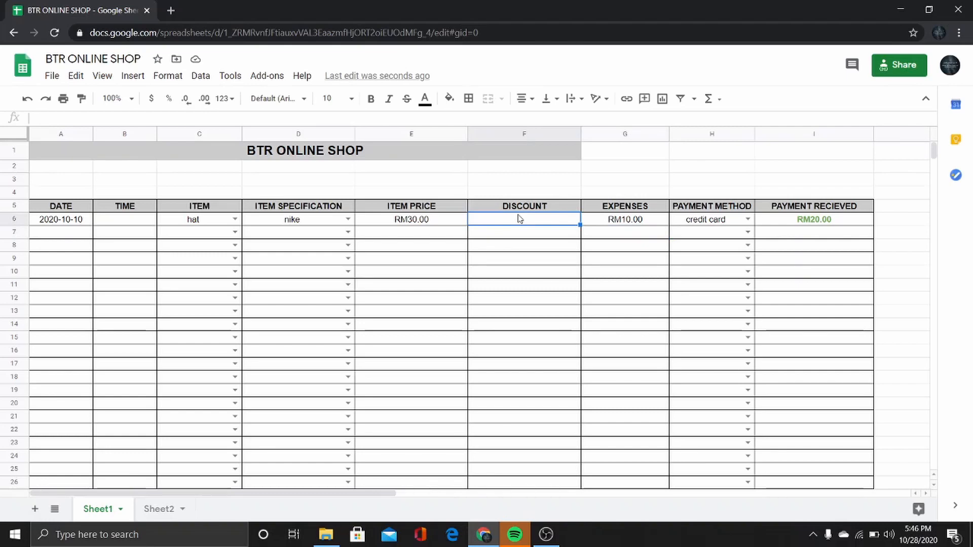
{"action": "left_click_drag", "start_coordinate": [519, 219], "coordinate": [495, 332]}
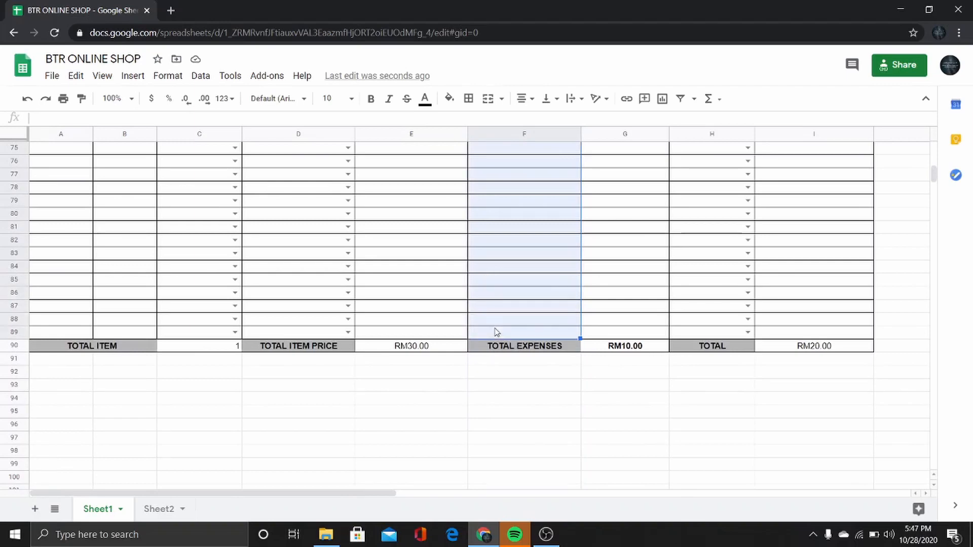
{"action": "left_click", "coordinate": [167, 75]}
{"action": "mouse_move", "coordinate": [217, 130]}
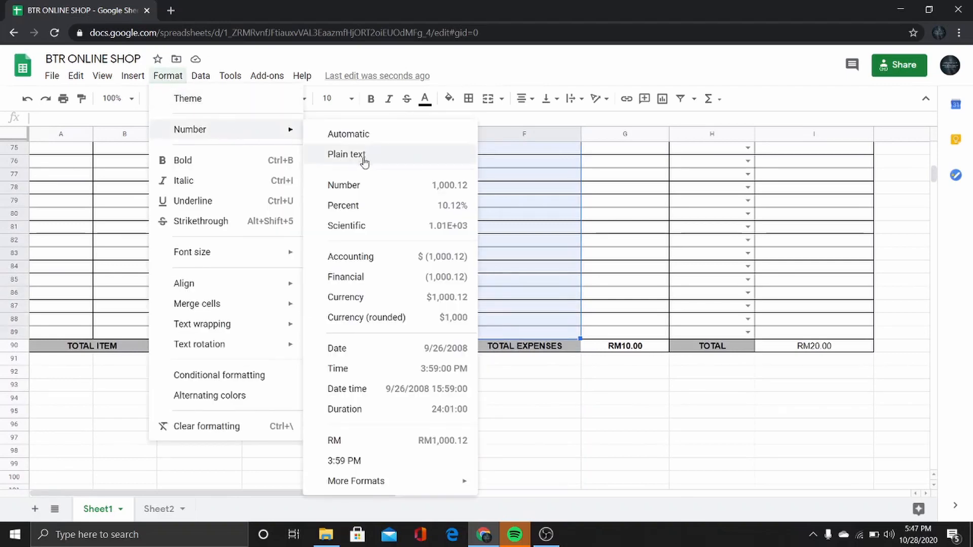
{"action": "left_click", "coordinate": [379, 206]}
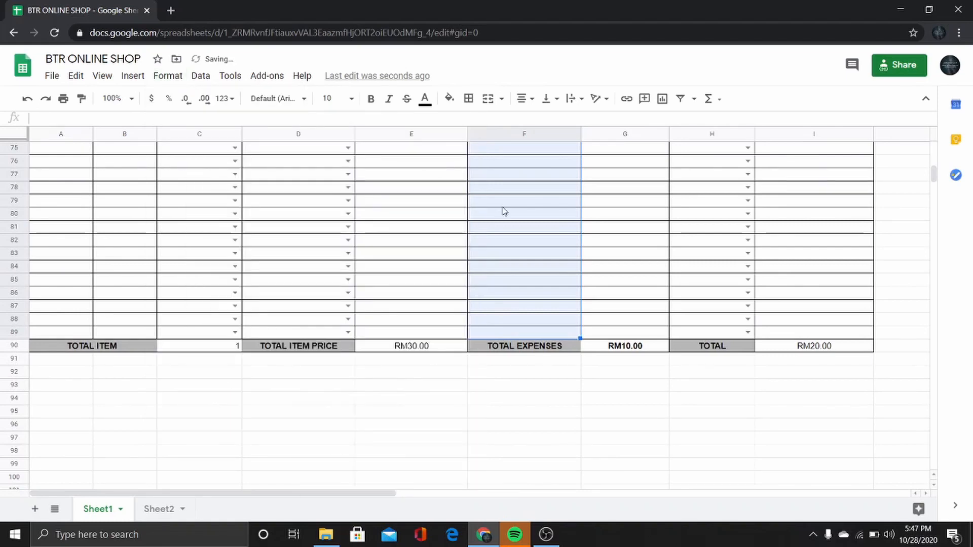
Enter a discount of 10% in cell F6.
{"action": "scroll", "coordinate": [504, 209], "scroll_direction": "up", "scroll_amount": 15}
{"action": "left_click", "coordinate": [522, 221]}
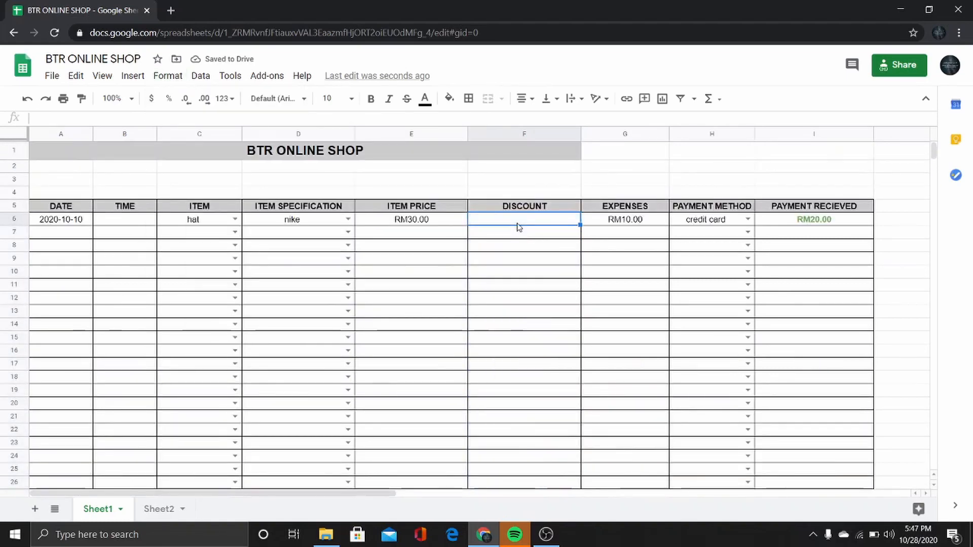
{"action": "type", "text": "10"}
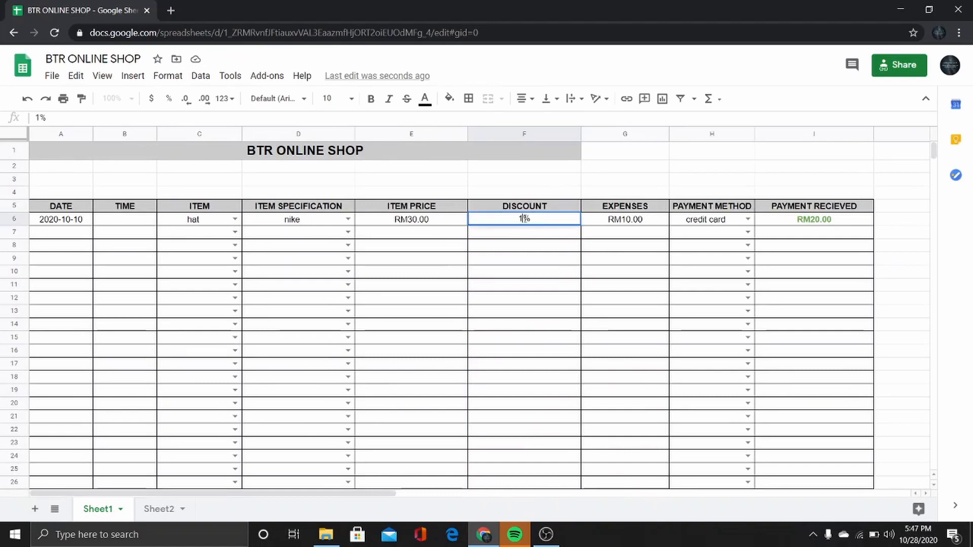
{"action": "key", "text": "Return"}
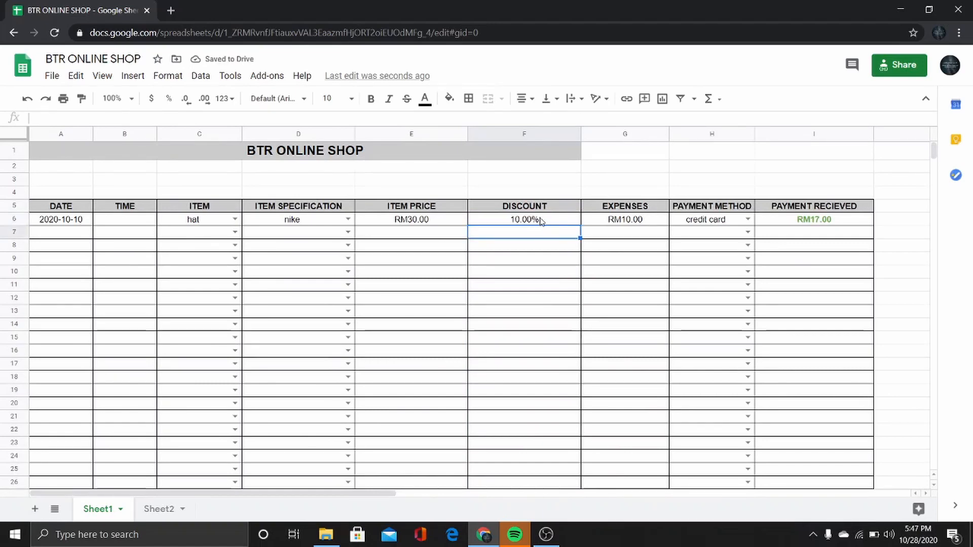
Reduce the DISCOUNT cells F6:F89 to percentages with no decimal places.
{"action": "left_click", "coordinate": [538, 221]}
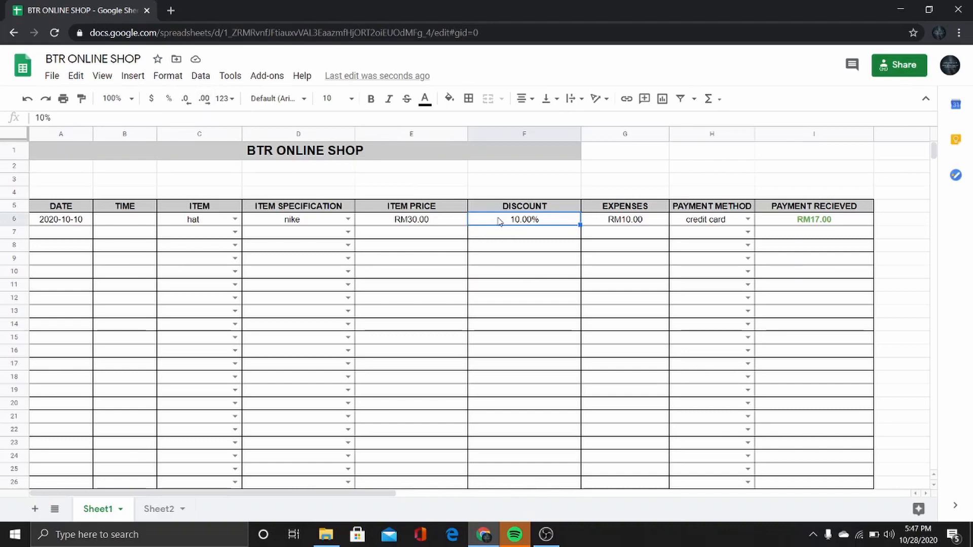
{"action": "left_click_drag", "start_coordinate": [500, 220], "coordinate": [495, 265]}
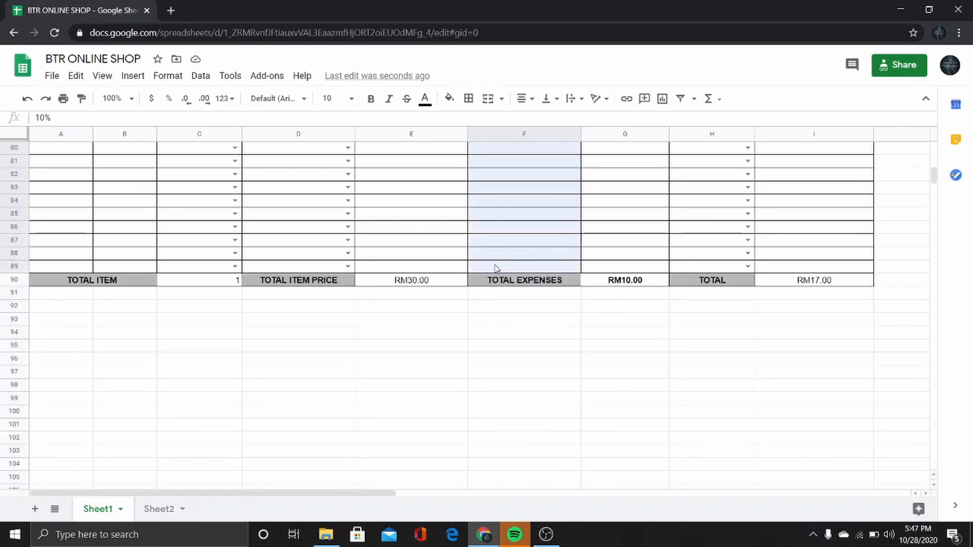
{"action": "left_click", "coordinate": [186, 100]}
{"action": "scroll", "coordinate": [300, 199], "scroll_direction": "up", "scroll_amount": 10}
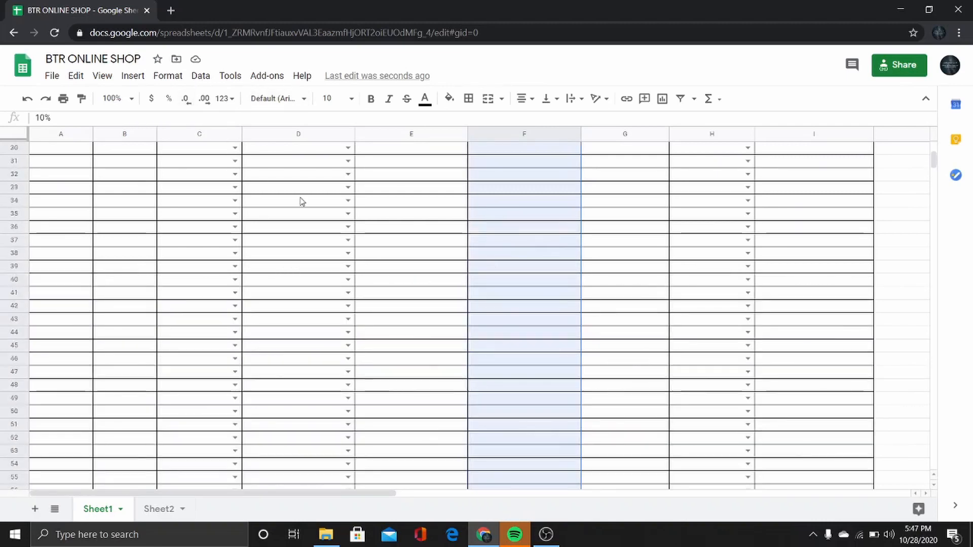
{"action": "scroll", "coordinate": [301, 202], "scroll_direction": "up", "scroll_amount": 7}
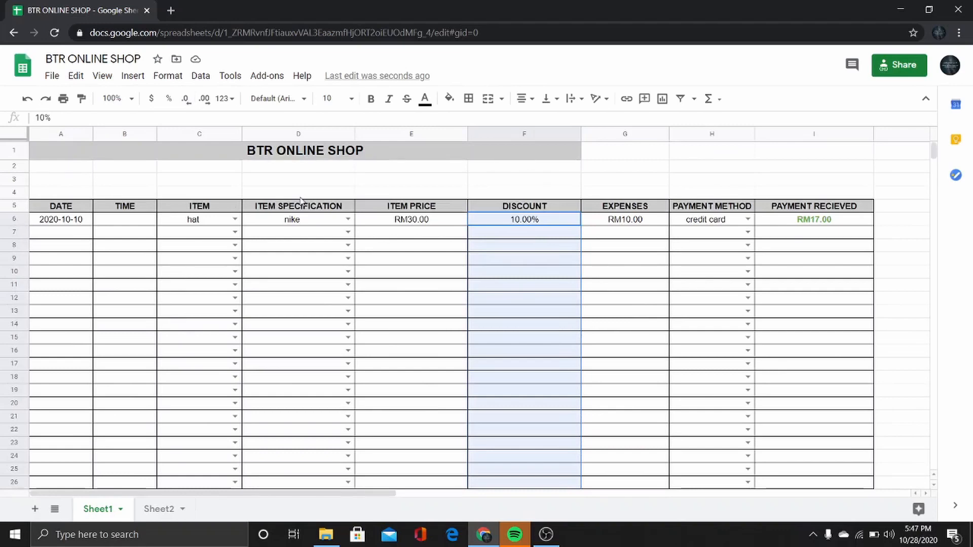
{"action": "left_click", "coordinate": [186, 101]}
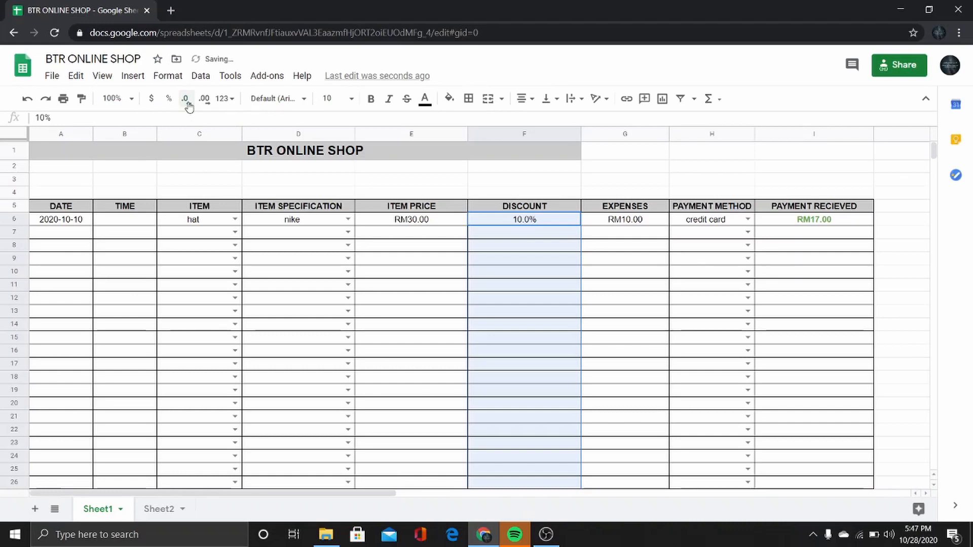
{"action": "left_click", "coordinate": [186, 101]}
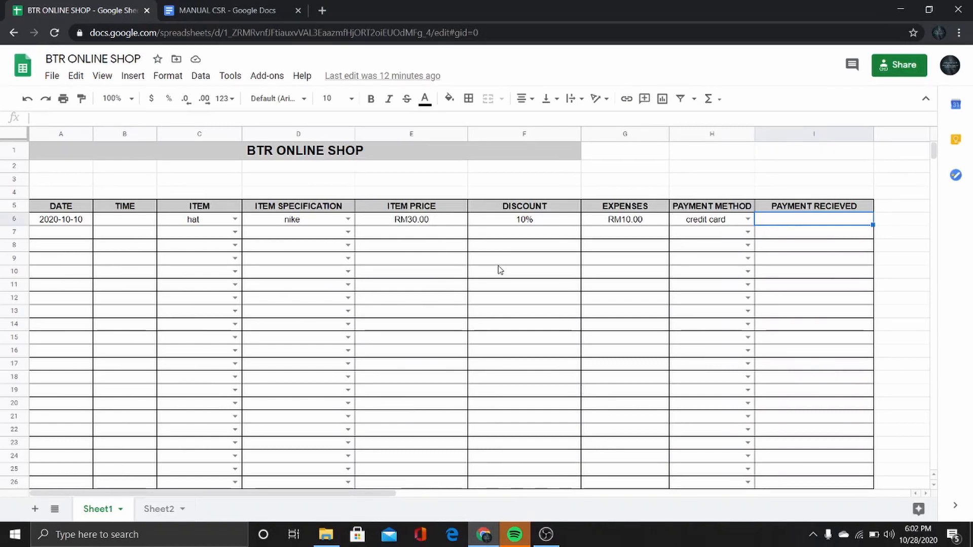
Enter the formula =E6-(E6*F6)-G6 in the PAYMENT RECIEVED cell I6.
{"action": "double_click", "coordinate": [811, 220]}
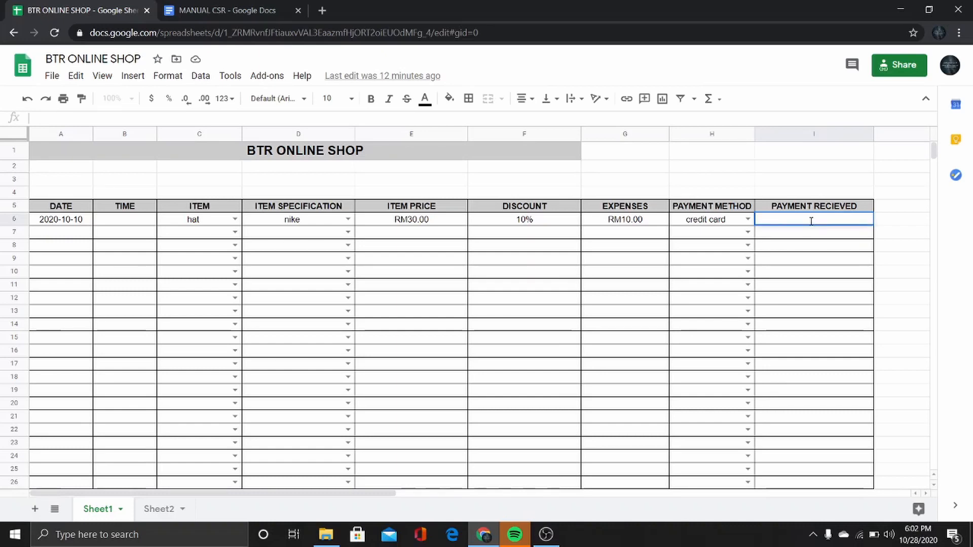
{"action": "type", "text": "="}
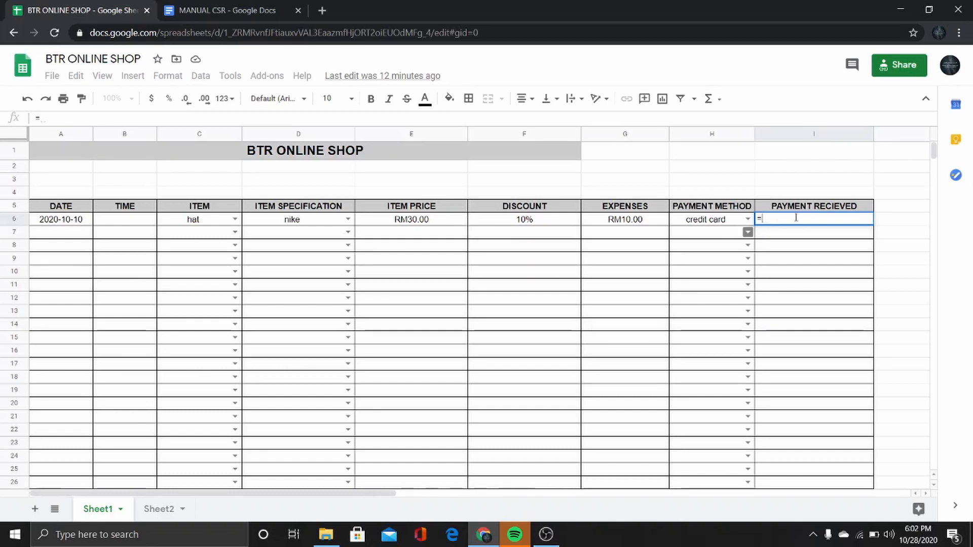
{"action": "left_click", "coordinate": [421, 223]}
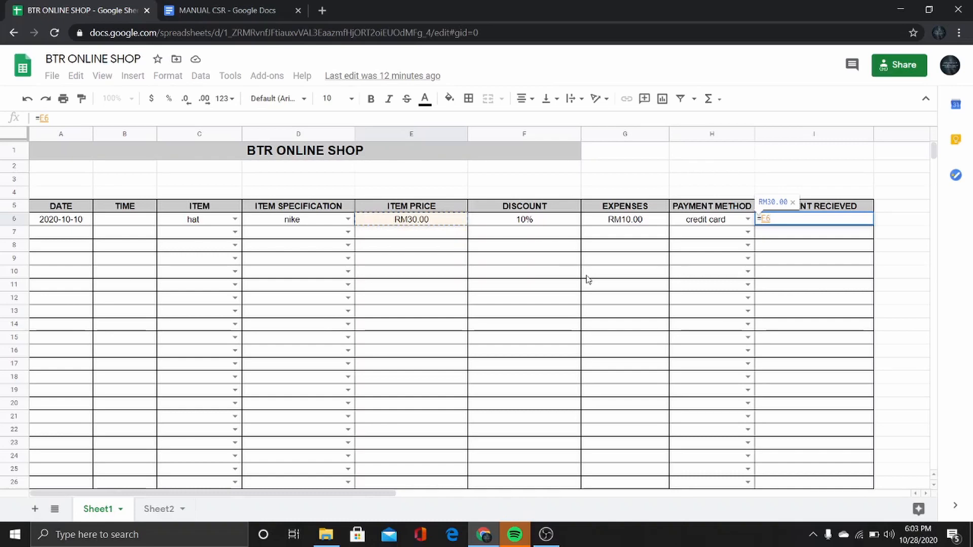
{"action": "type", "text": "-"}
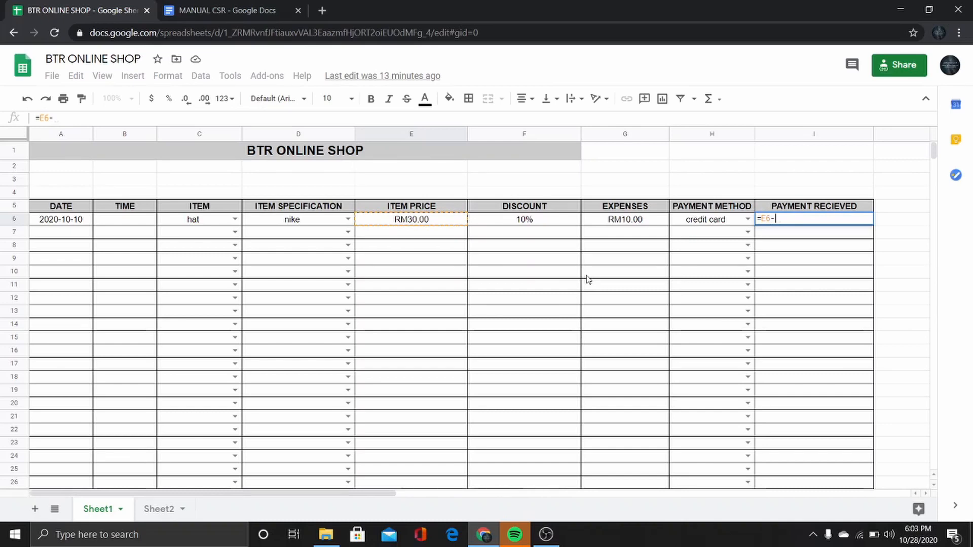
{"action": "type", "text": "("}
{"action": "left_click", "coordinate": [406, 220]}
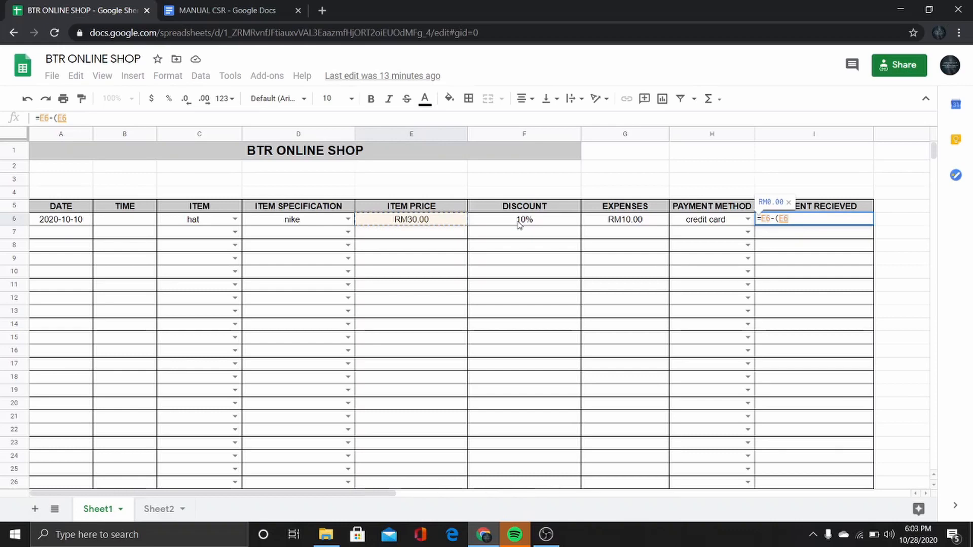
{"action": "type", "text": "*"}
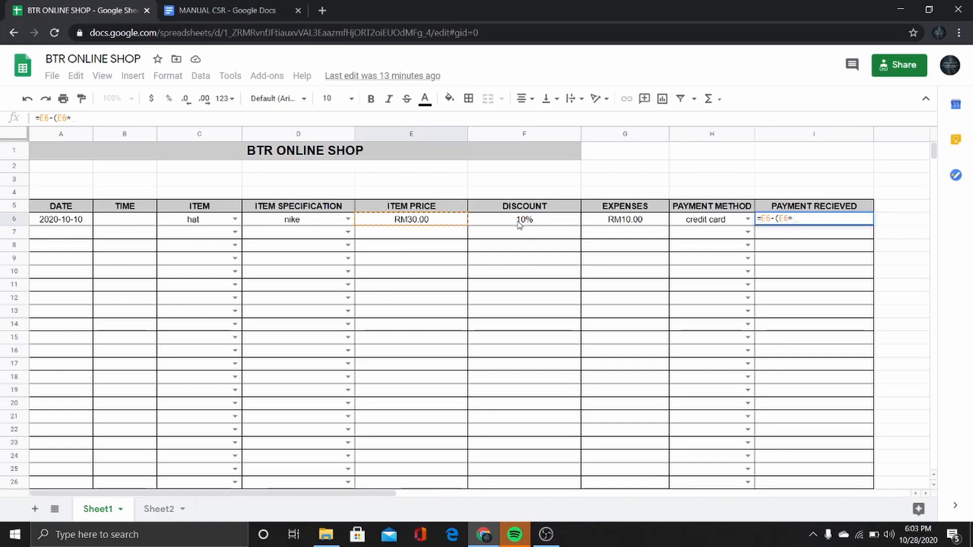
{"action": "left_click", "coordinate": [522, 223]}
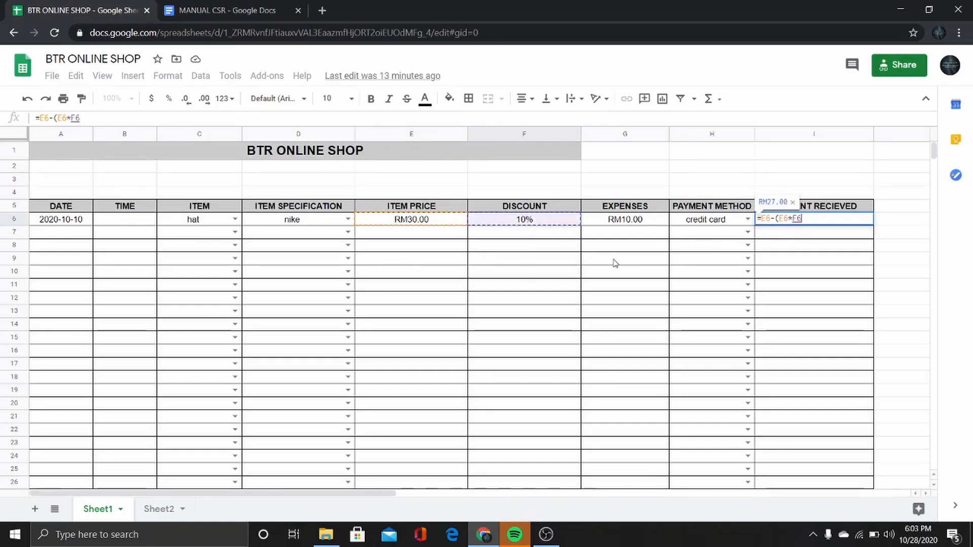
{"action": "type", "text": ")"}
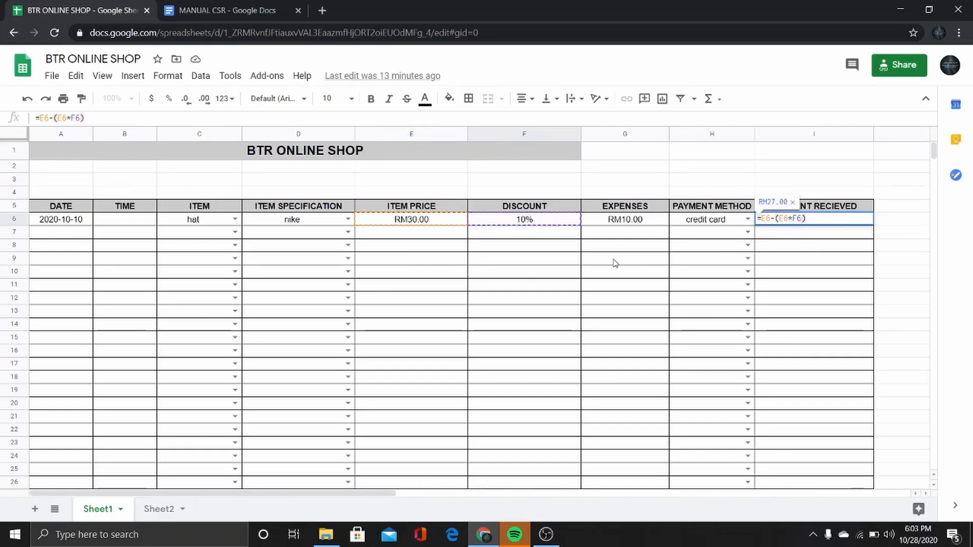
{"action": "type", "text": "-"}
{"action": "left_click", "coordinate": [628, 224]}
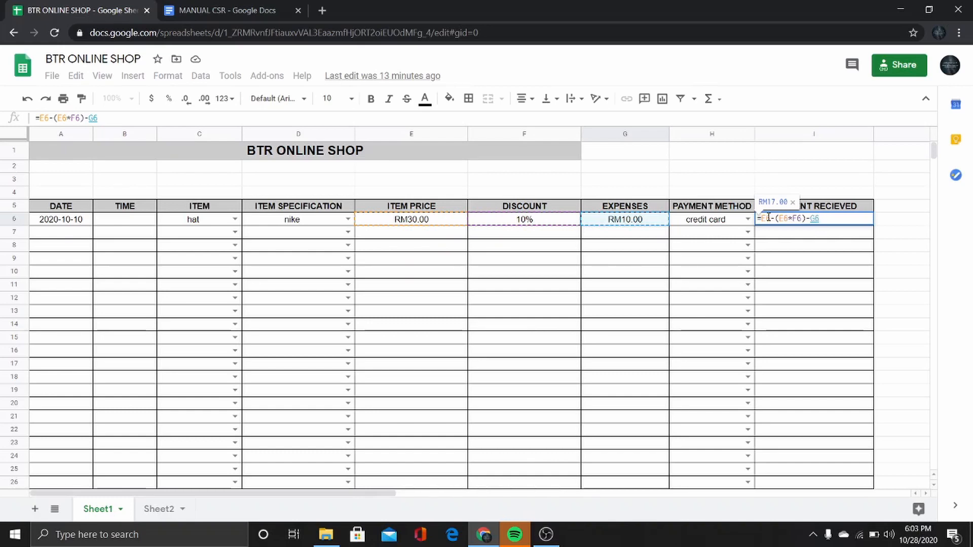
{"action": "key", "text": "Return"}
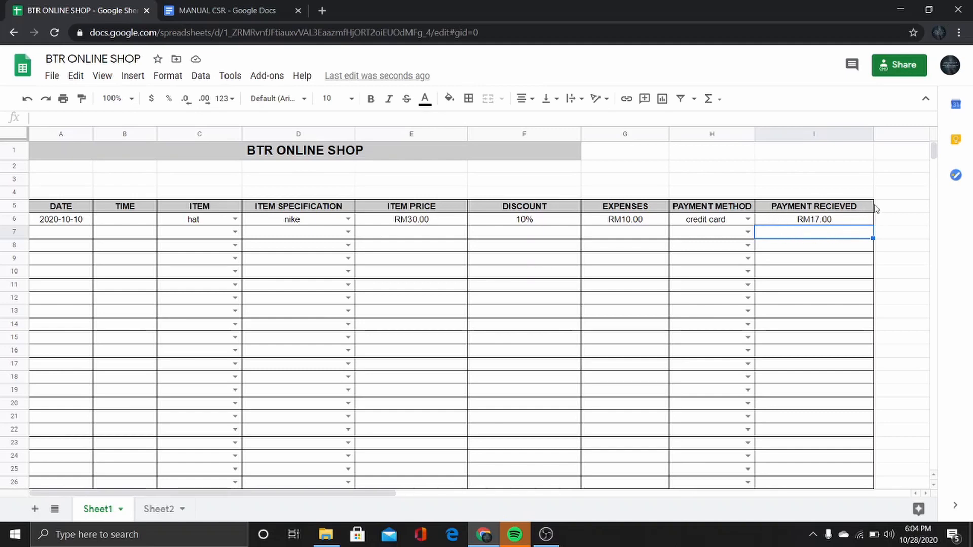
Fill the PAYMENT RECIEVED formula from I6 down through I89.
{"action": "left_click", "coordinate": [843, 222]}
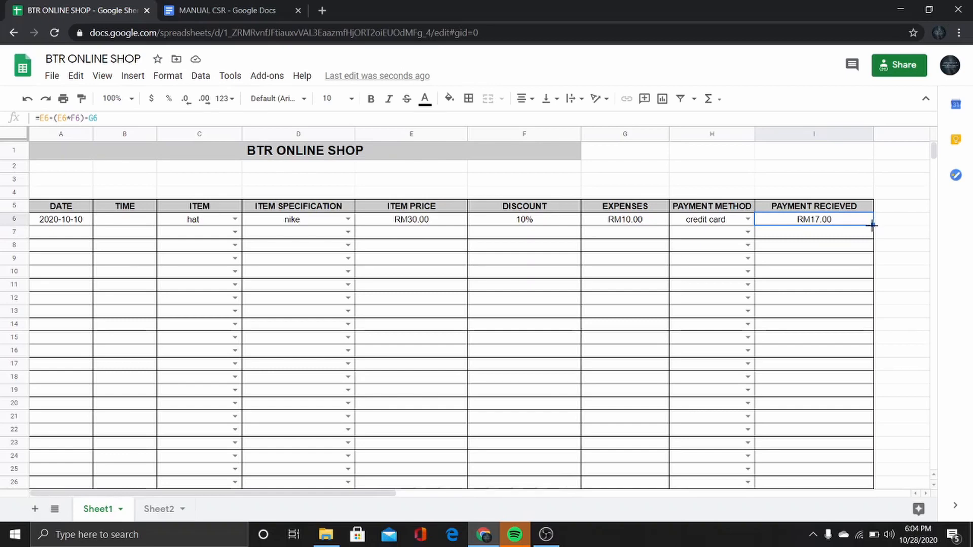
{"action": "left_click_drag", "start_coordinate": [872, 225], "coordinate": [873, 367]}
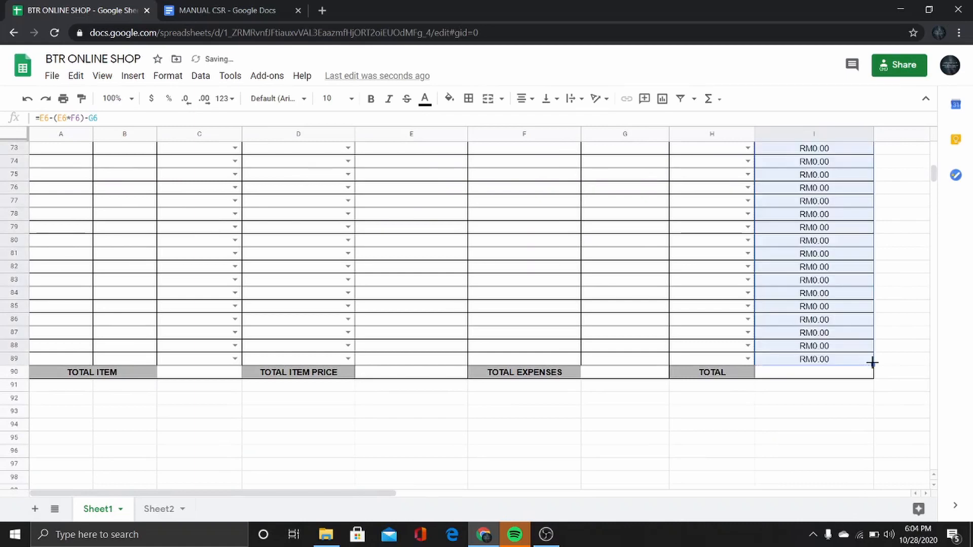
{"action": "scroll", "coordinate": [874, 367], "scroll_direction": "up", "scroll_amount": 10}
{"action": "scroll", "coordinate": [873, 367], "scroll_direction": "up", "scroll_amount": 8}
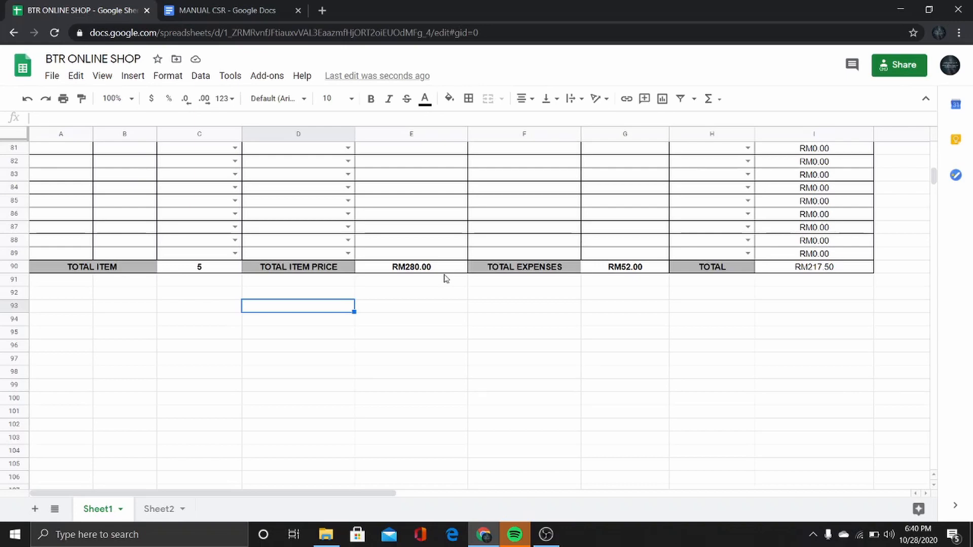
Make the PAYMENT RECIEVED values and their total in I6:I90 bold.
{"action": "scroll", "coordinate": [445, 278], "scroll_direction": "up", "scroll_amount": 20}
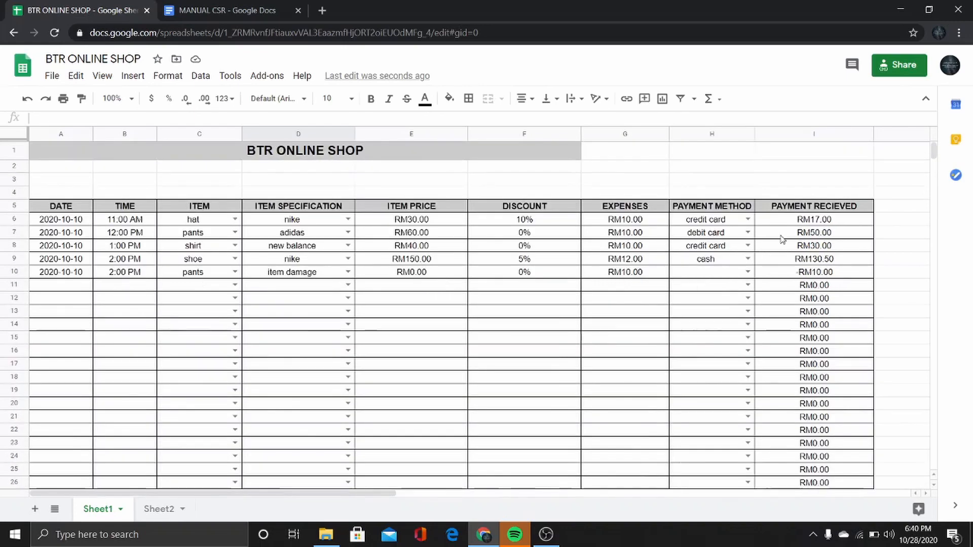
{"action": "scroll", "coordinate": [783, 240], "scroll_direction": "right", "scroll_amount": 3}
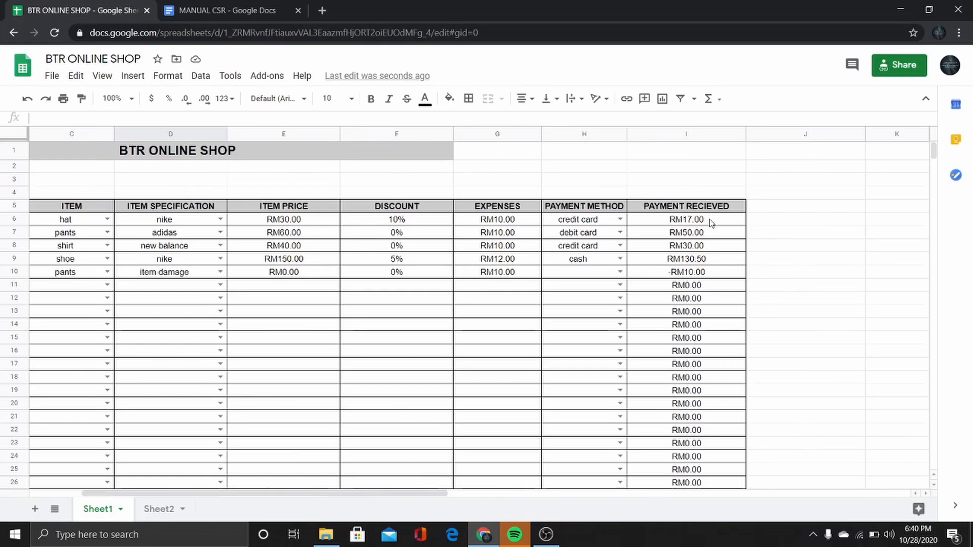
{"action": "mouse_move", "coordinate": [712, 224]}
{"action": "left_mouse_down"}
{"action": "mouse_move", "coordinate": [698, 487]}
{"action": "mouse_move", "coordinate": [691, 285]}
{"action": "left_mouse_up"}
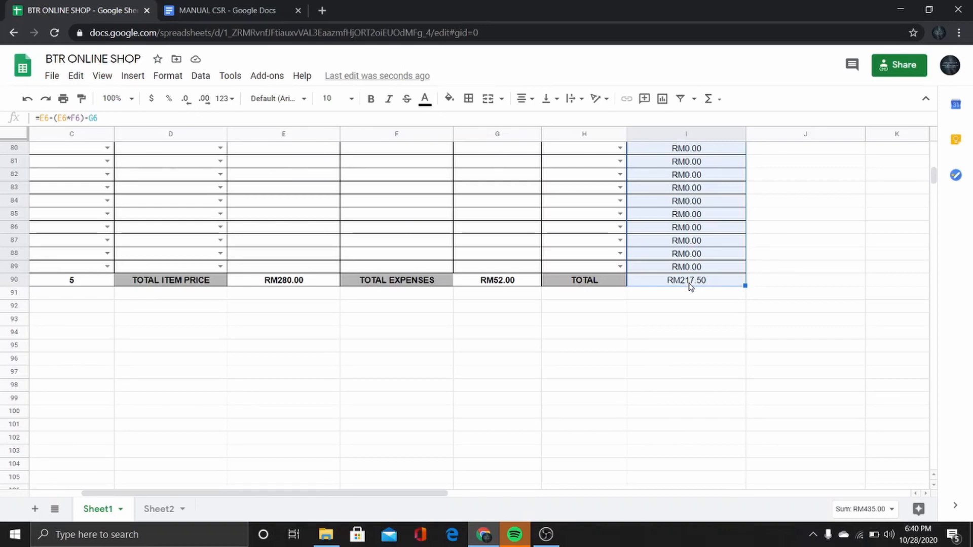
{"action": "scroll", "coordinate": [689, 287], "scroll_direction": "up", "scroll_amount": 15}
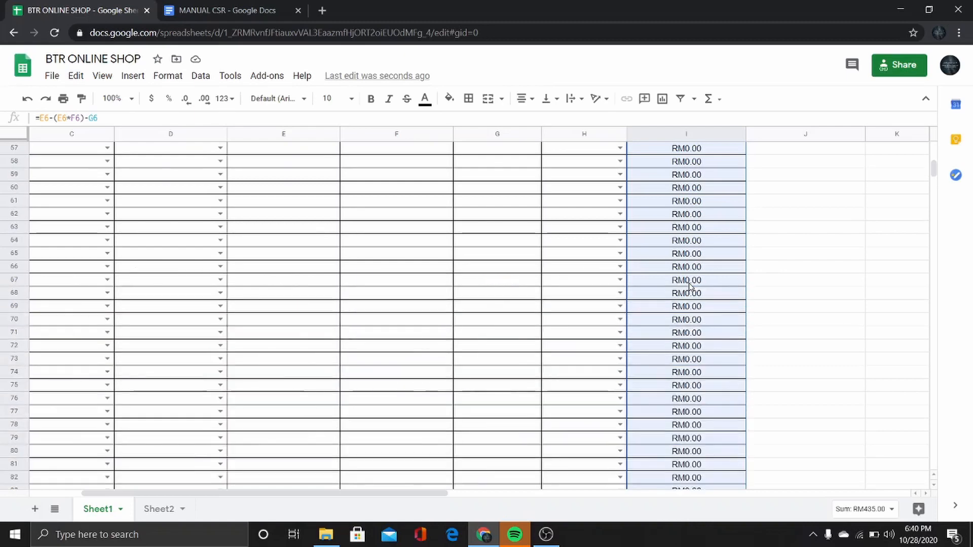
{"action": "scroll", "coordinate": [689, 287], "scroll_direction": "up", "scroll_amount": 5}
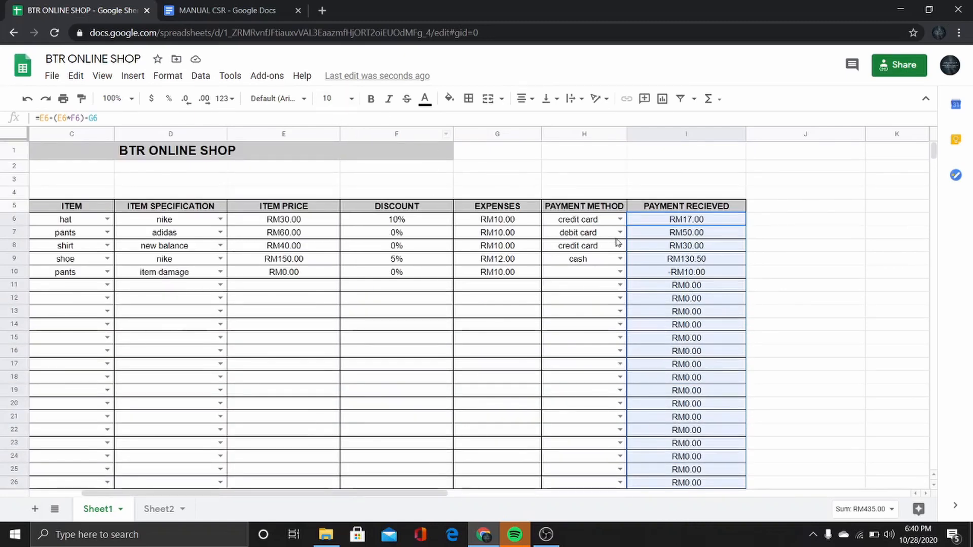
{"action": "left_click", "coordinate": [372, 99]}
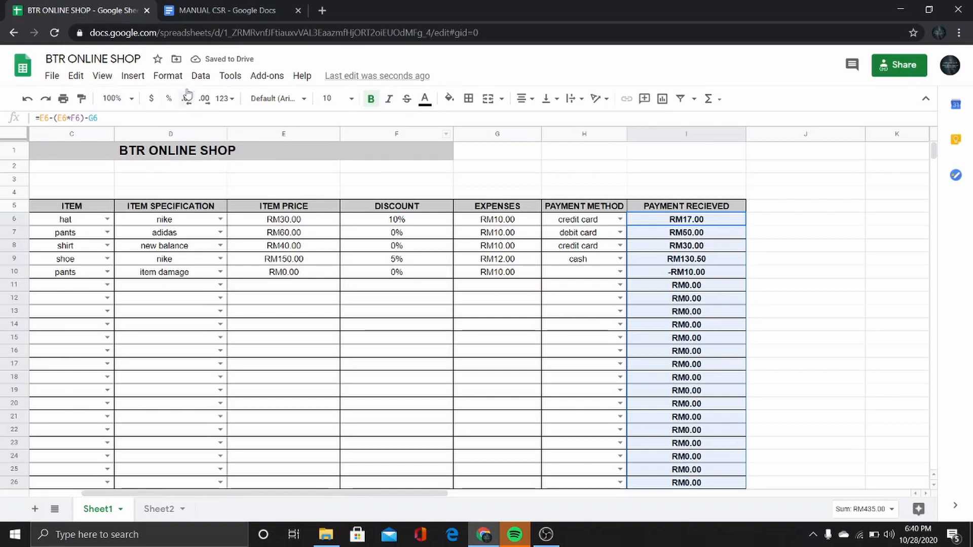
Start a conditional formatting rule on the PAYMENT RECIEVED range I6:I90 for values greater than 0.
{"action": "left_click", "coordinate": [168, 77]}
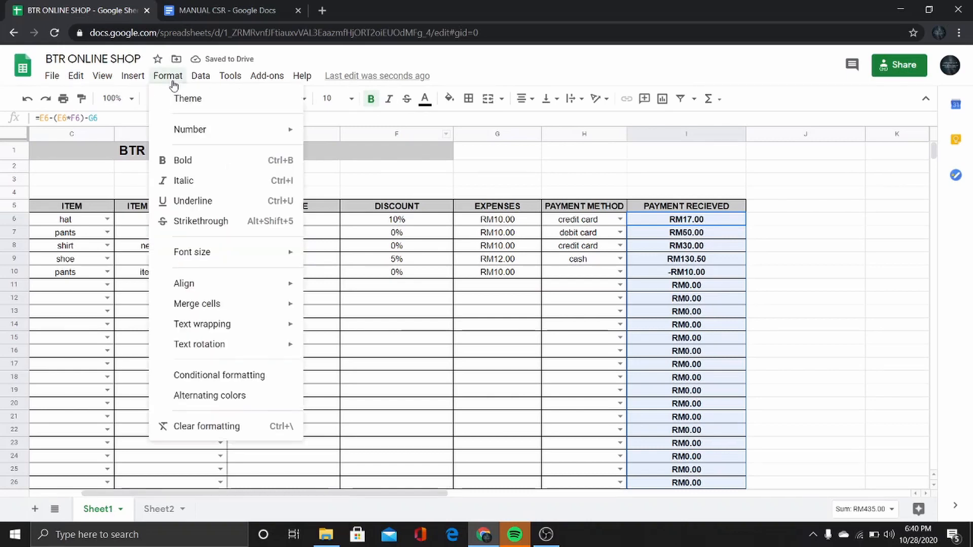
{"action": "left_click", "coordinate": [245, 376]}
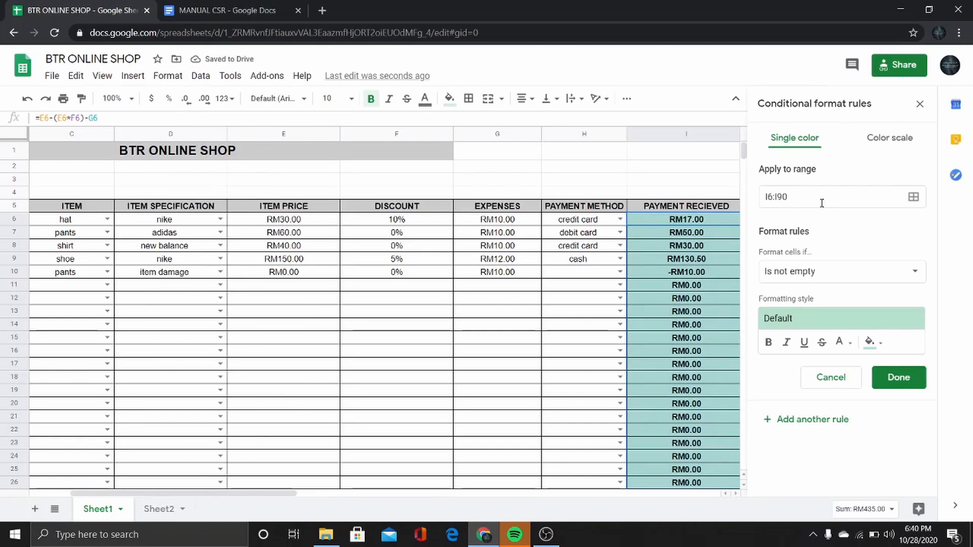
{"action": "scroll", "coordinate": [685, 291], "scroll_direction": "right", "scroll_amount": 2}
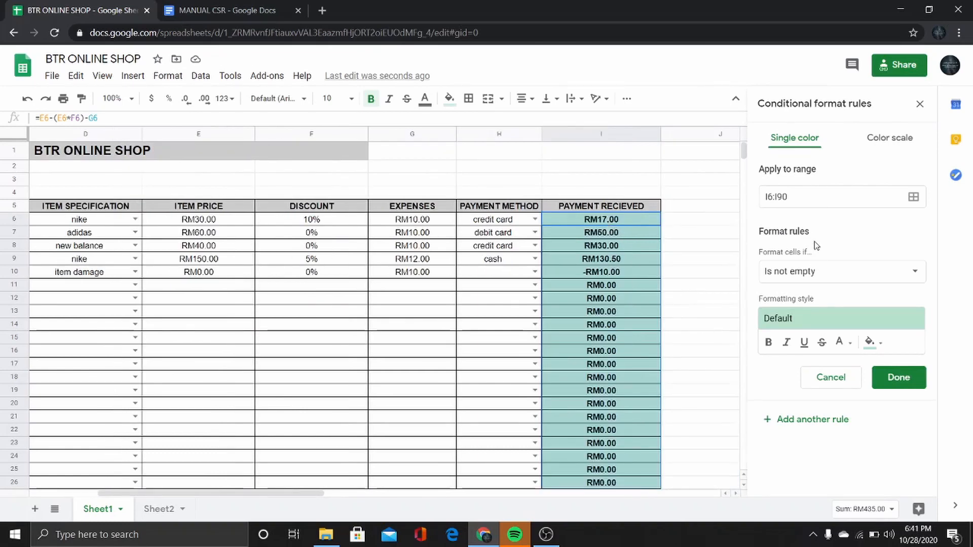
{"action": "left_click", "coordinate": [841, 275]}
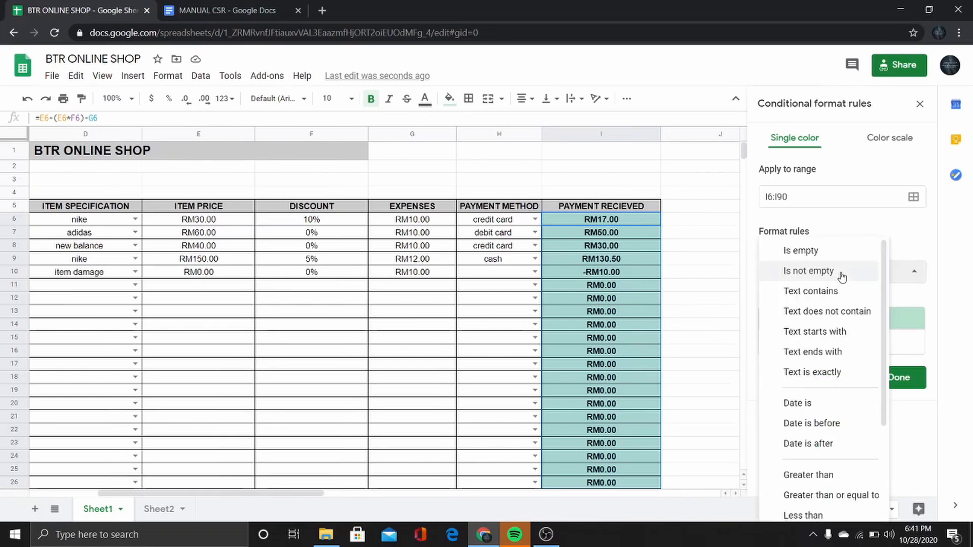
{"action": "scroll", "coordinate": [840, 275], "scroll_direction": "down", "scroll_amount": 3}
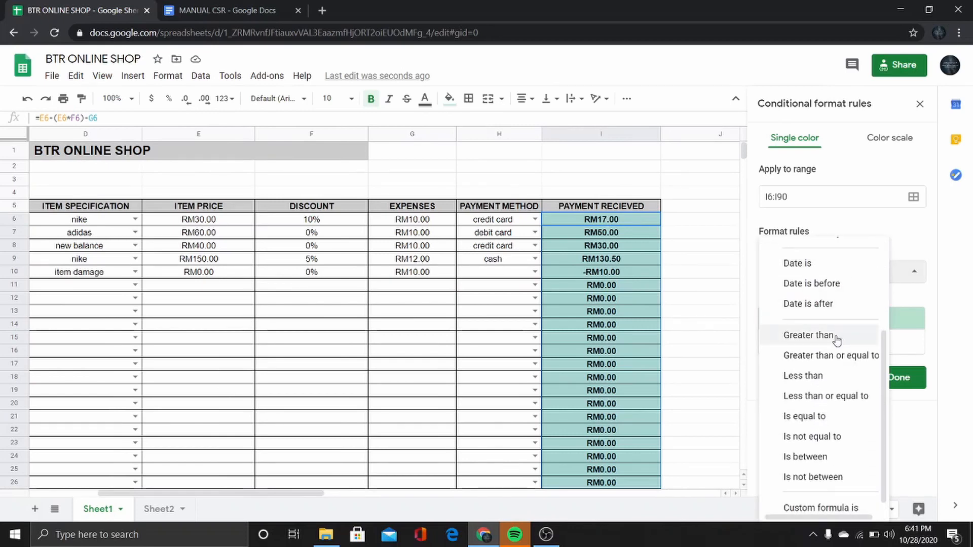
{"action": "left_click", "coordinate": [837, 339]}
{"action": "left_click", "coordinate": [830, 300]}
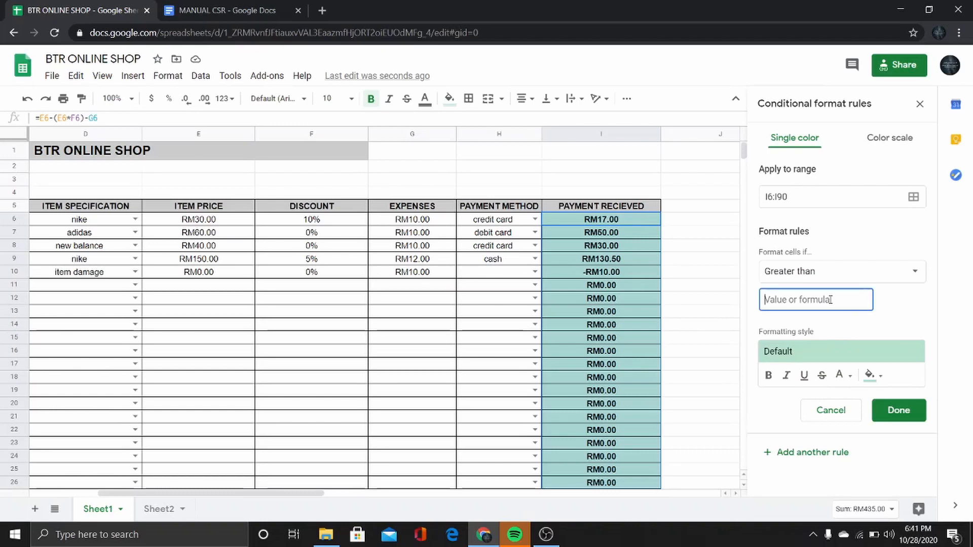
{"action": "type", "text": "0"}
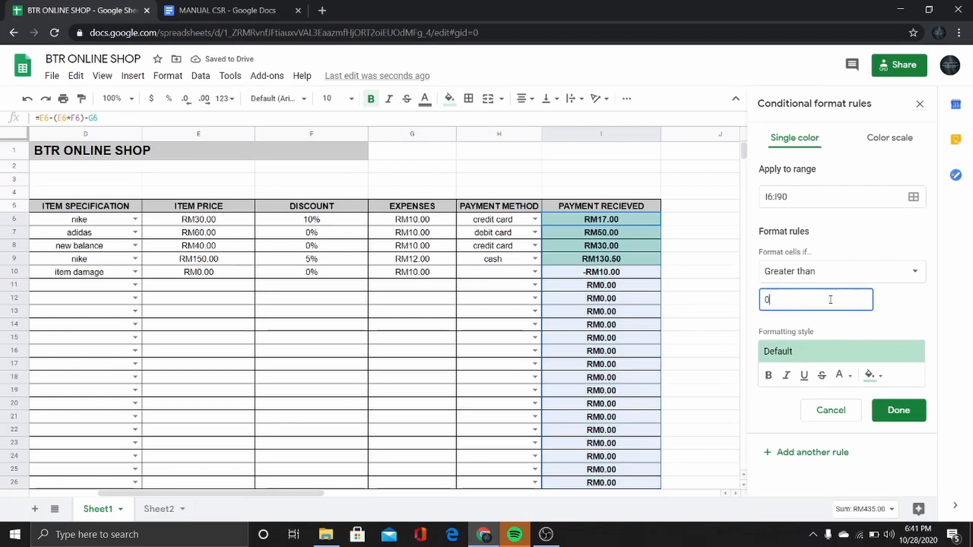
Give the greater-than-0 rule dark green text on a white fill and save it.
{"action": "left_click", "coordinate": [843, 376]}
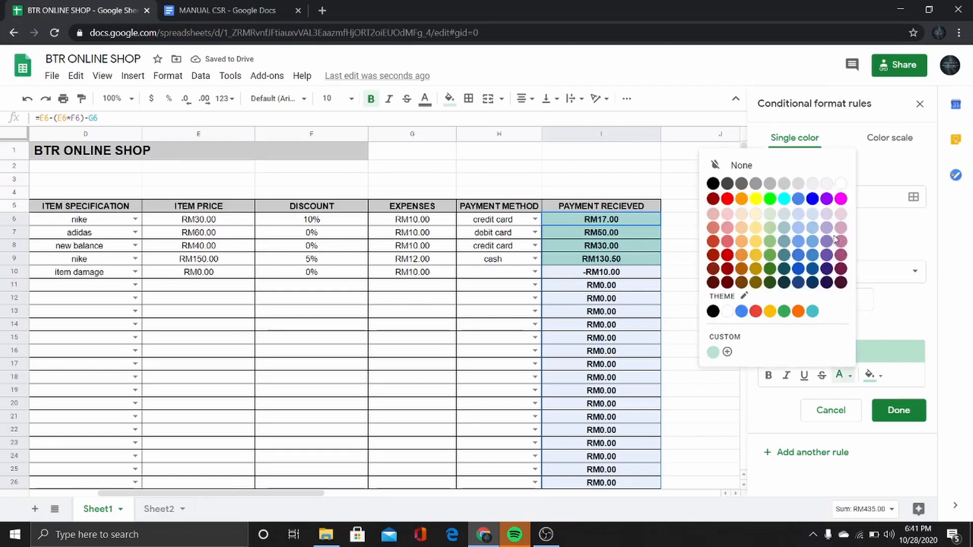
{"action": "left_click", "coordinate": [769, 257]}
{"action": "left_click", "coordinate": [877, 382]}
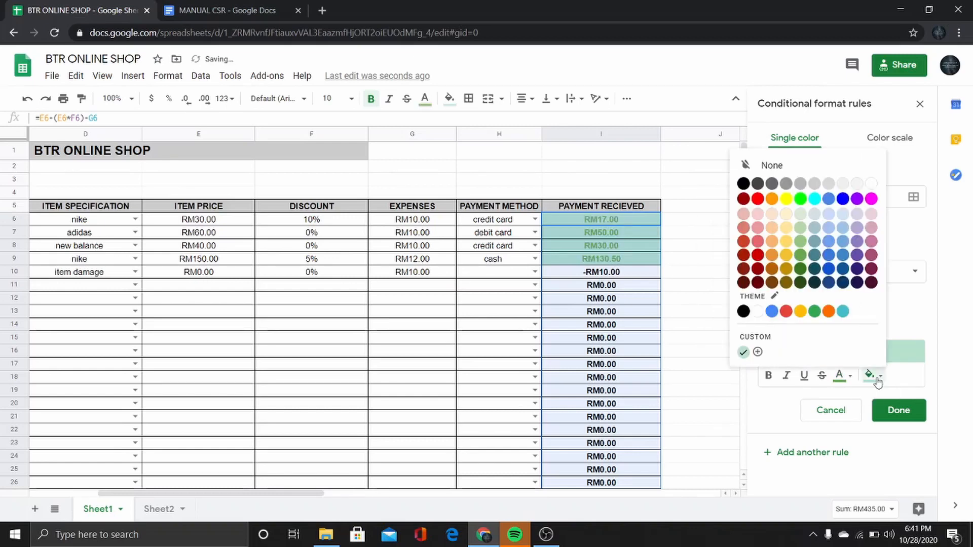
{"action": "left_click", "coordinate": [871, 184]}
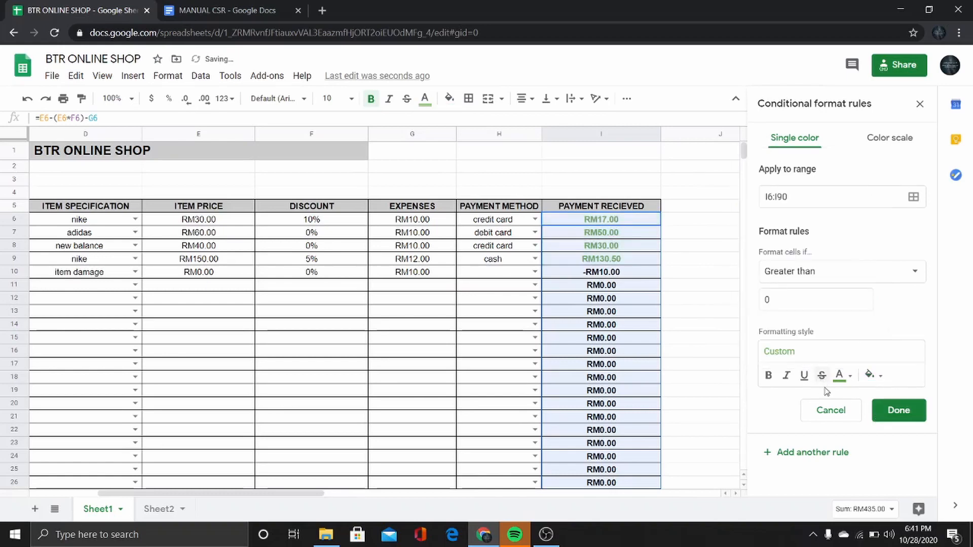
{"action": "left_click", "coordinate": [898, 411]}
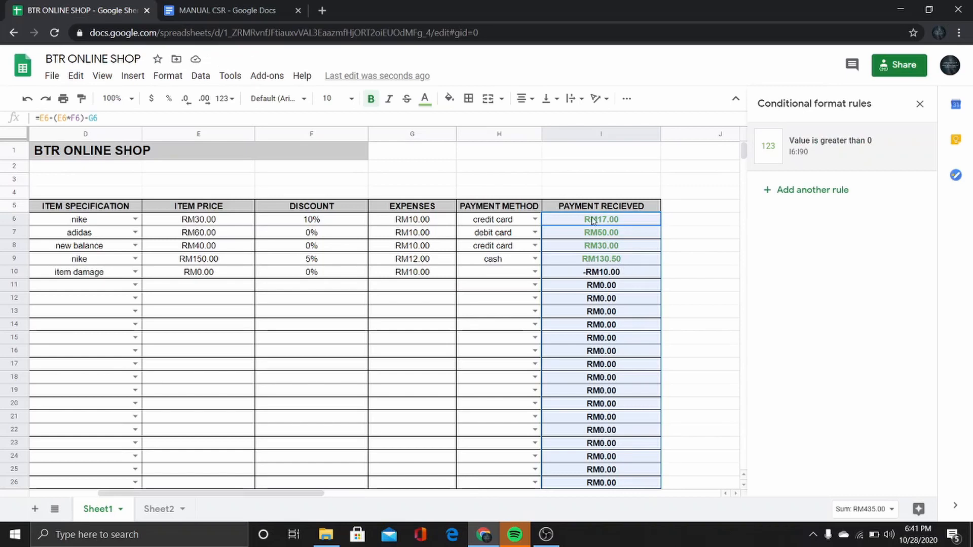
Add a second conditional formatting rule on I6:I90 for values less than 0.
{"action": "left_click", "coordinate": [783, 192]}
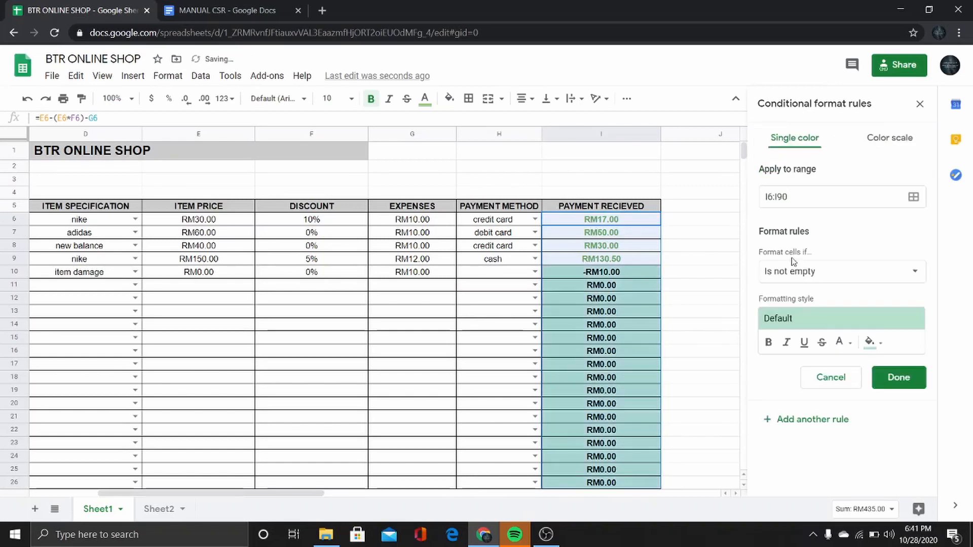
{"action": "left_click", "coordinate": [833, 274]}
{"action": "scroll", "coordinate": [835, 278], "scroll_direction": "down", "scroll_amount": 2}
{"action": "scroll", "coordinate": [835, 276], "scroll_direction": "down", "scroll_amount": 2}
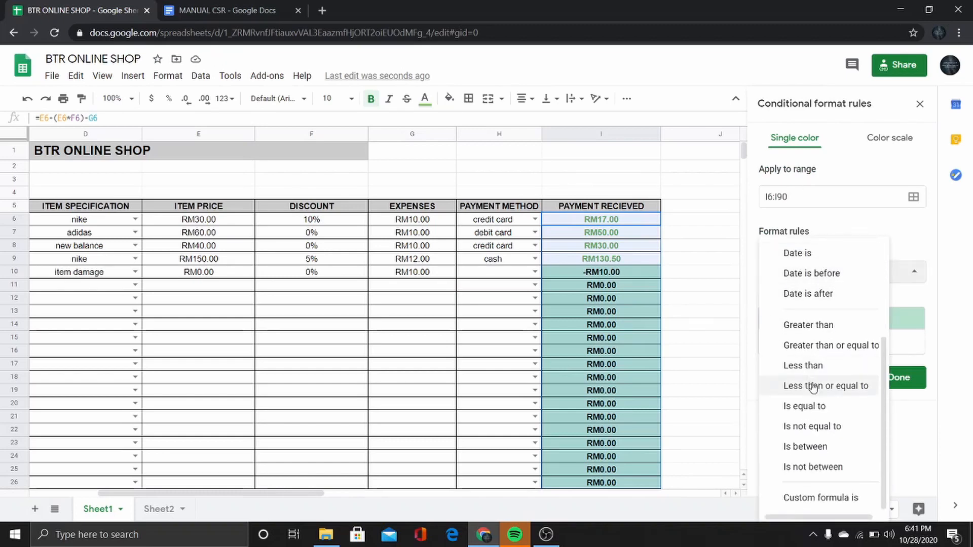
{"action": "left_click", "coordinate": [811, 368]}
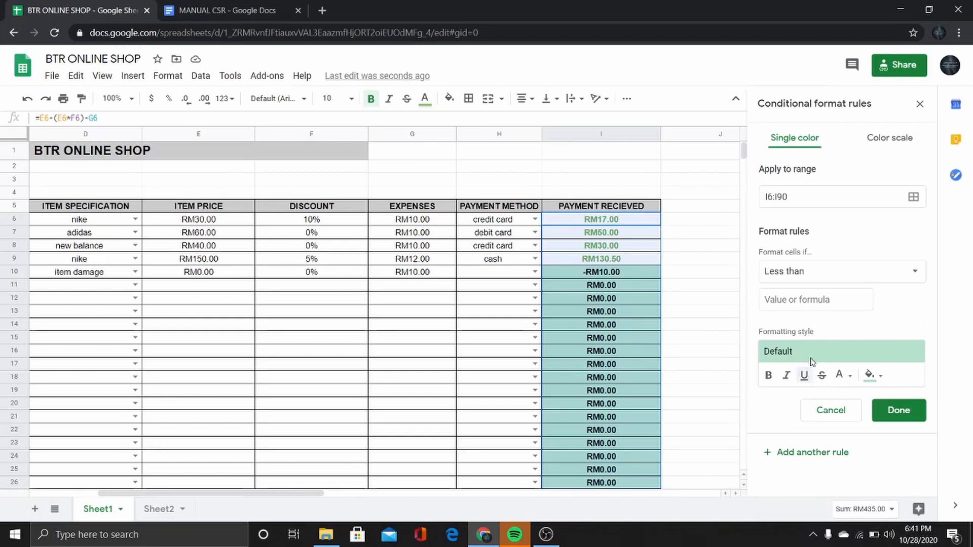
{"action": "left_click", "coordinate": [810, 299]}
{"action": "type", "text": "0"}
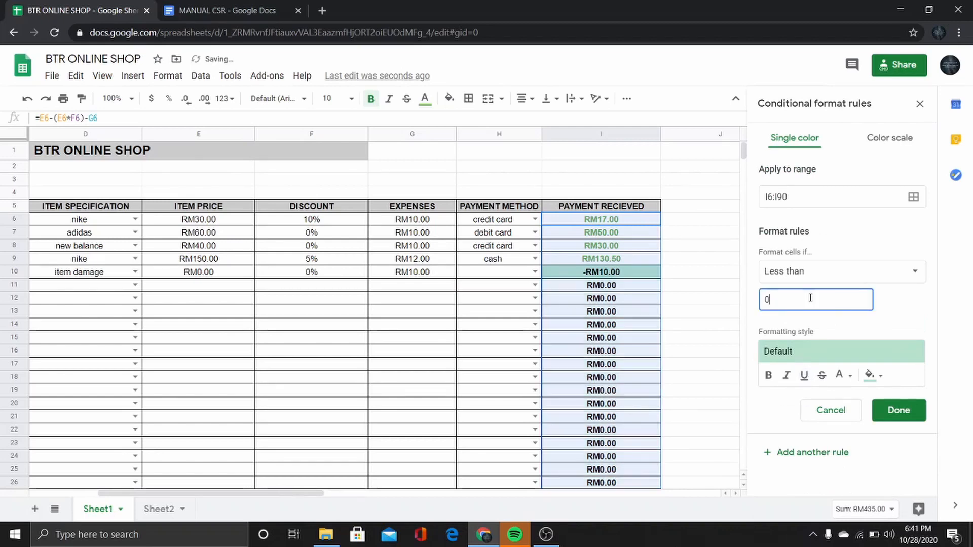
Give the less-than-0 rule dark red text on a white fill and save it.
{"action": "left_click", "coordinate": [843, 376]}
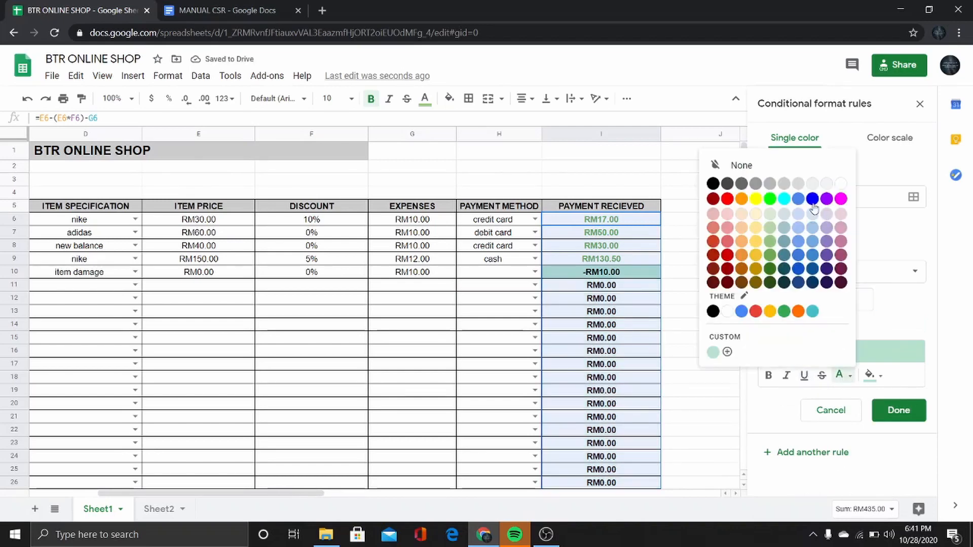
{"action": "left_click", "coordinate": [727, 255]}
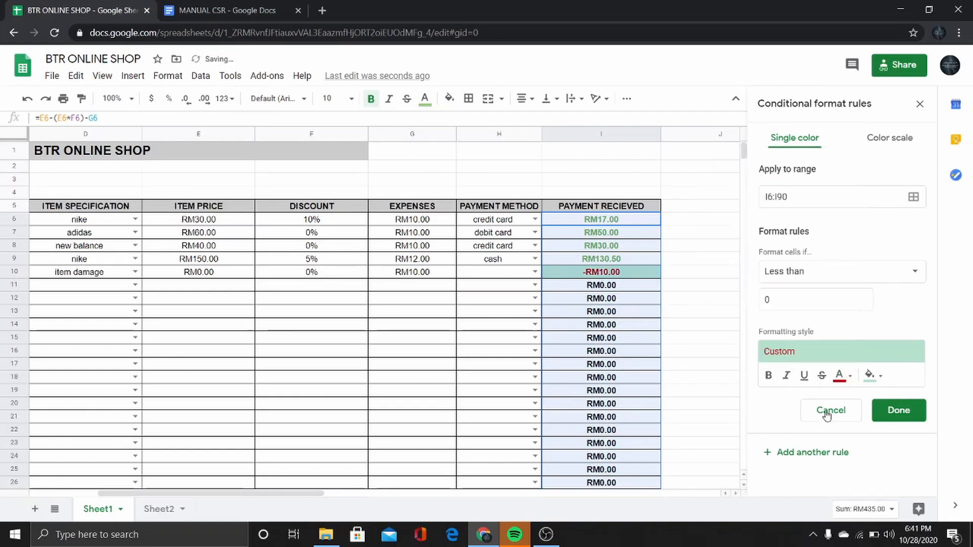
{"action": "left_click", "coordinate": [869, 376]}
{"action": "left_click", "coordinate": [872, 183]}
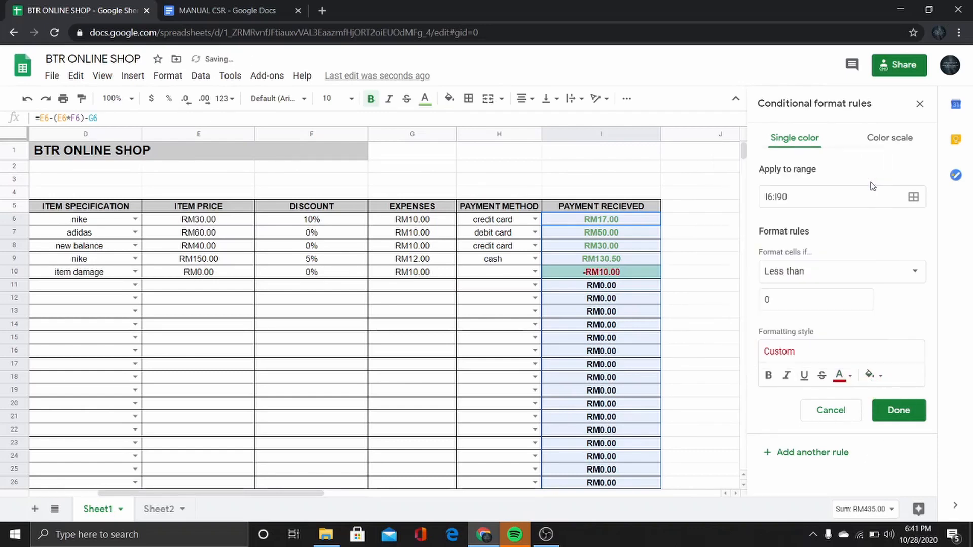
{"action": "left_click", "coordinate": [890, 415]}
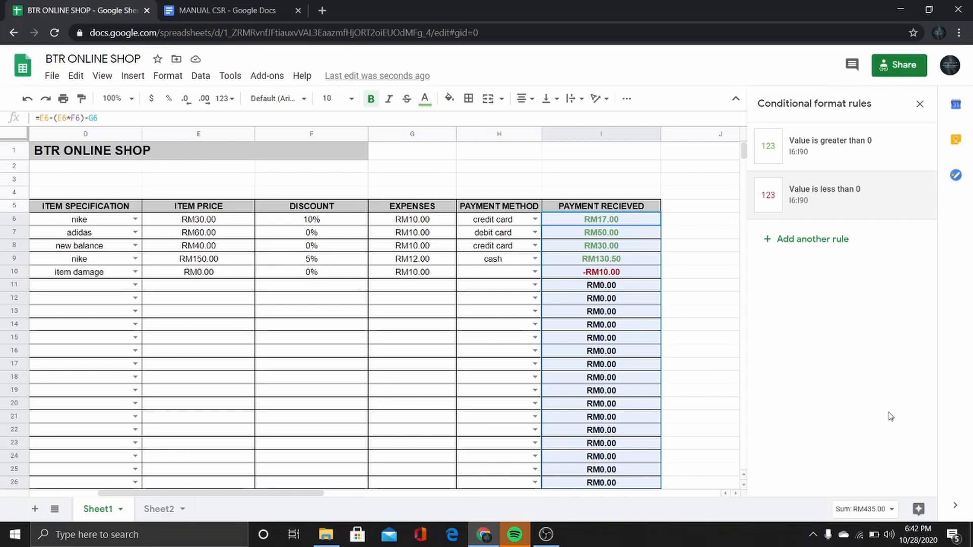
Add a third conditional formatting rule on I6:I90 for values equal to 0.
{"action": "left_click", "coordinate": [827, 240]}
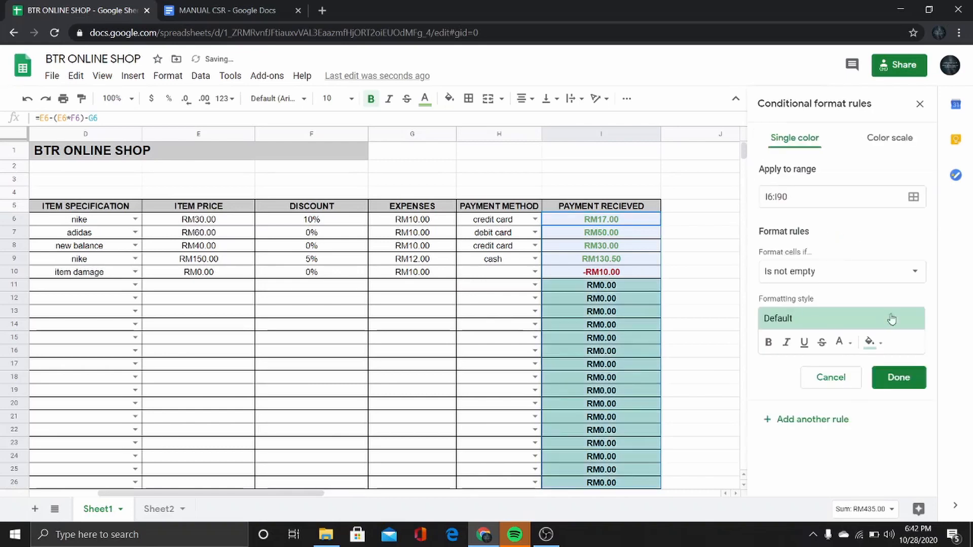
{"action": "left_click", "coordinate": [811, 274]}
{"action": "scroll", "coordinate": [813, 278], "scroll_direction": "down", "scroll_amount": 2}
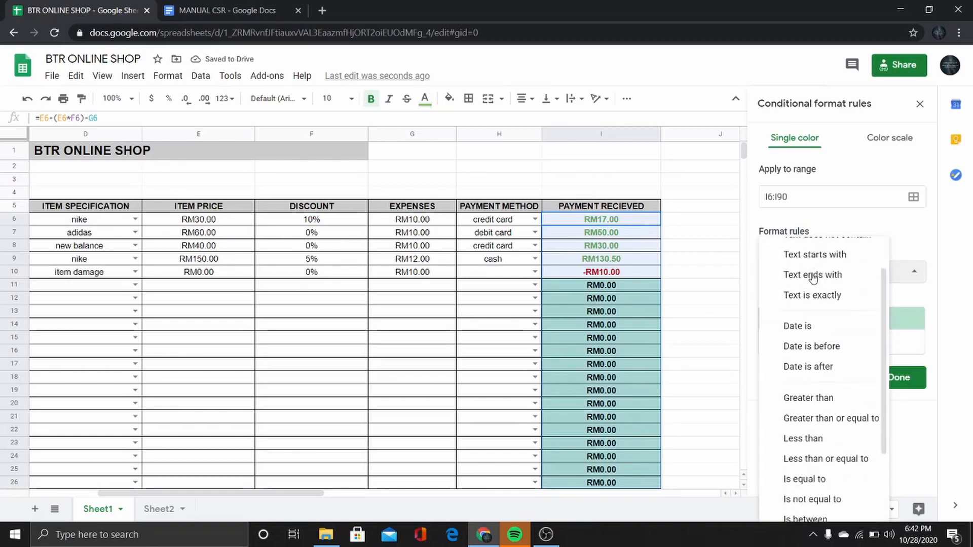
{"action": "scroll", "coordinate": [812, 278], "scroll_direction": "down", "scroll_amount": 2}
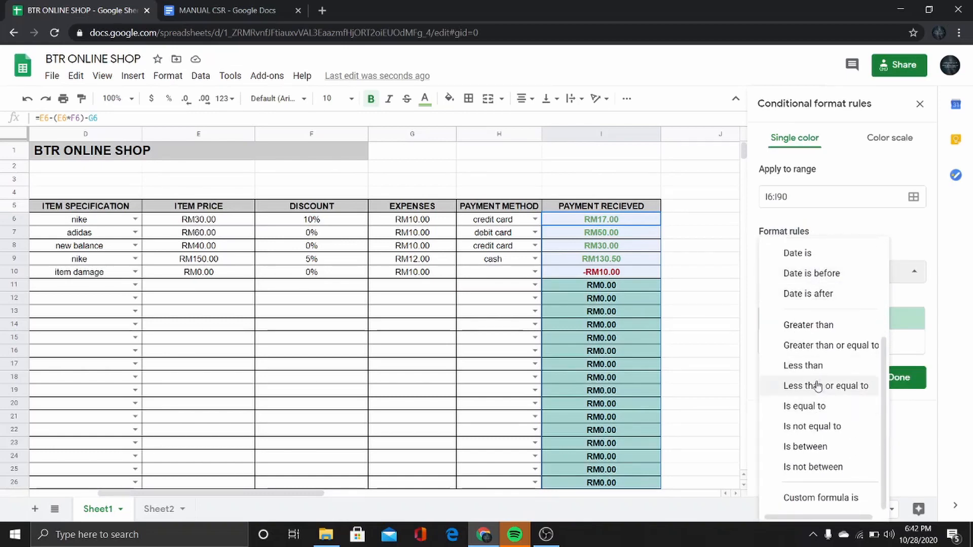
{"action": "left_click", "coordinate": [814, 405]}
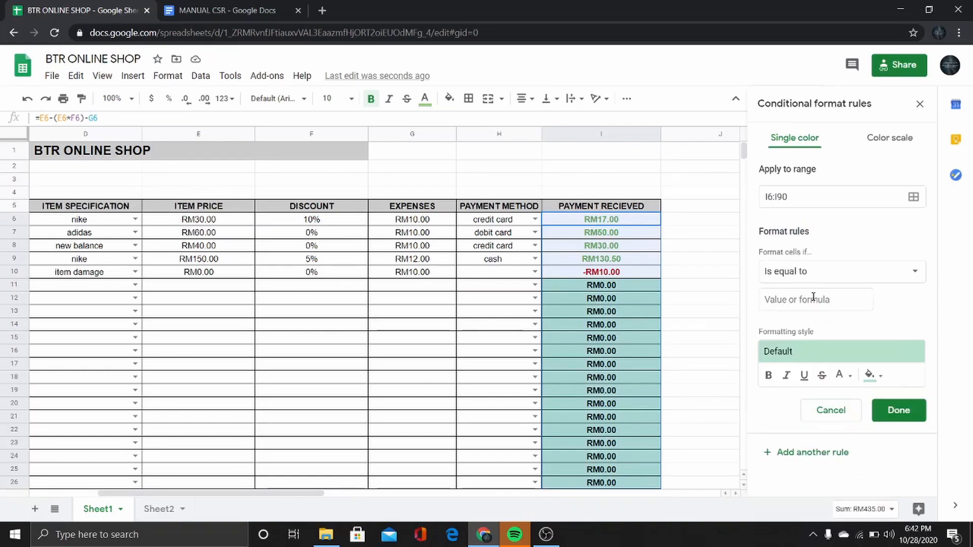
{"action": "left_click", "coordinate": [813, 297]}
{"action": "type", "text": "0"}
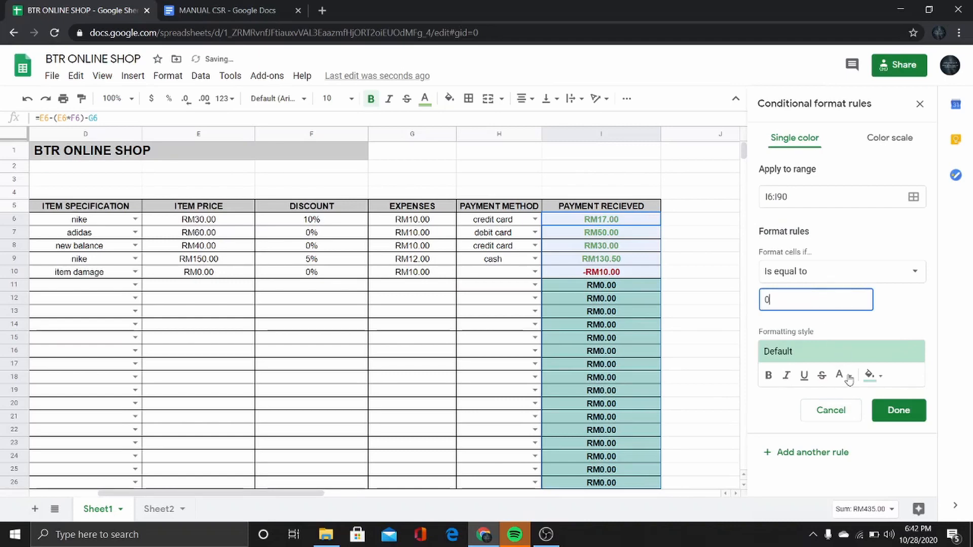
Give the equal-to-0 rule black text on a white fill, save it and close the conditional formatting rules.
{"action": "left_click", "coordinate": [849, 378]}
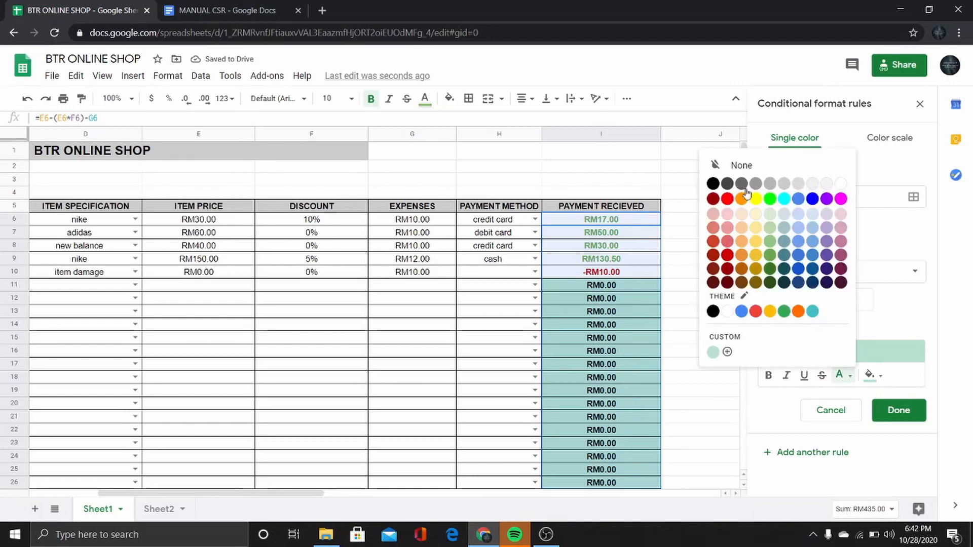
{"action": "left_click", "coordinate": [713, 184]}
{"action": "left_click", "coordinate": [871, 375]}
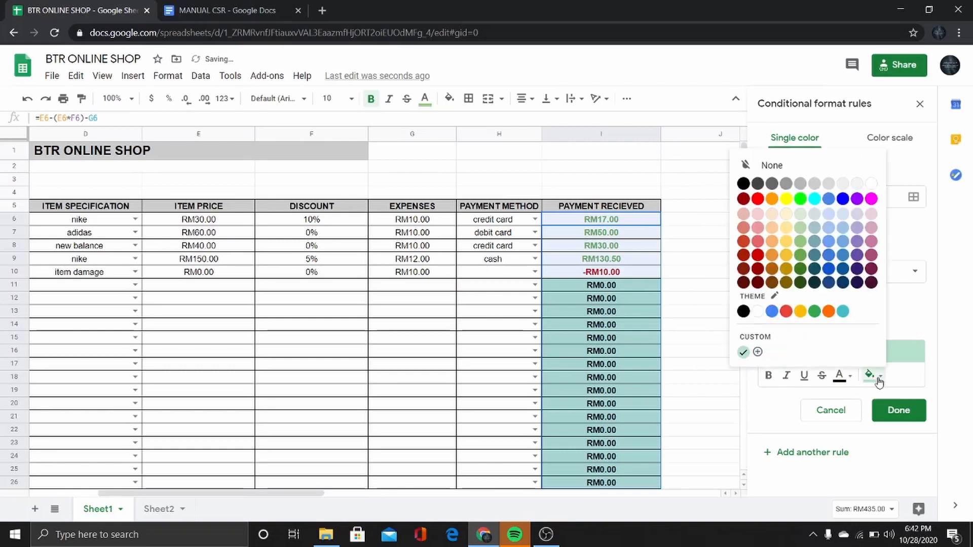
{"action": "left_click", "coordinate": [872, 186]}
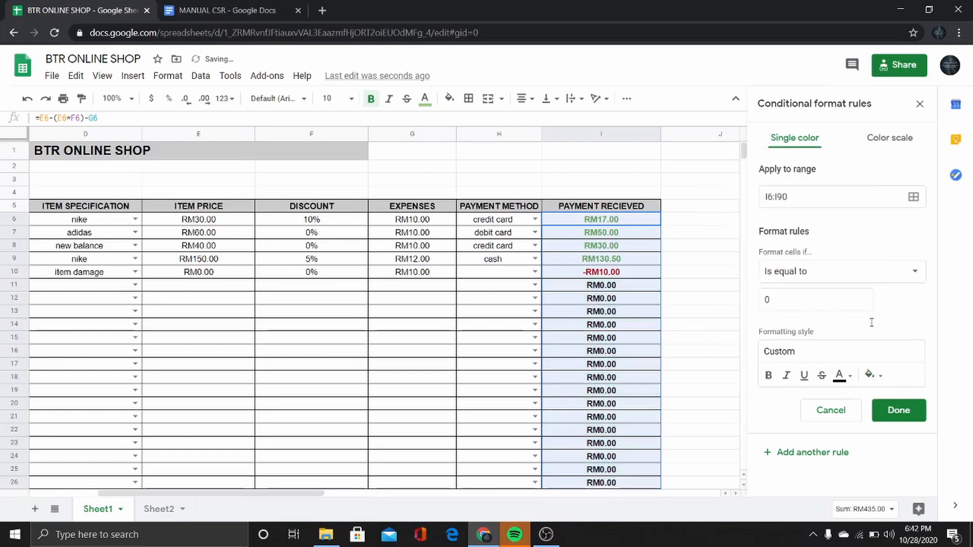
{"action": "left_click", "coordinate": [900, 412]}
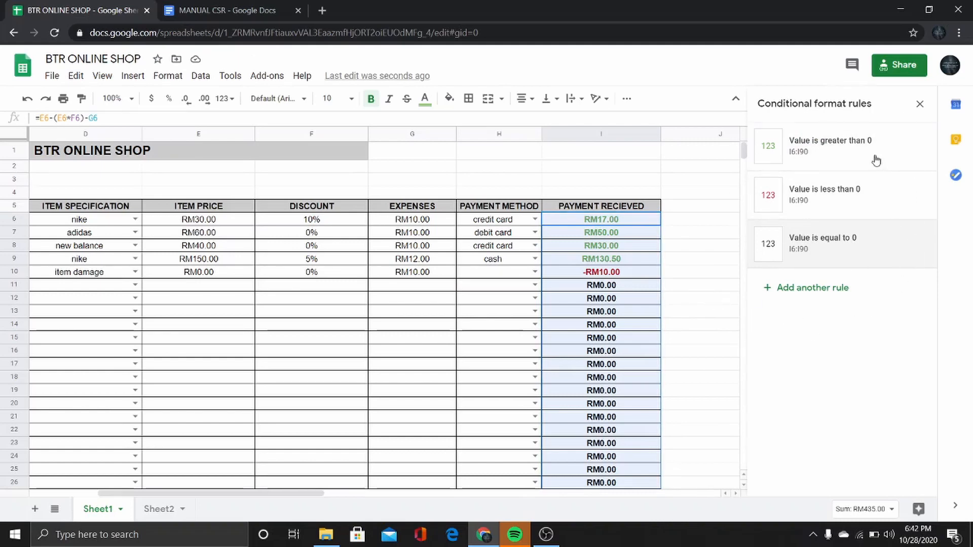
{"action": "left_click", "coordinate": [722, 278]}
{"action": "scroll", "coordinate": [723, 277], "scroll_direction": "left", "scroll_amount": 4}
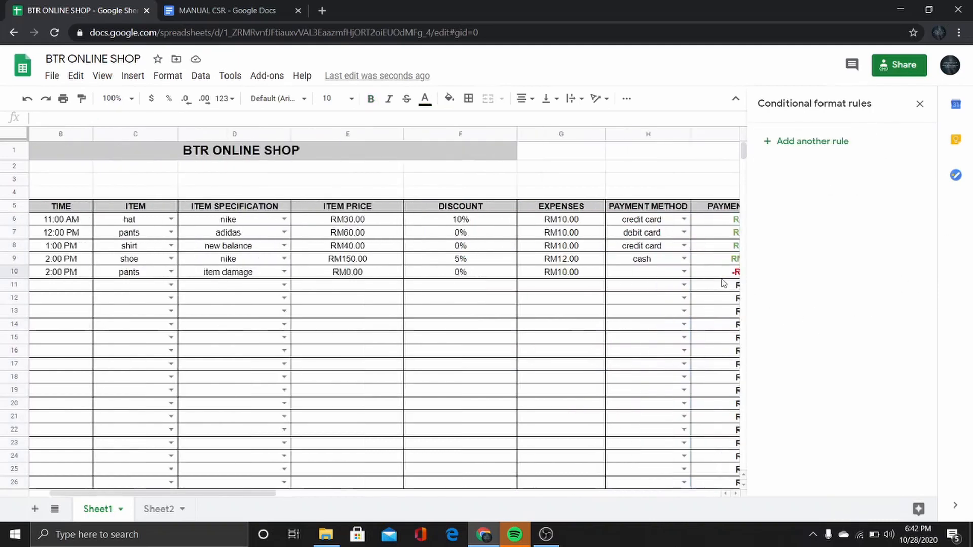
{"action": "left_click", "coordinate": [920, 105]}
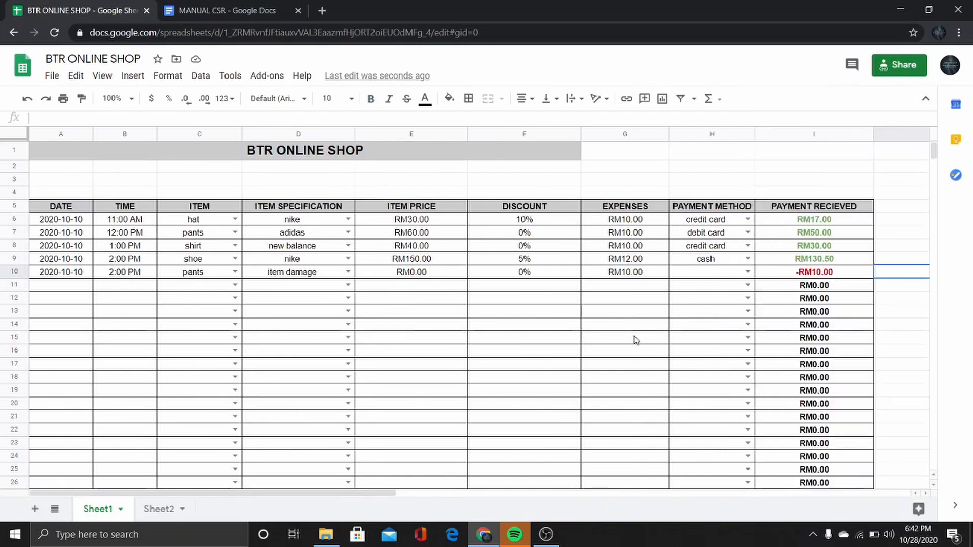
{"action": "scroll", "coordinate": [636, 340], "scroll_direction": "down", "scroll_amount": 2}
{"action": "scroll", "coordinate": [636, 340], "scroll_direction": "down", "scroll_amount": 18}
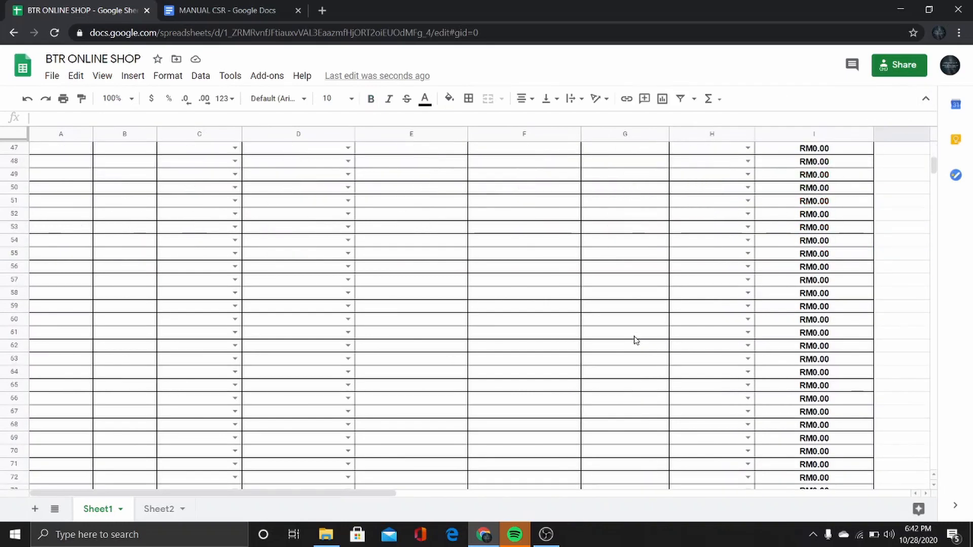
{"action": "scroll", "coordinate": [636, 340], "scroll_direction": "up", "scroll_amount": 18}
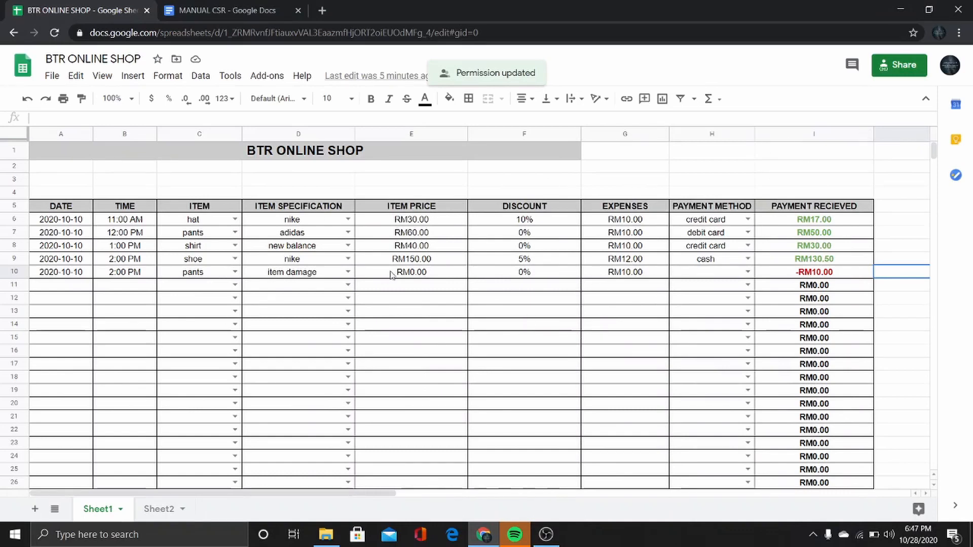
Change the spreadsheet's link sharing so that anyone with the link has Editor access.
{"action": "left_click", "coordinate": [895, 74]}
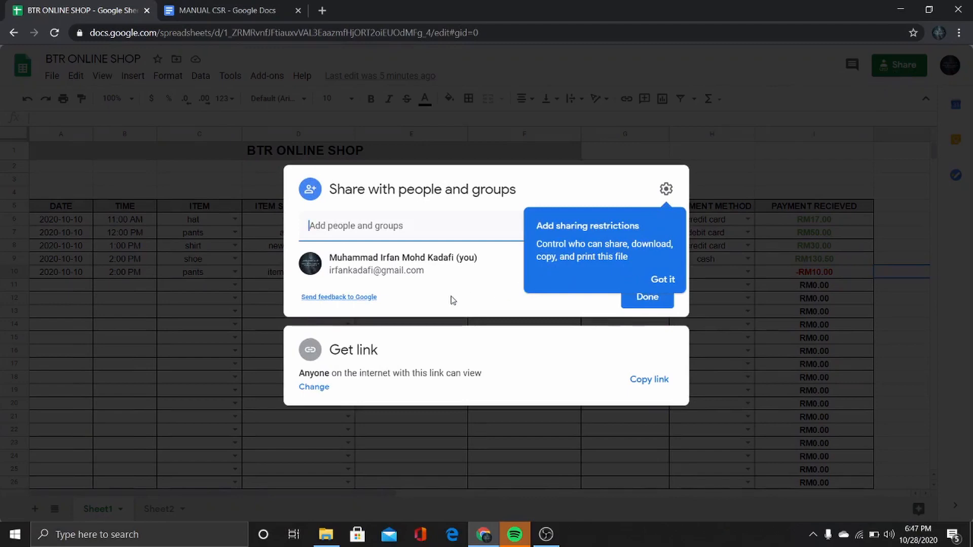
{"action": "left_click", "coordinate": [315, 389]}
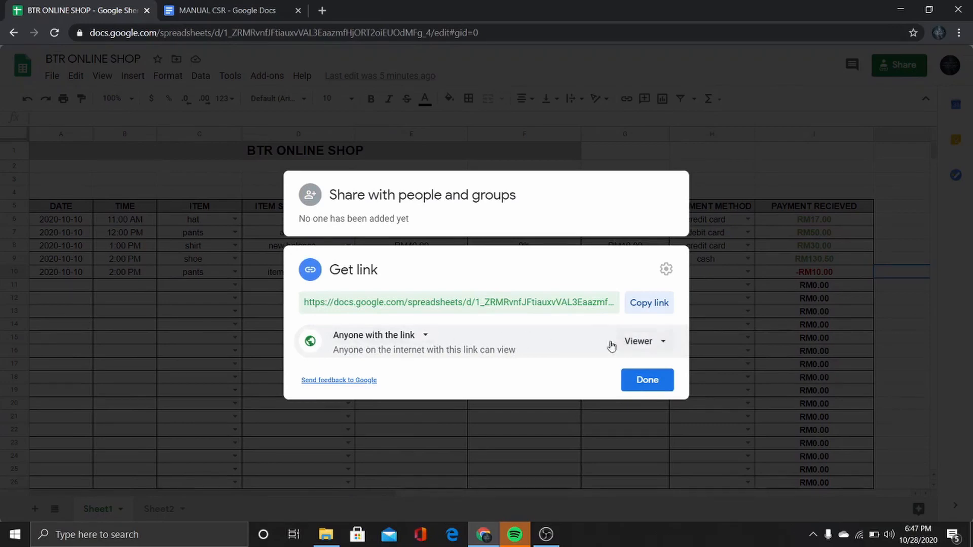
{"action": "left_click", "coordinate": [657, 343]}
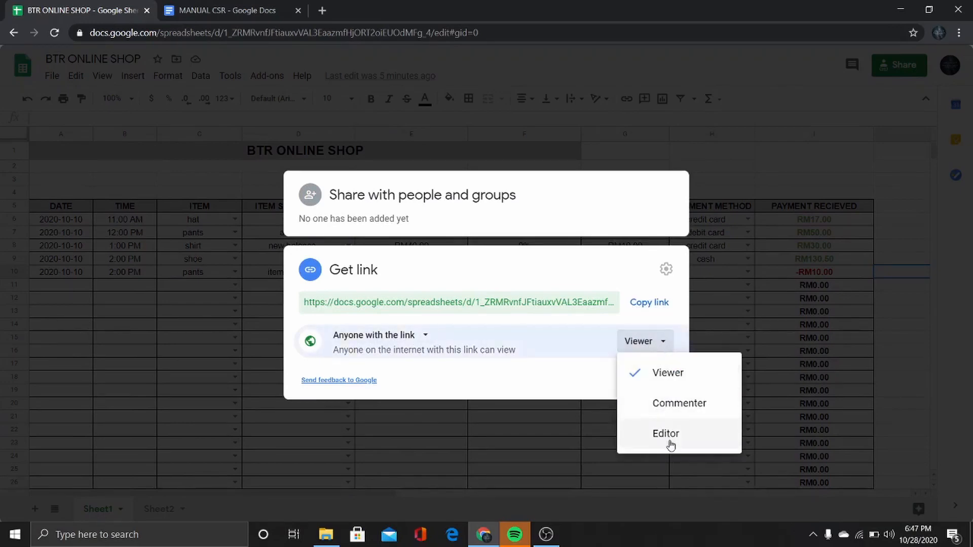
{"action": "left_click", "coordinate": [670, 435]}
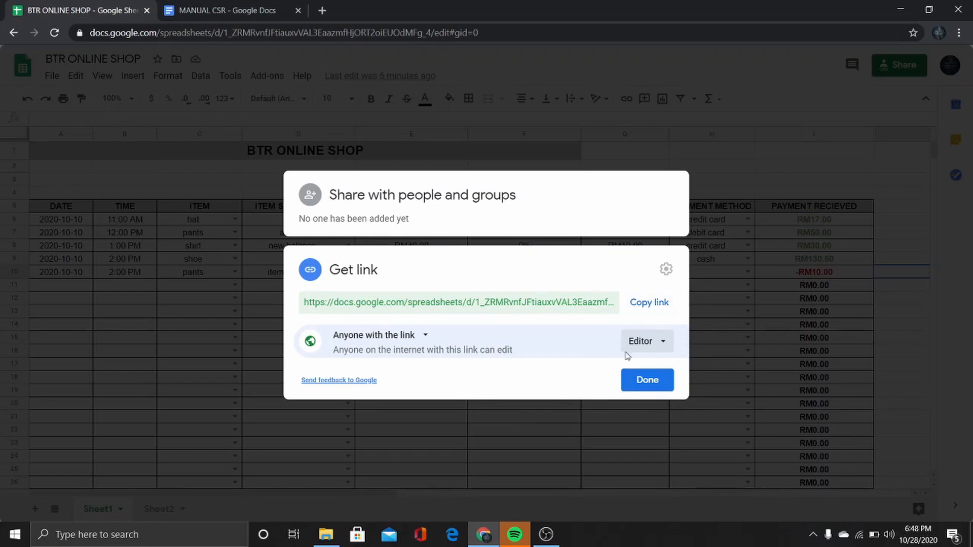
{"action": "left_click", "coordinate": [654, 380]}
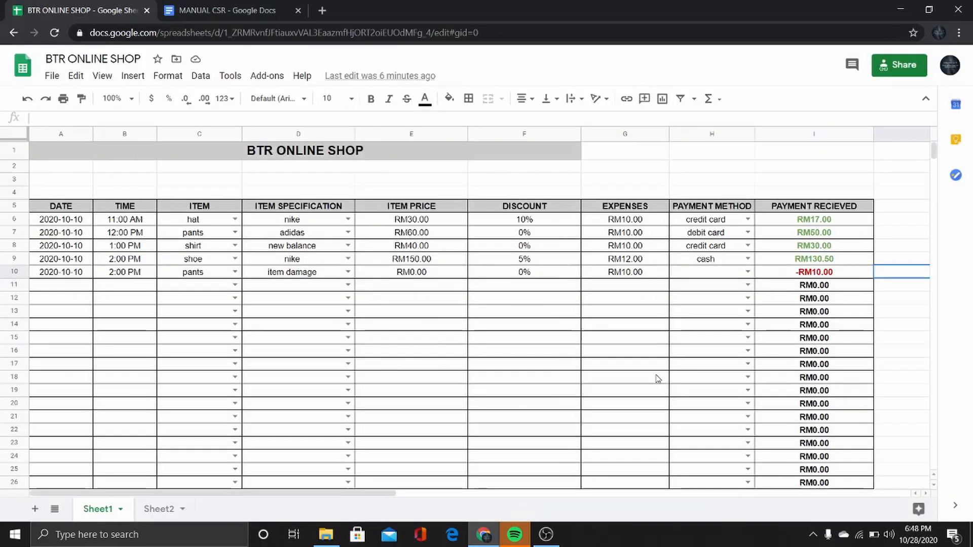